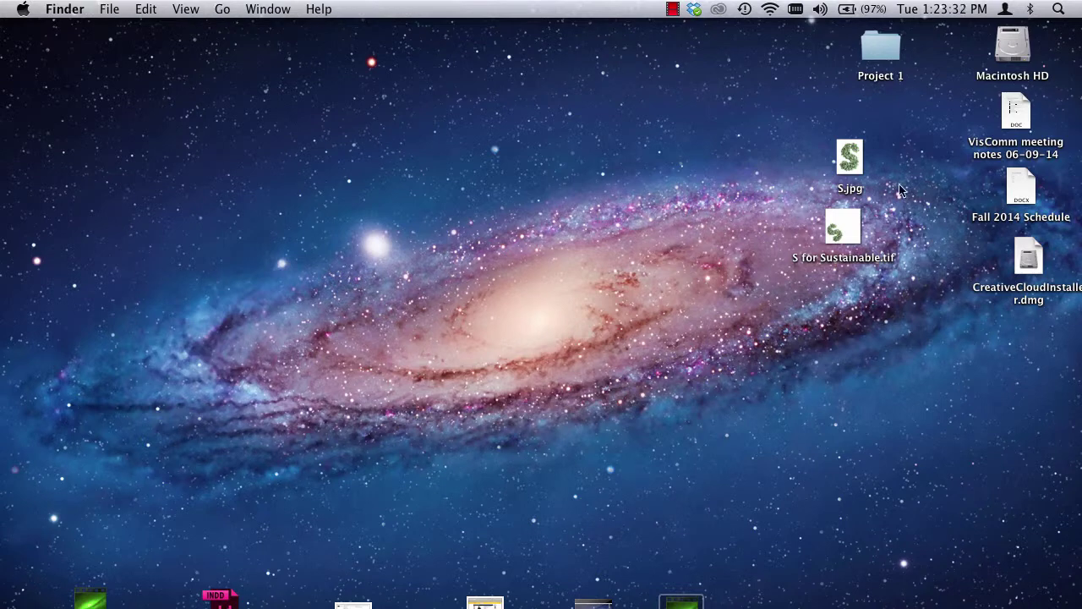
# Preview the S for Sustainable image, then open it in Photoshop.
pyautogui.doubleClick(842, 223)
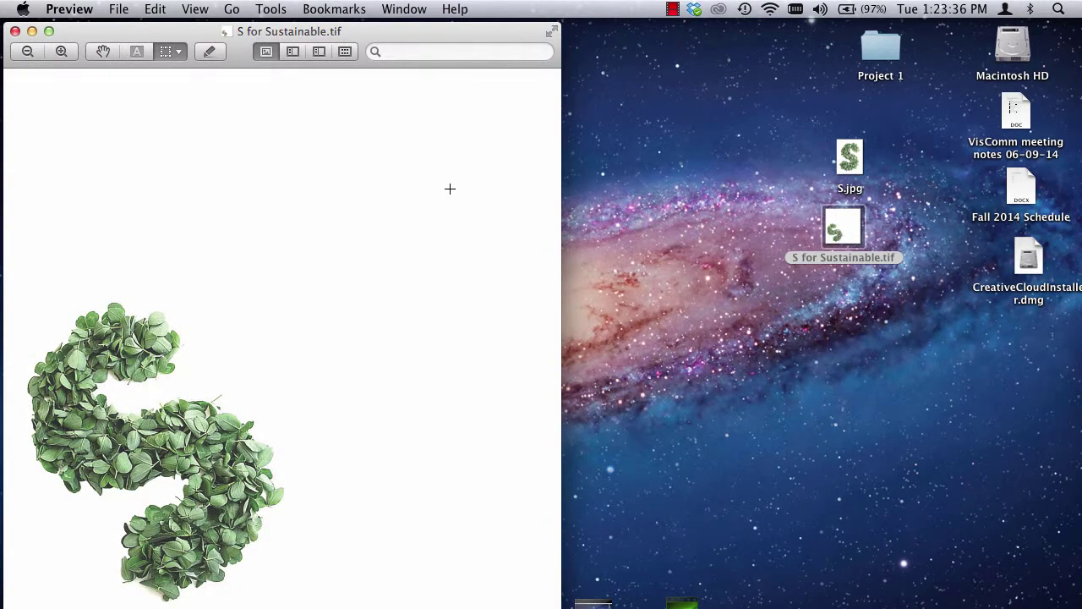
pyautogui.click(14, 32)
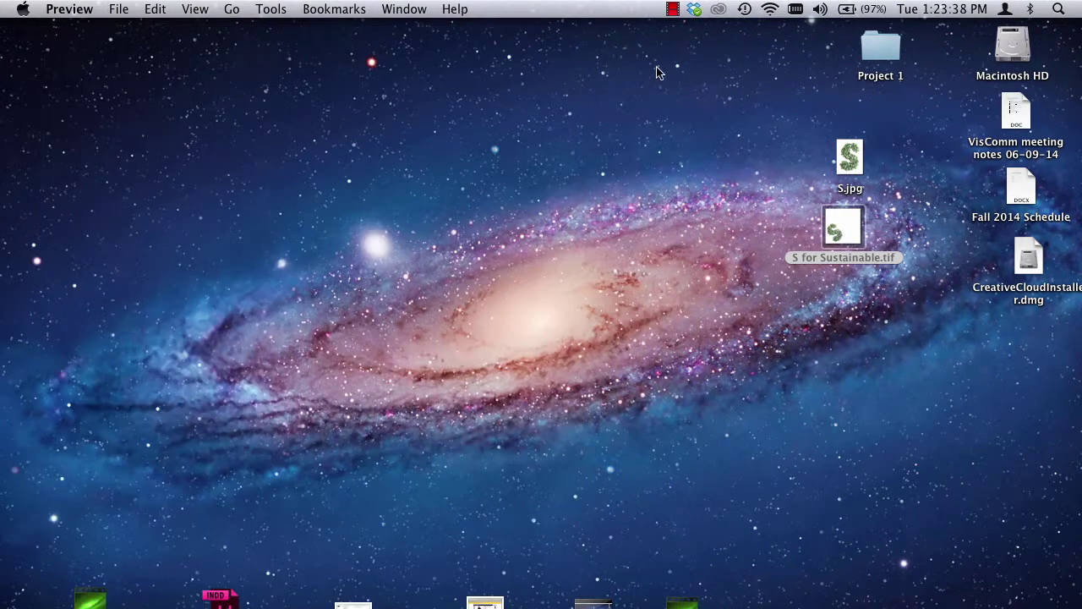
pyautogui.moveTo(844, 240); pyautogui.dragTo(251, 584)
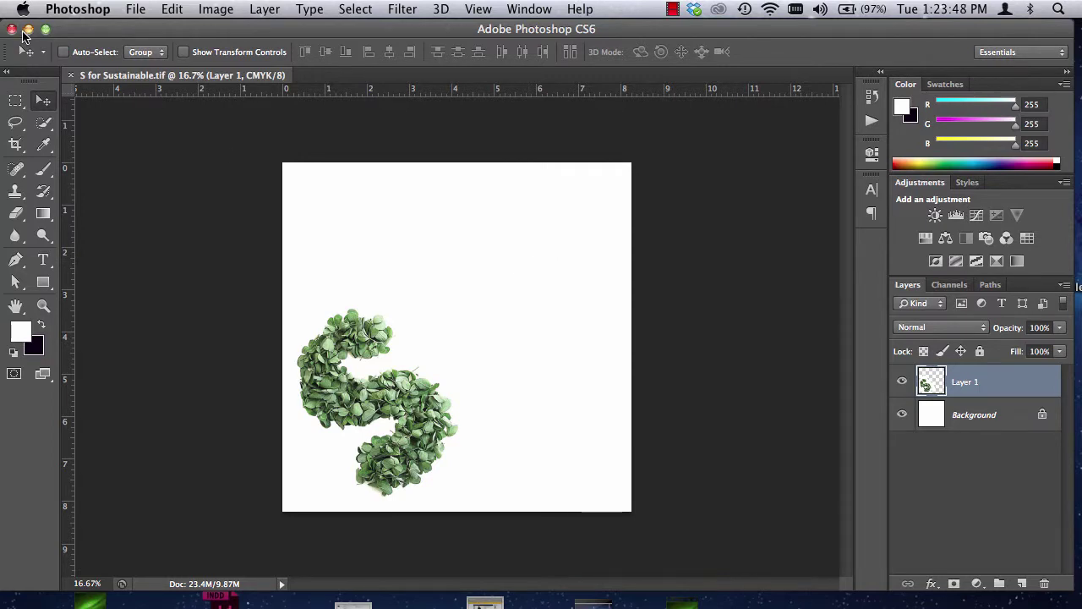
# Close the image and bring InDesign forward with its File > New options showing.
pyautogui.click(11, 29)
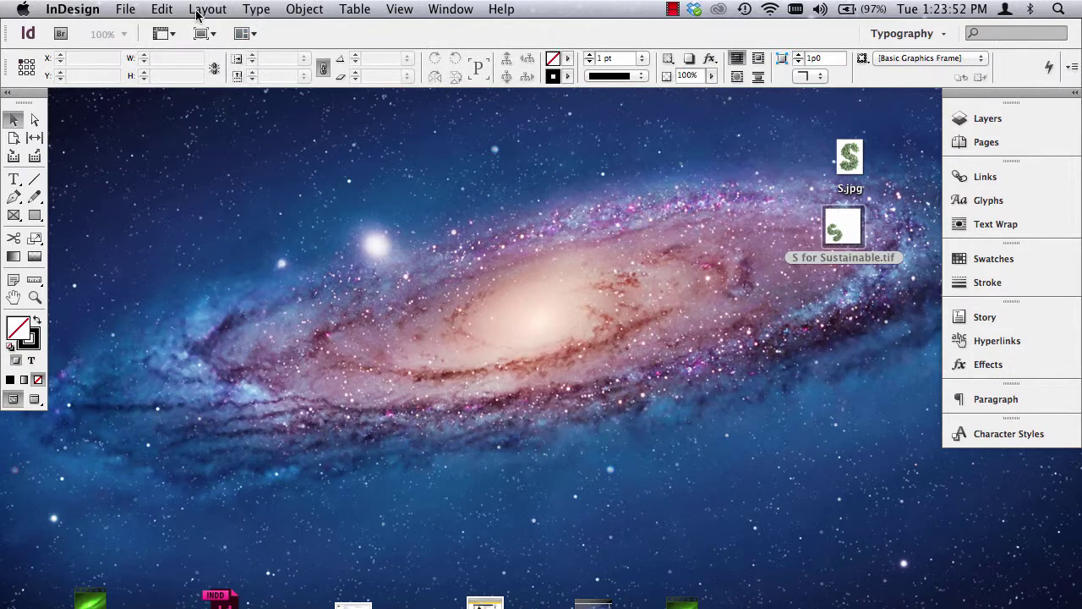
pyautogui.click(131, 10)
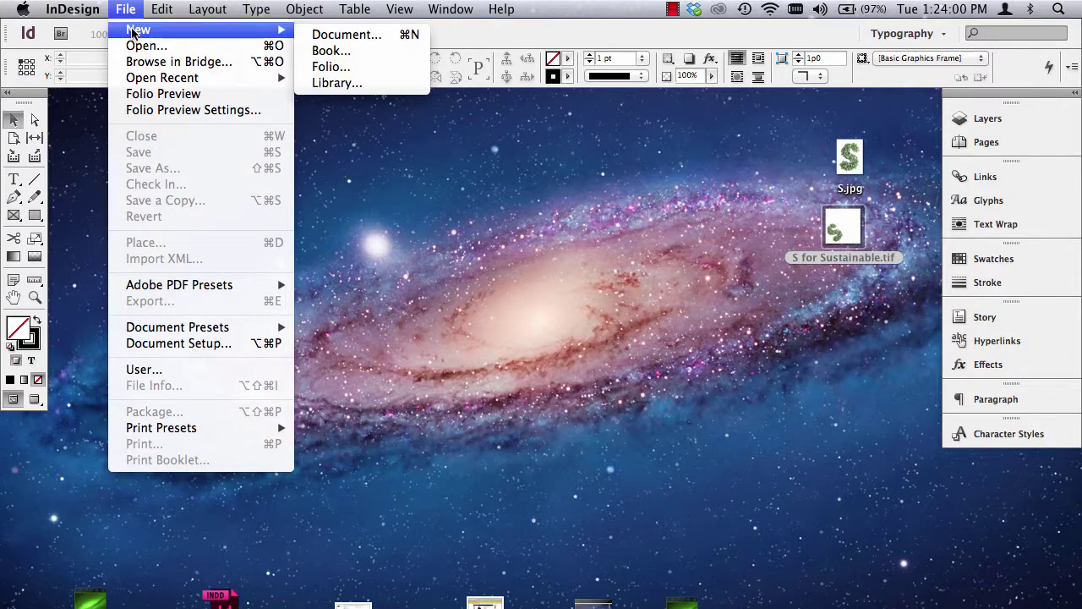
pyautogui.moveTo(141, 34)
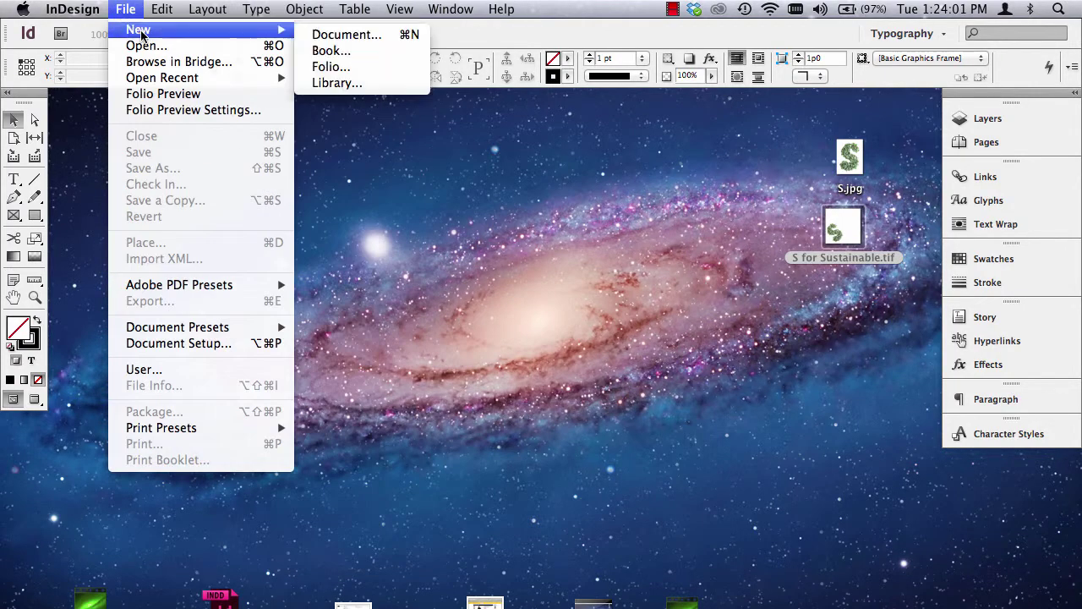
# Start a new document with Facing Pages off and an 8 in by 8 in page.
pyautogui.click(410, 37)
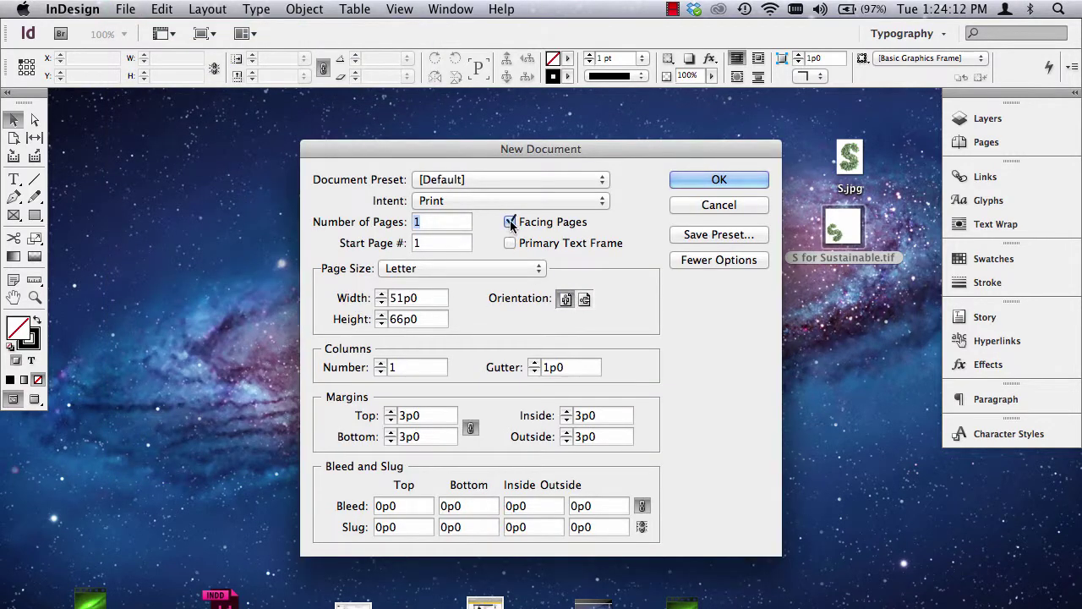
pyautogui.click(511, 224)
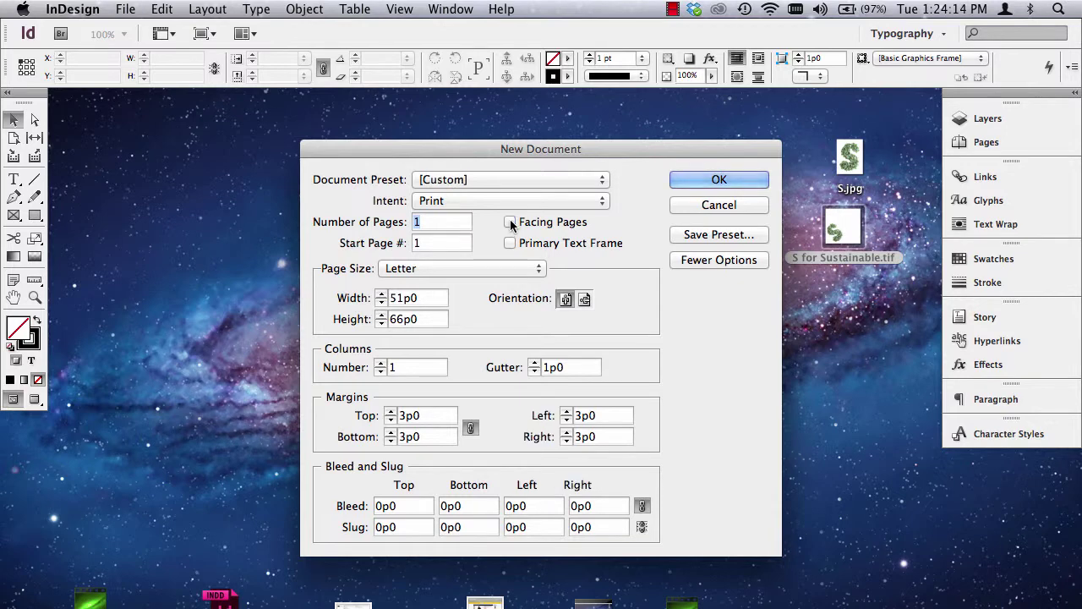
pyautogui.click(413, 297)
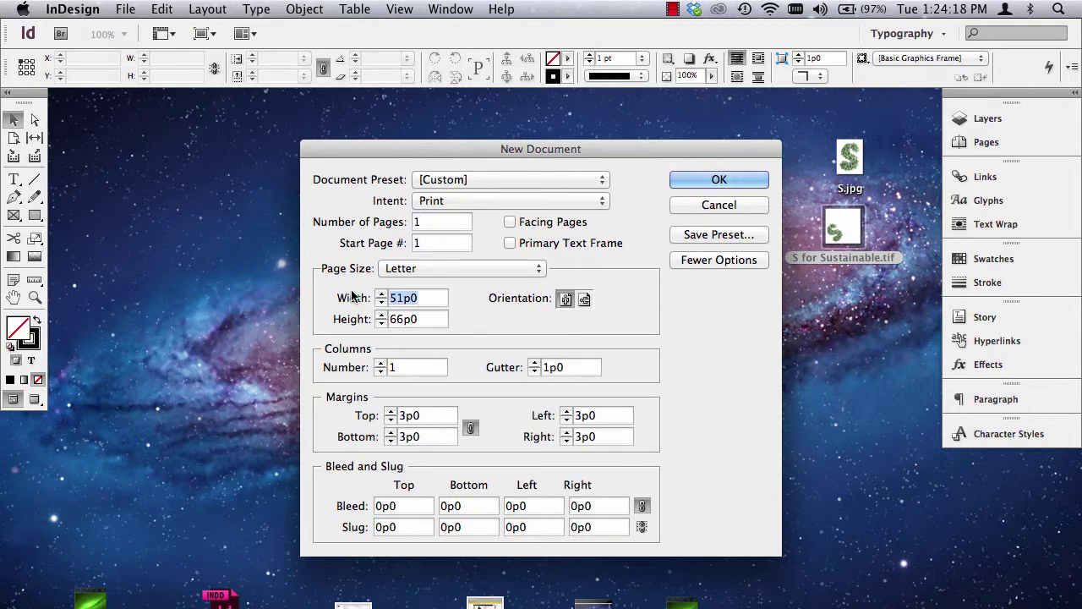
pyautogui.write('8 in')
pyautogui.press('Tab')
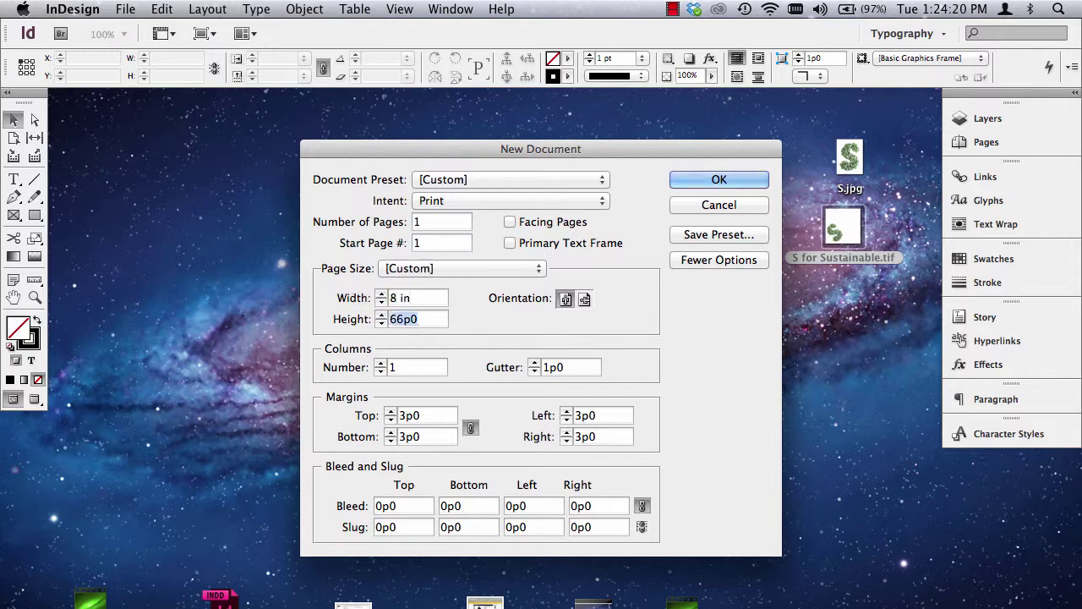
pyautogui.press('BackSpace')
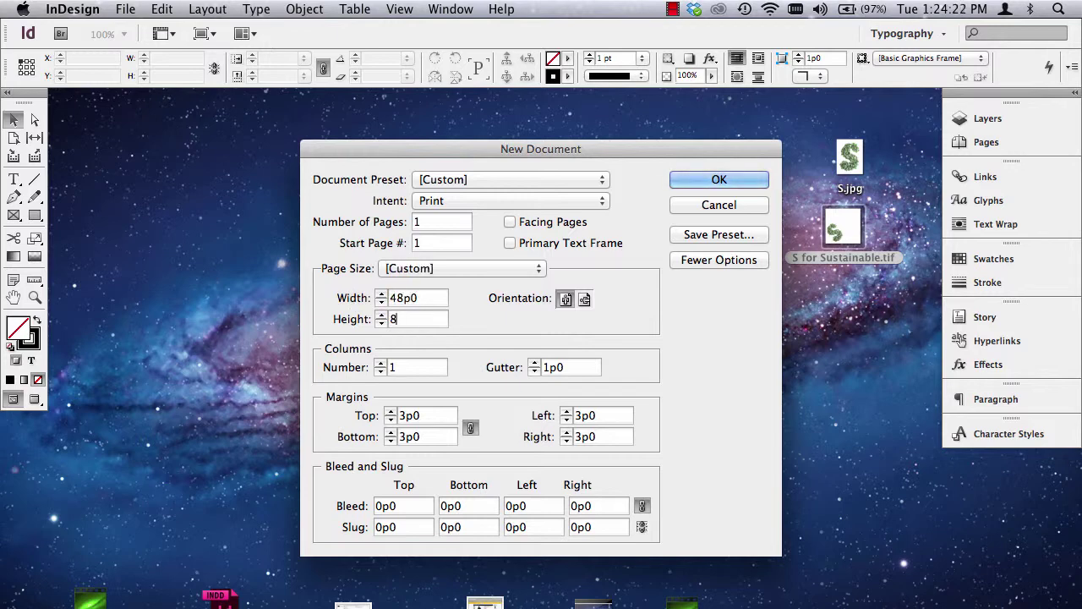
pyautogui.write('8 in')
pyautogui.press('Tab')
# Set a linked .125 in bleed on all four sides and create the 8-inch square document.
pyautogui.click(396, 505)
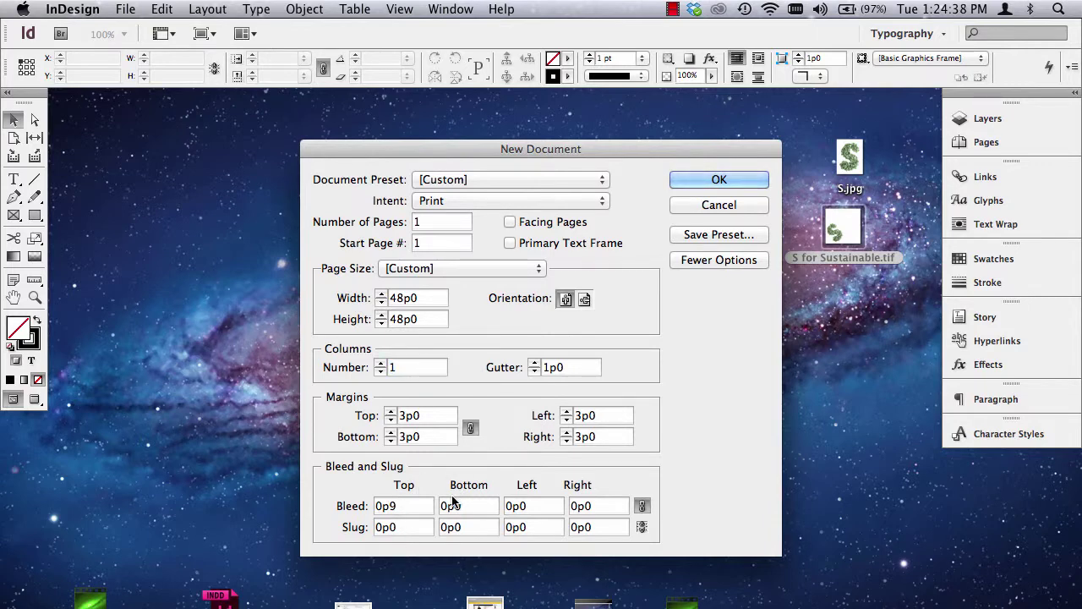
pyautogui.press('Tab')
pyautogui.doubleClick(401, 507)
pyautogui.write('.125 in')
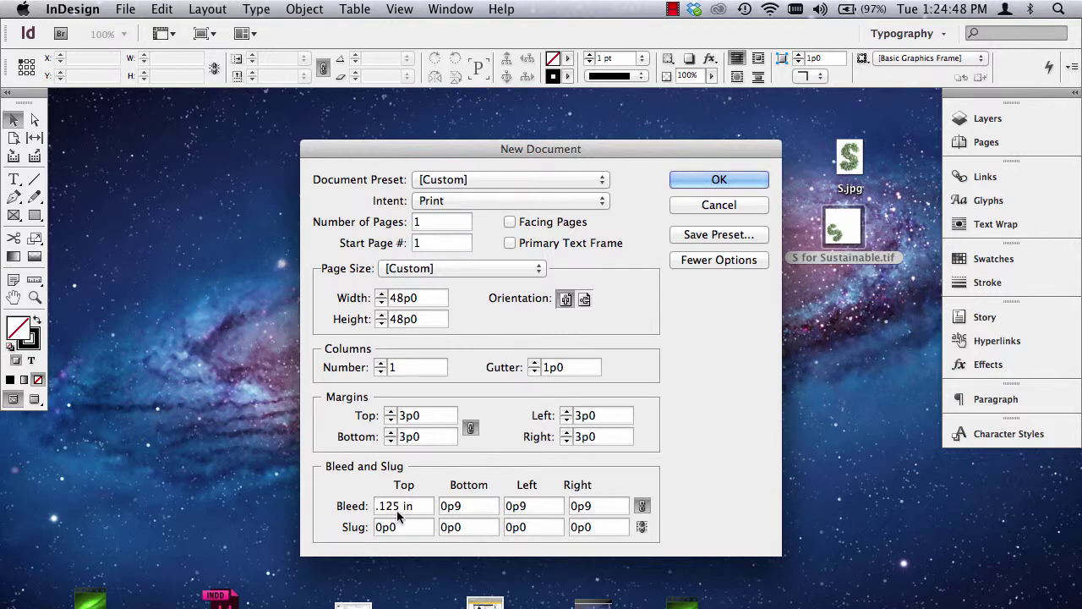
pyautogui.press('Tab')
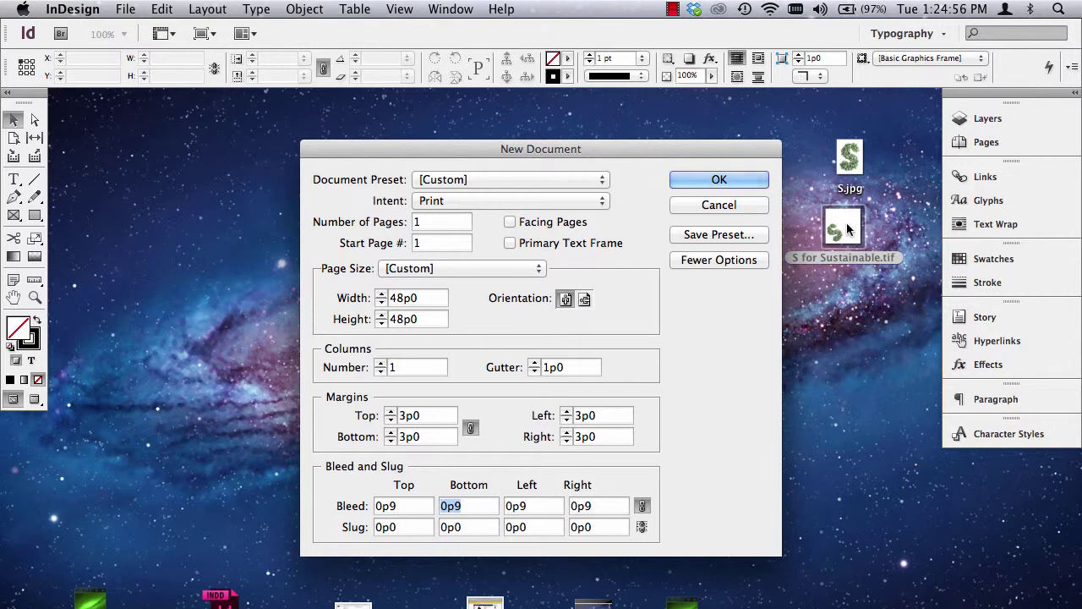
pyautogui.click(718, 181)
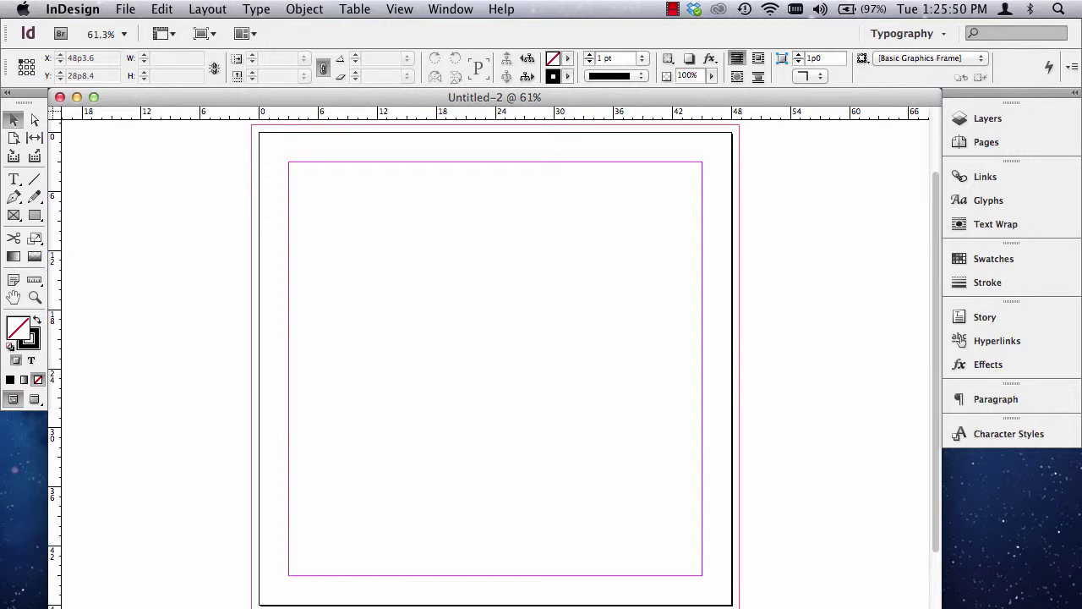
pyautogui.press('super+0')
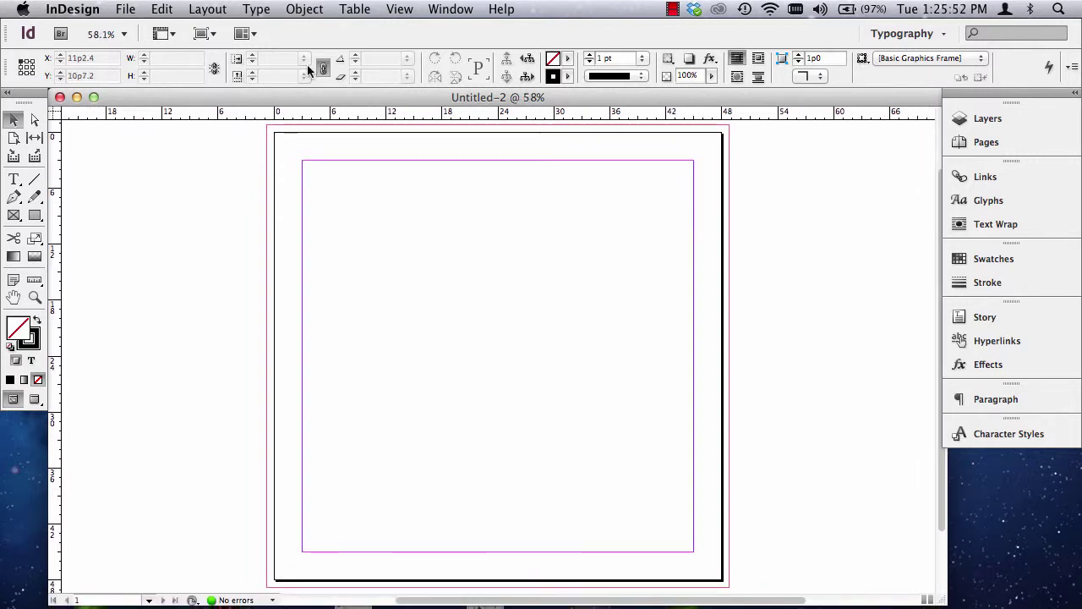
# Load S for Sustainable.tif from the Desktop for placing.
pyautogui.click(123, 9)
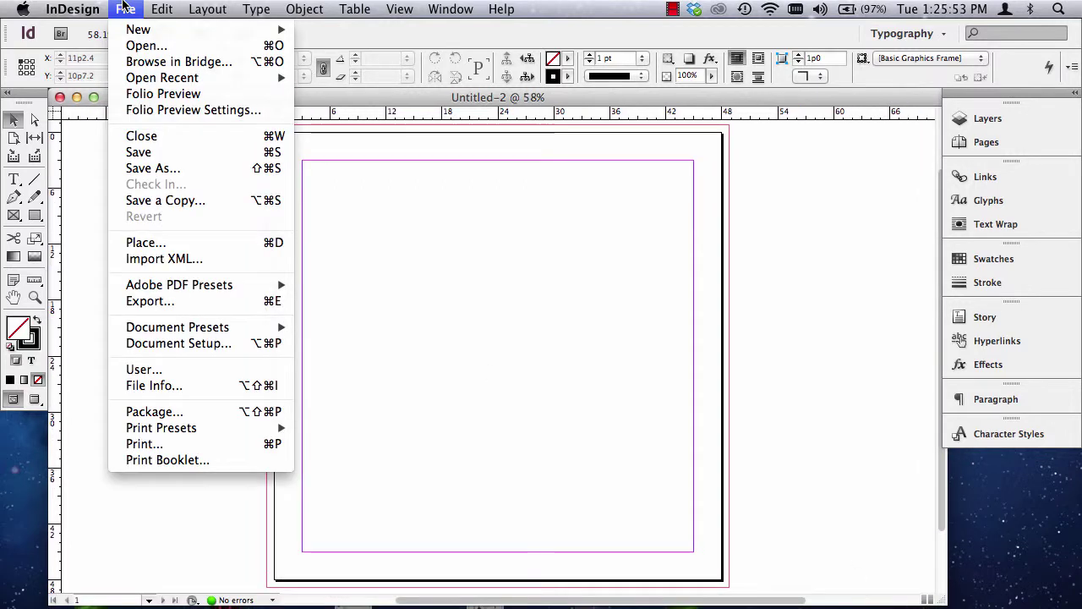
pyautogui.click(155, 242)
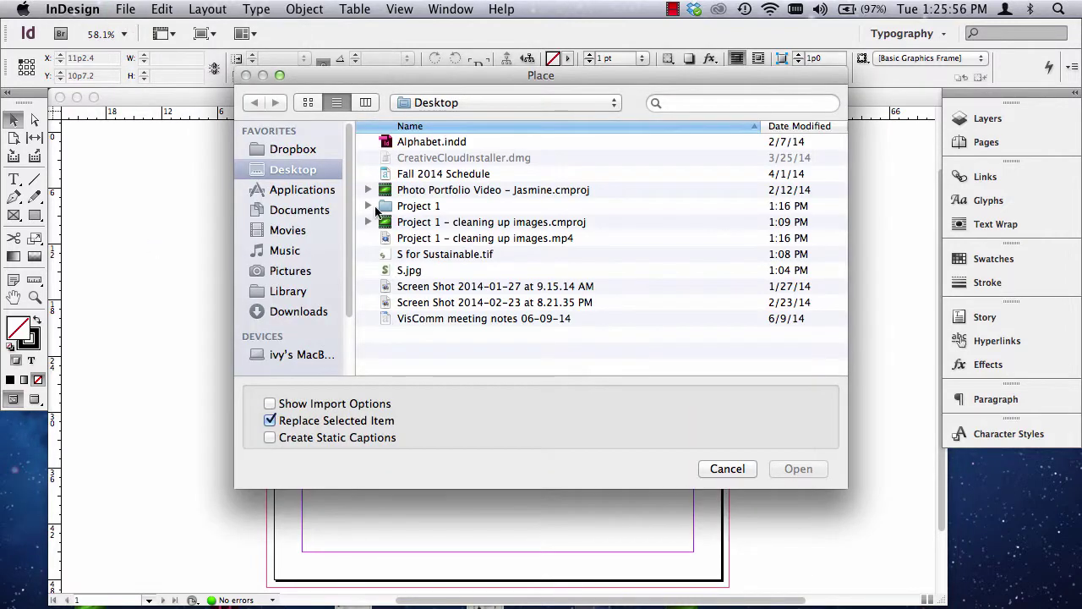
pyautogui.click(288, 149)
pyautogui.click(279, 170)
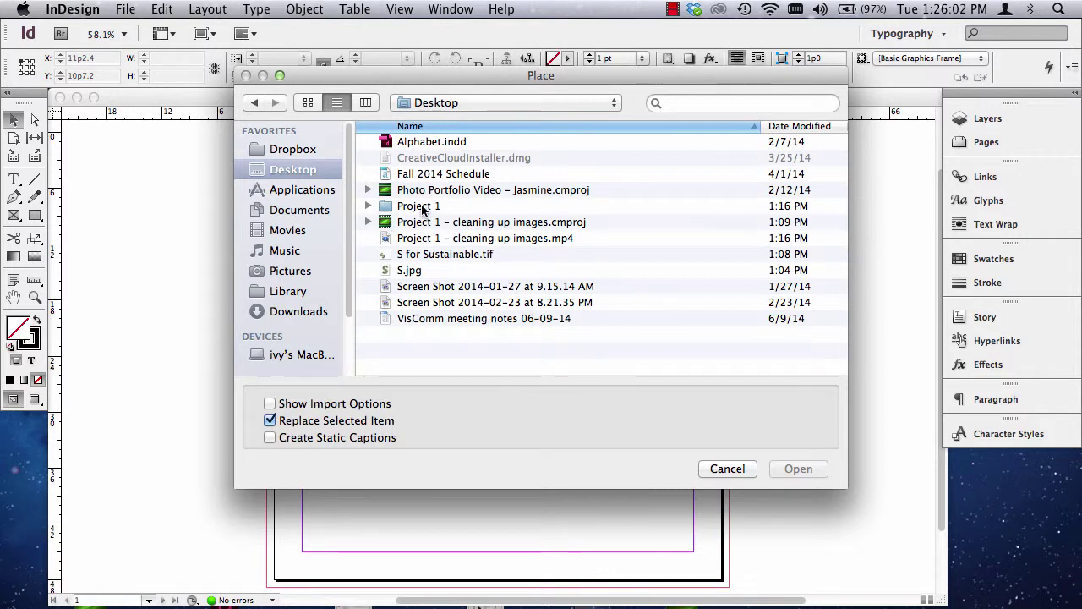
pyautogui.click(408, 259)
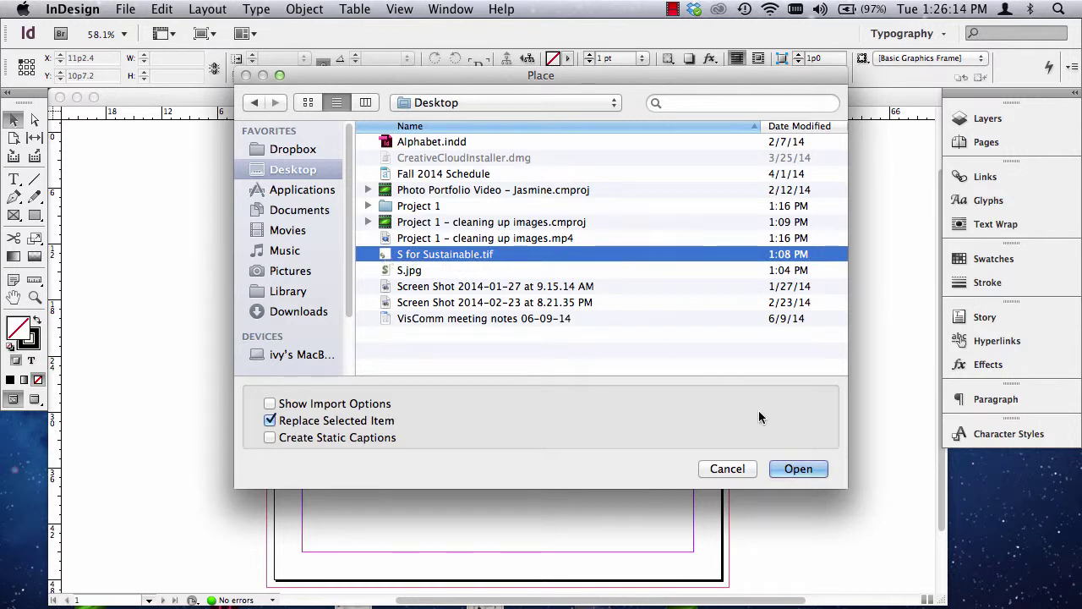
pyautogui.click(798, 470)
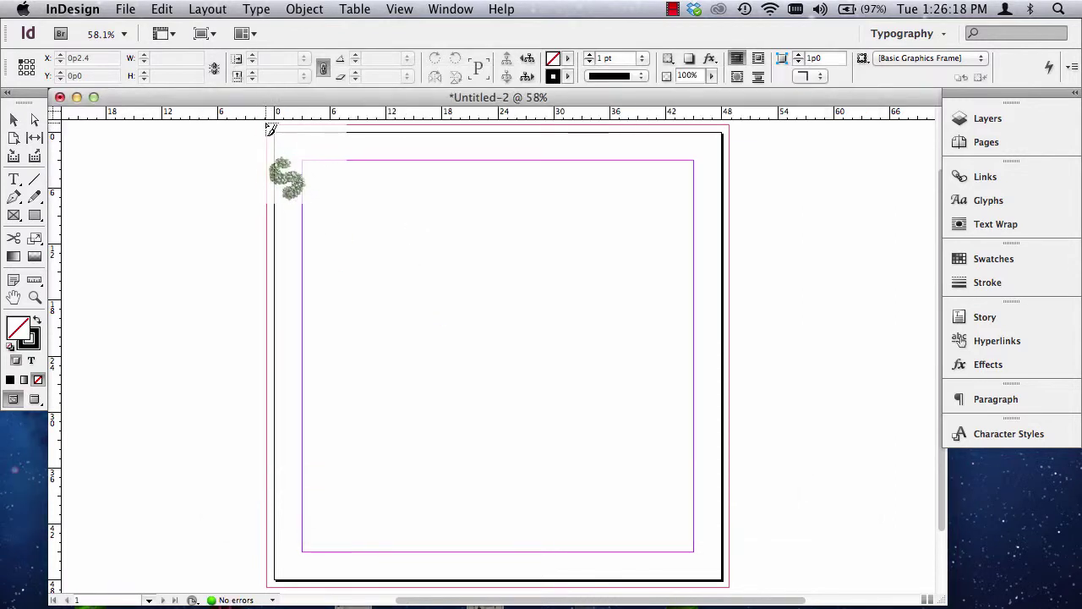
# Place S for Sustainable.tif again so a second copy is loaded.
pyautogui.click(126, 10)
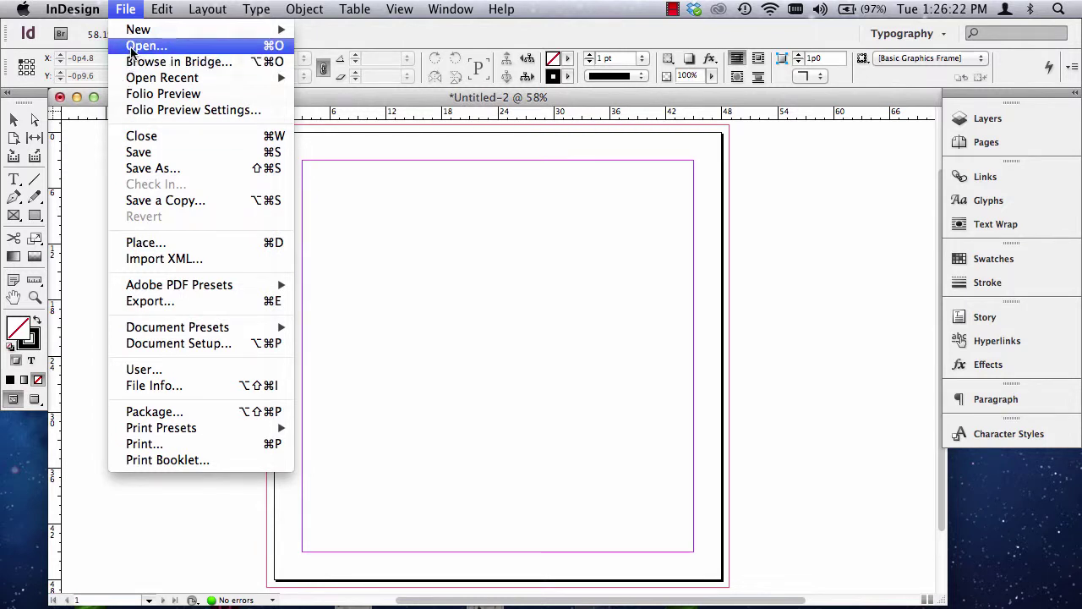
pyautogui.click(132, 51)
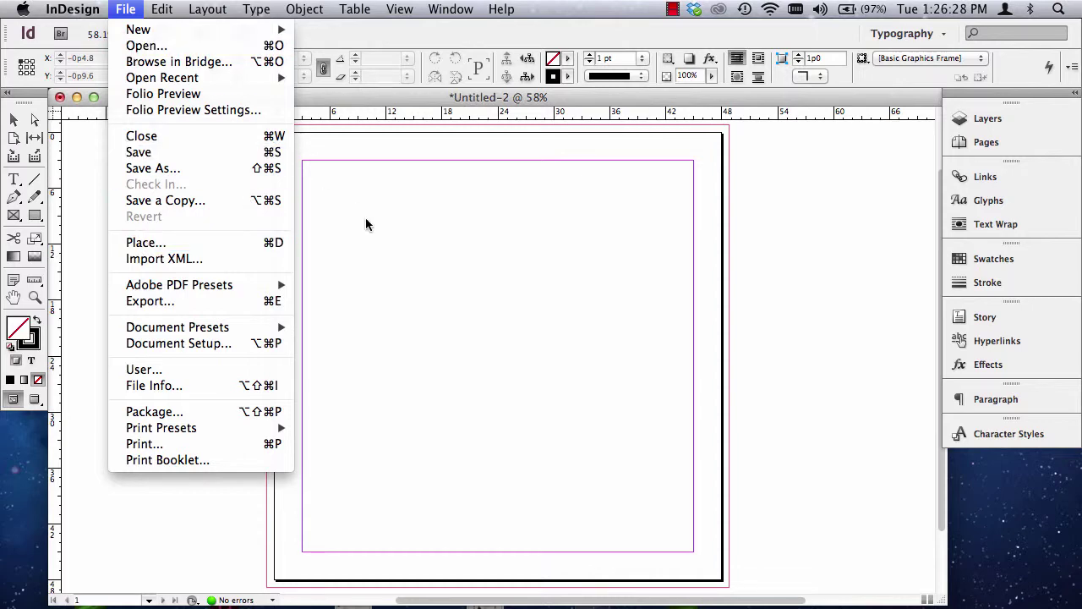
pyautogui.click(195, 243)
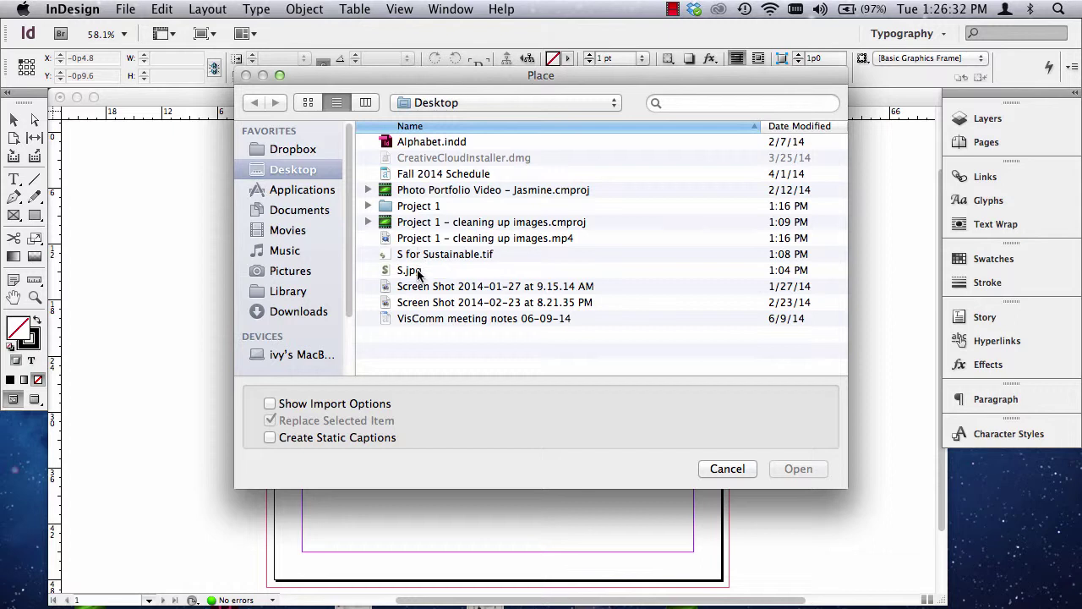
pyautogui.click(424, 254)
pyautogui.click(798, 468)
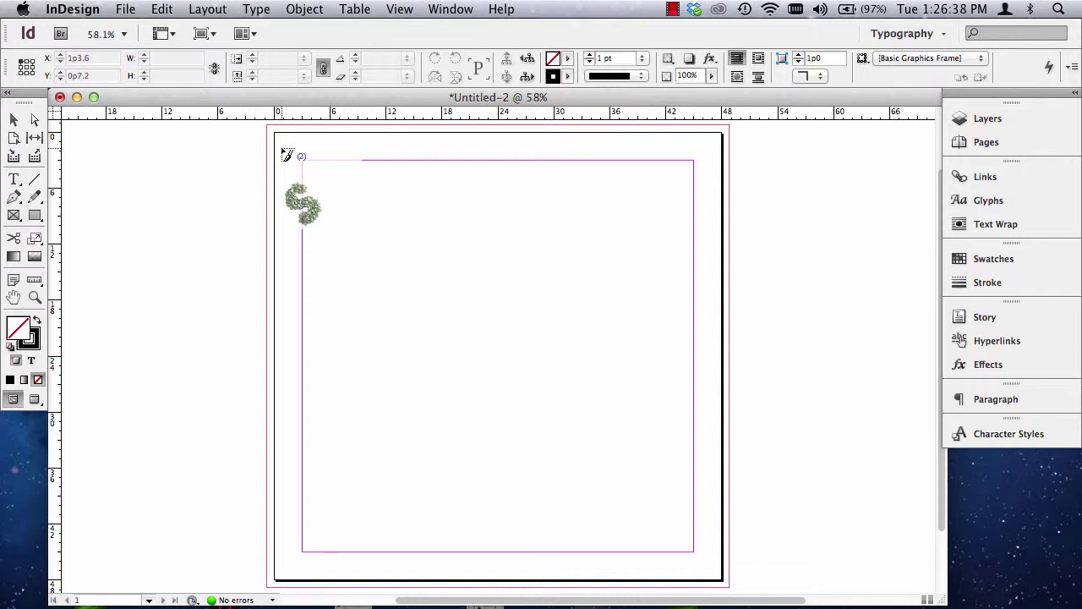
# Drop the loaded leafy S image onto the page at its top-left corner.
pyautogui.scroll(2, 286, 154)
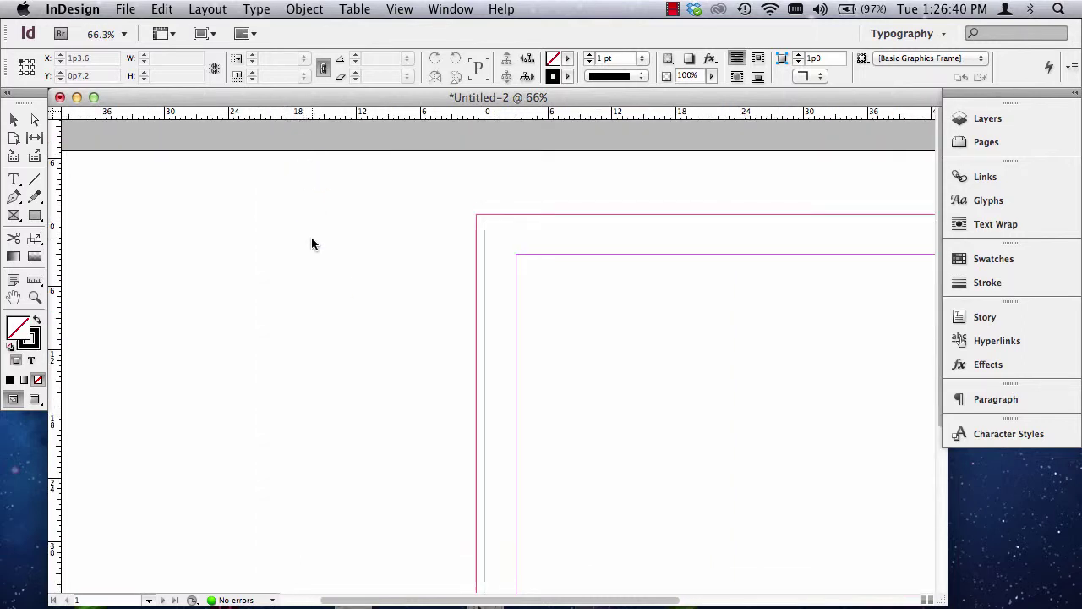
pyautogui.scroll(-1, 311, 244)
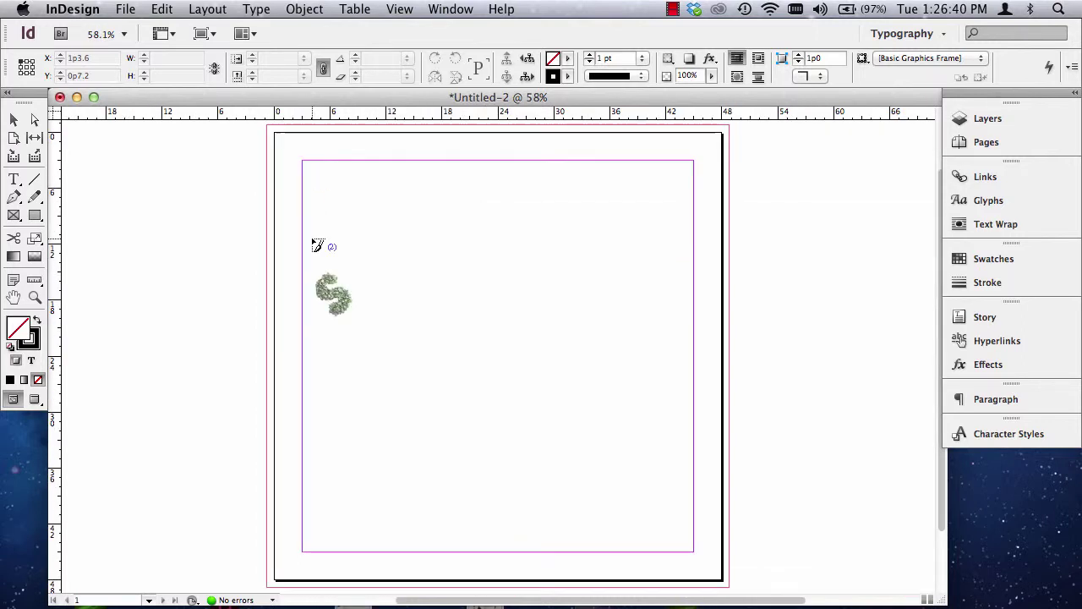
pyautogui.click(271, 131)
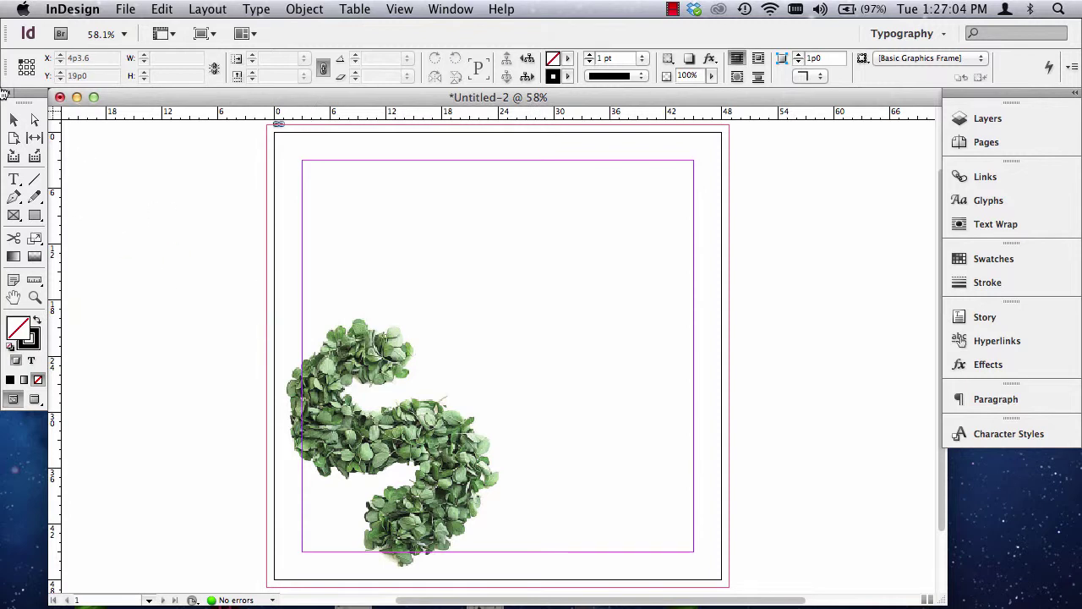
pyautogui.click(13, 119)
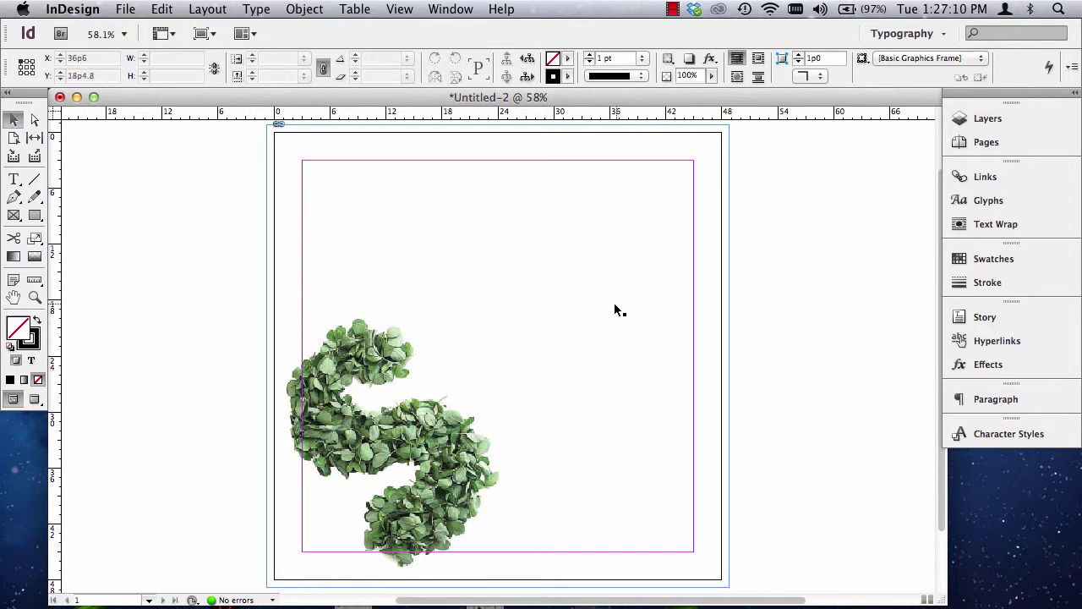
pyautogui.click(975, 177)
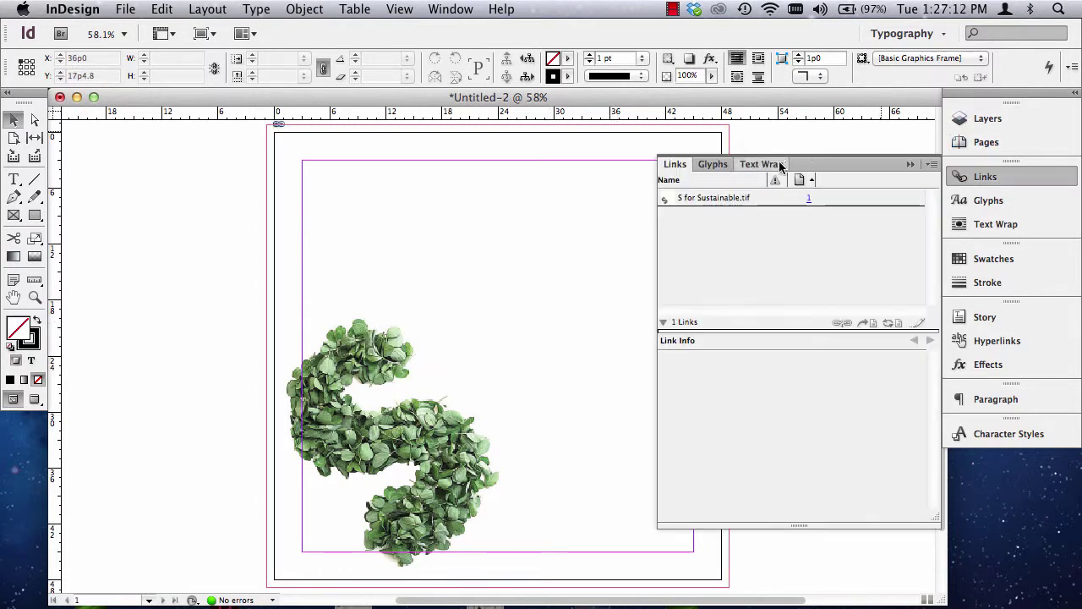
pyautogui.click(729, 198)
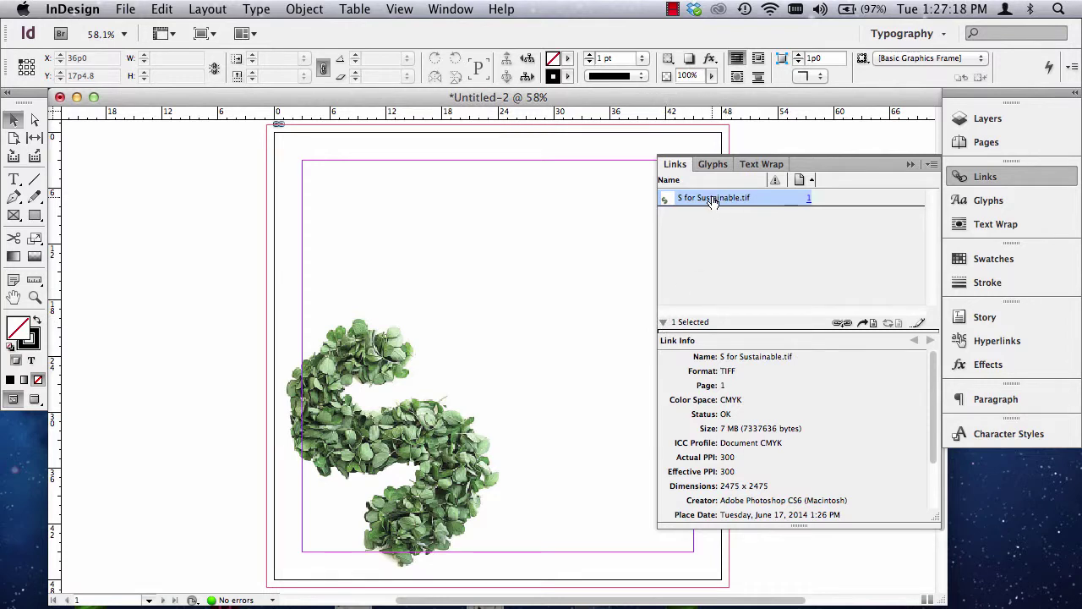
pyautogui.click(663, 323)
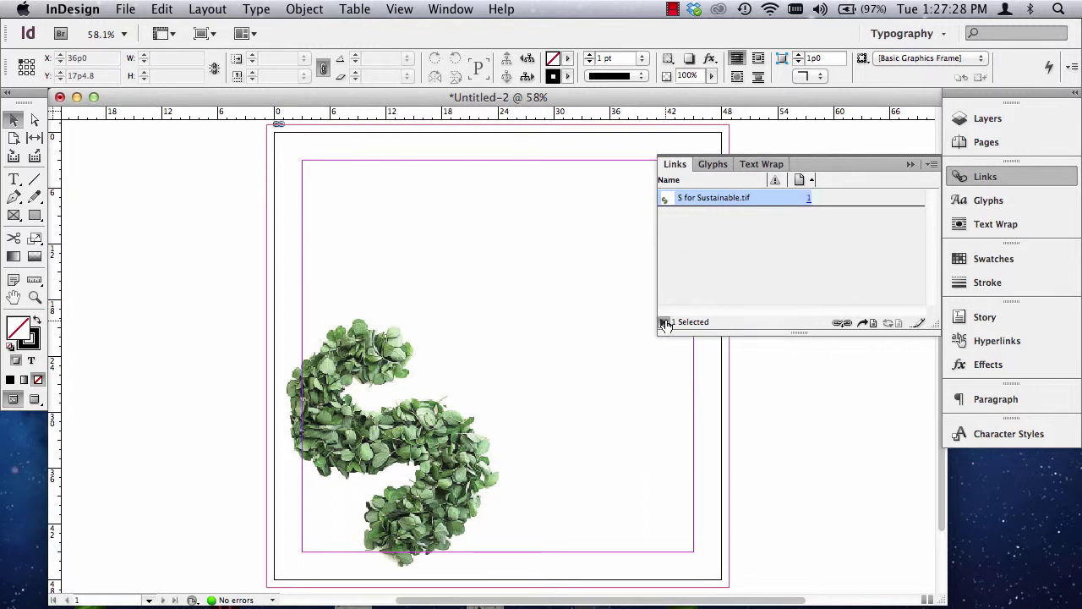
pyautogui.click(665, 323)
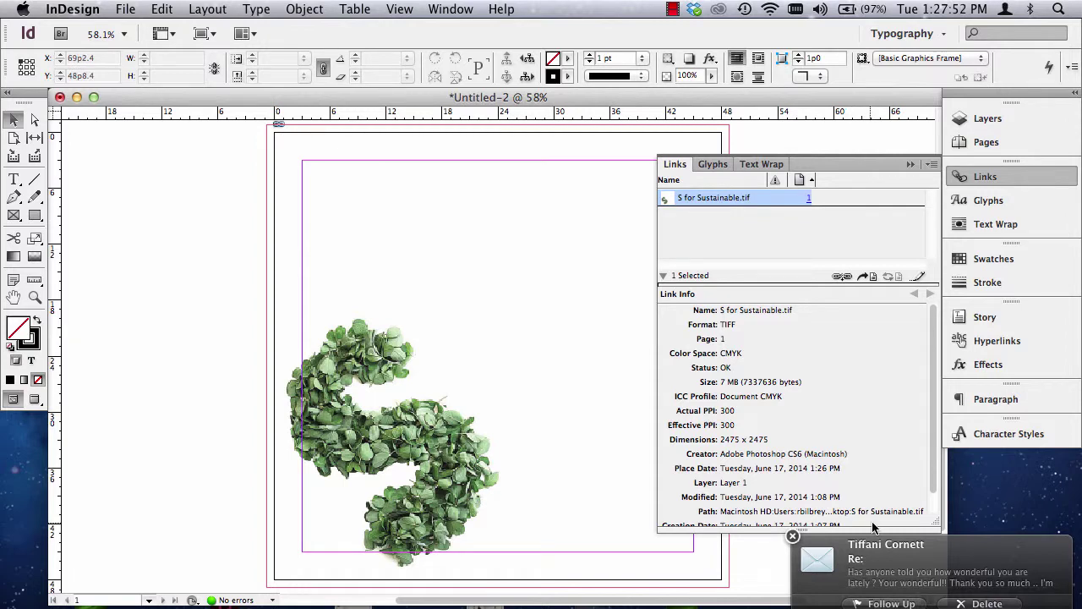
pyautogui.click(794, 538)
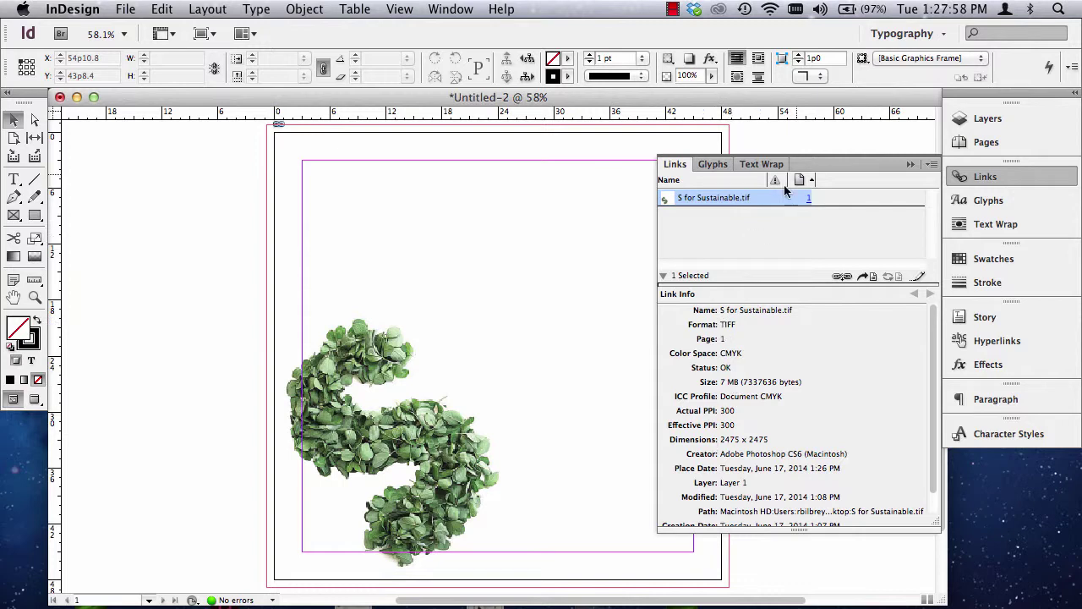
# Close the Links panel, show Layers, and rename Layer 1 to 'Image'.
pyautogui.click(910, 164)
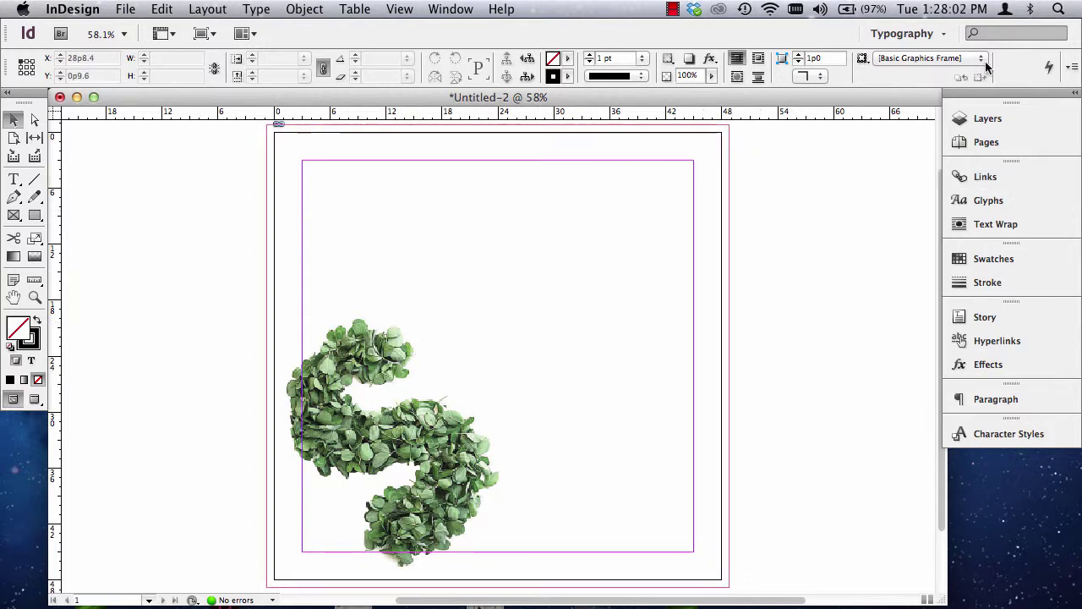
pyautogui.click(980, 117)
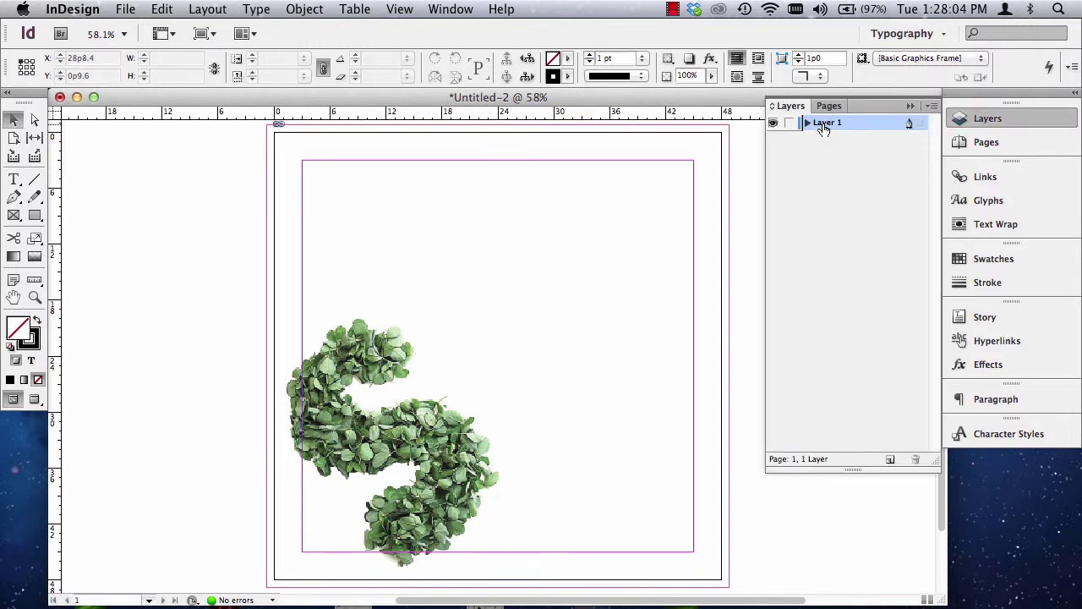
pyautogui.hscroll(2, 721, 219)
pyautogui.scroll(-3, 651, 273)
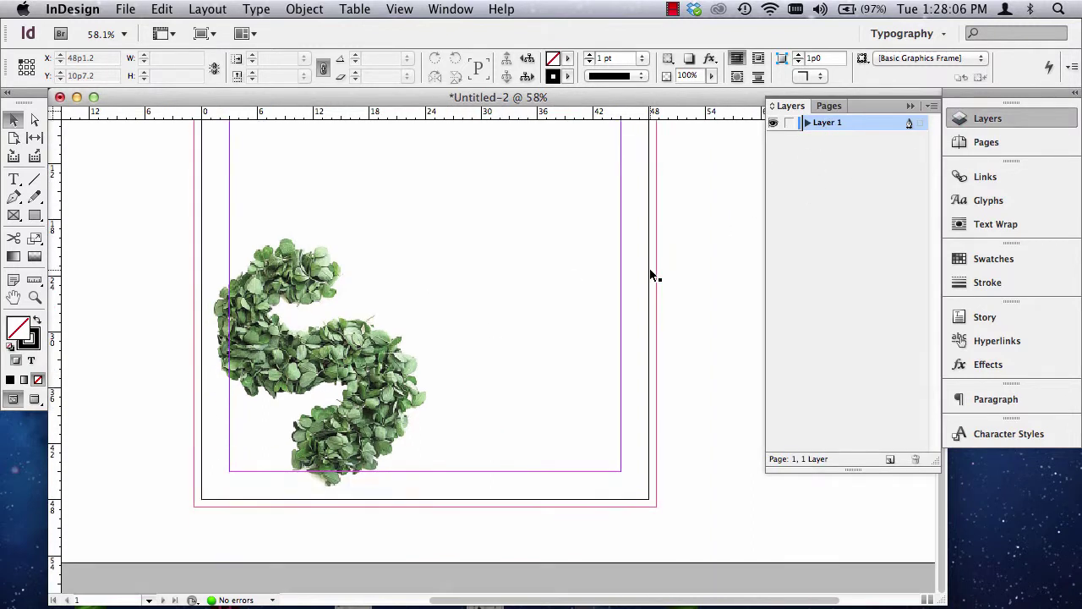
pyautogui.scroll(5, 651, 275)
pyautogui.scroll(-2, 651, 275)
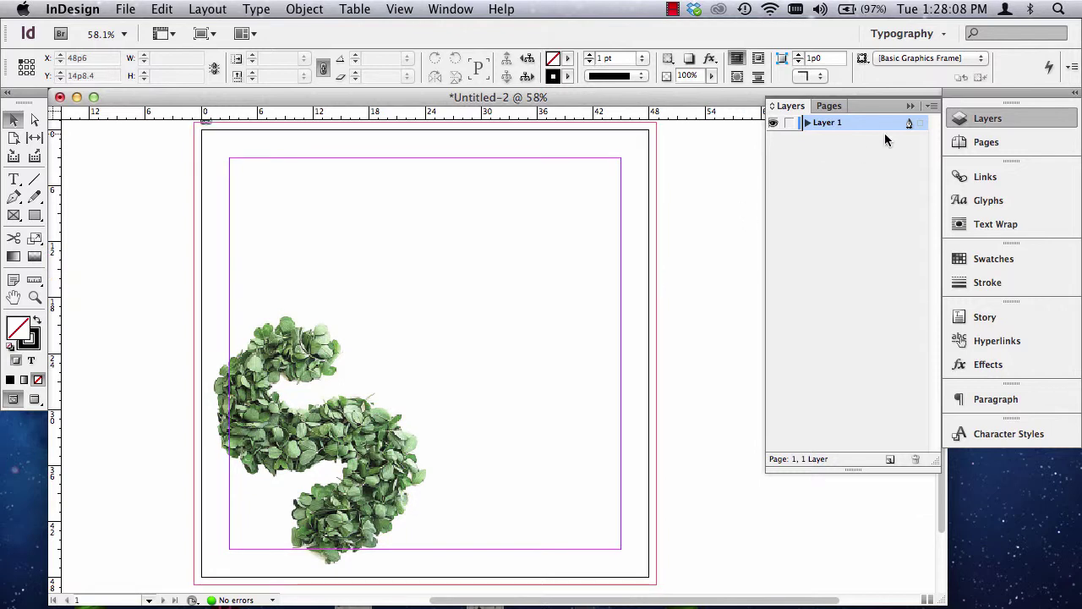
pyautogui.doubleClick(835, 126)
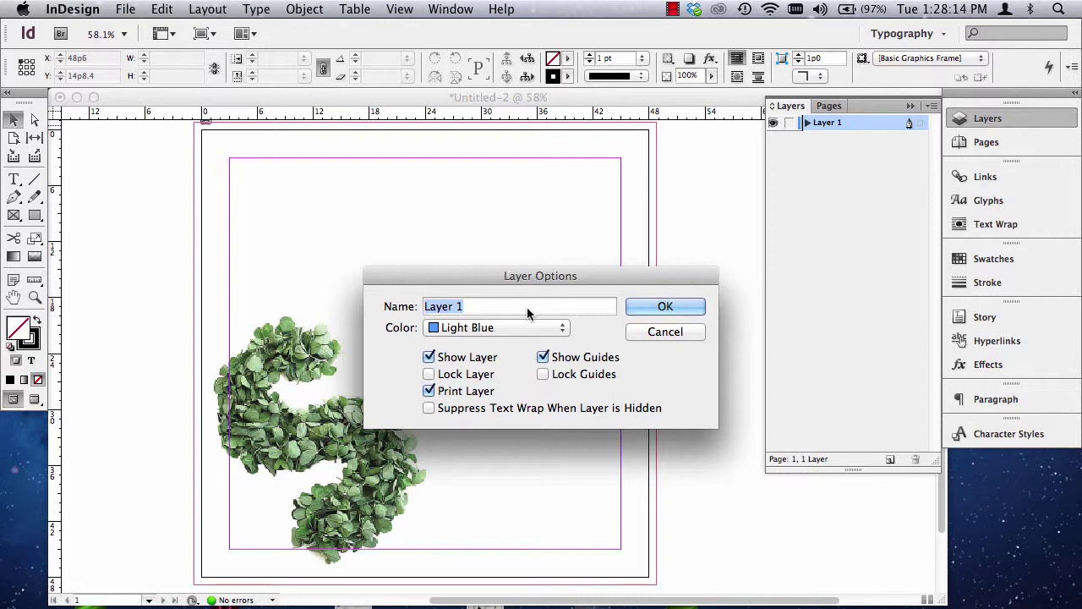
pyautogui.write('Image')
pyautogui.click(667, 307)
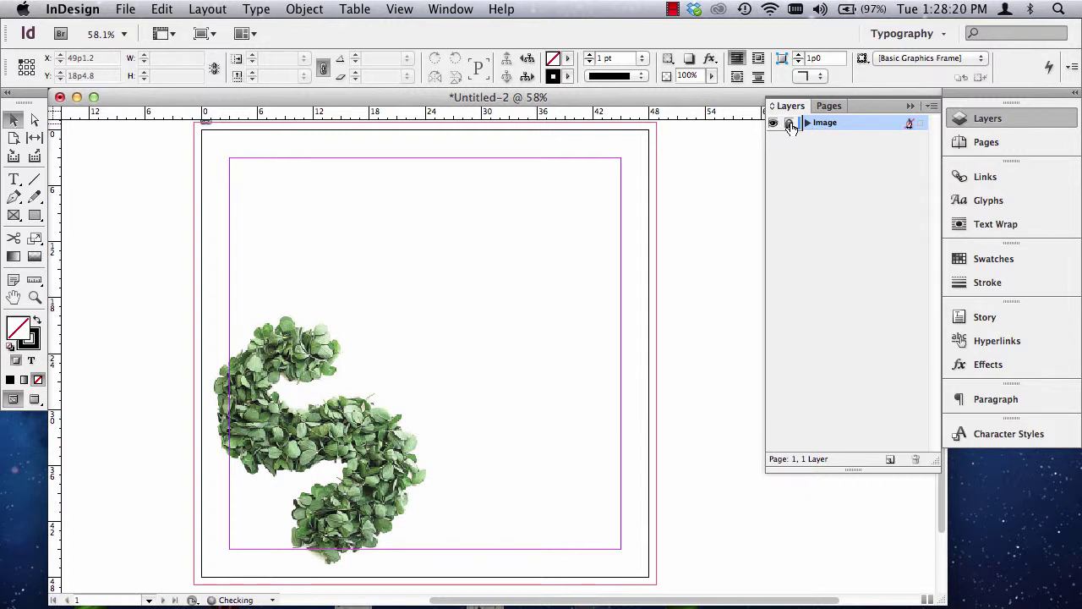
# Lock the Image layer and add a new layer named 'Typography' above it.
pyautogui.click(789, 123)
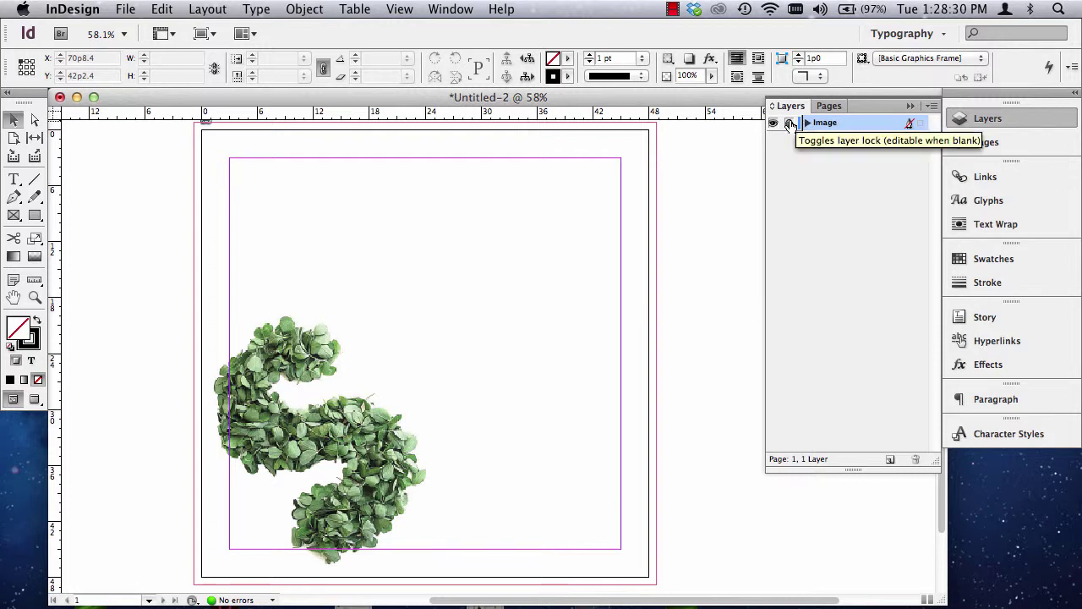
pyautogui.click(789, 124)
pyautogui.click(888, 461)
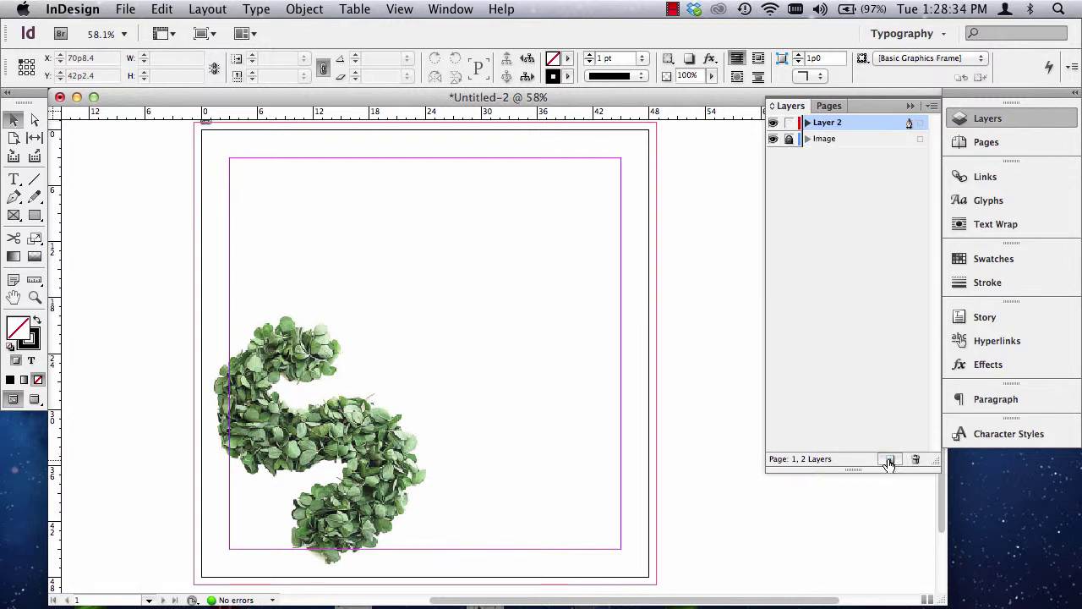
pyautogui.doubleClick(829, 128)
pyautogui.write('Typography')
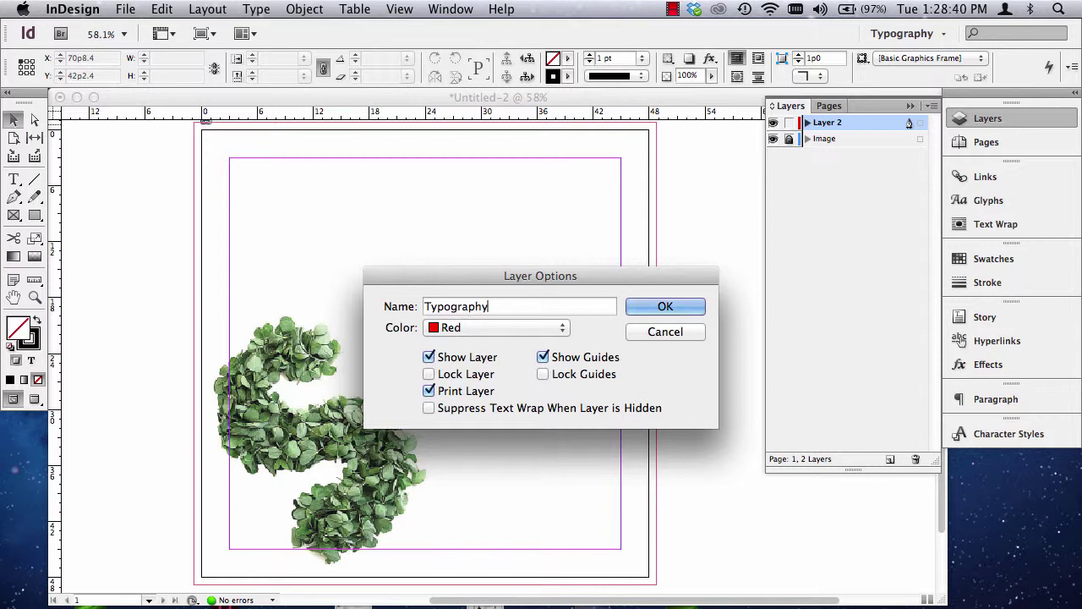
pyautogui.click(687, 306)
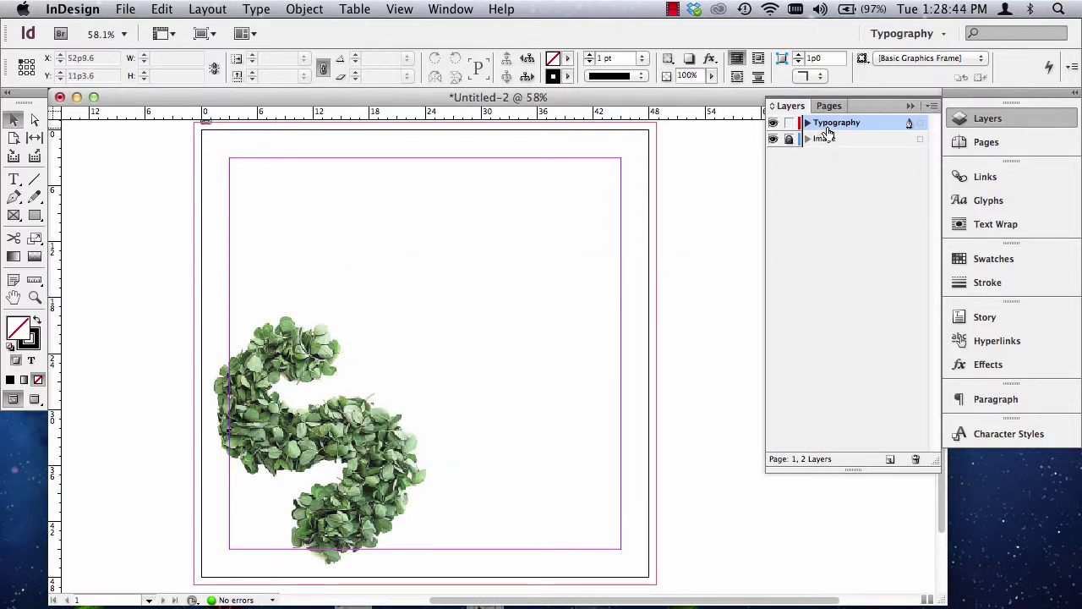
# Draw a text frame near the top of the page and type 'sustainable' in it.
pyautogui.click(10, 179)
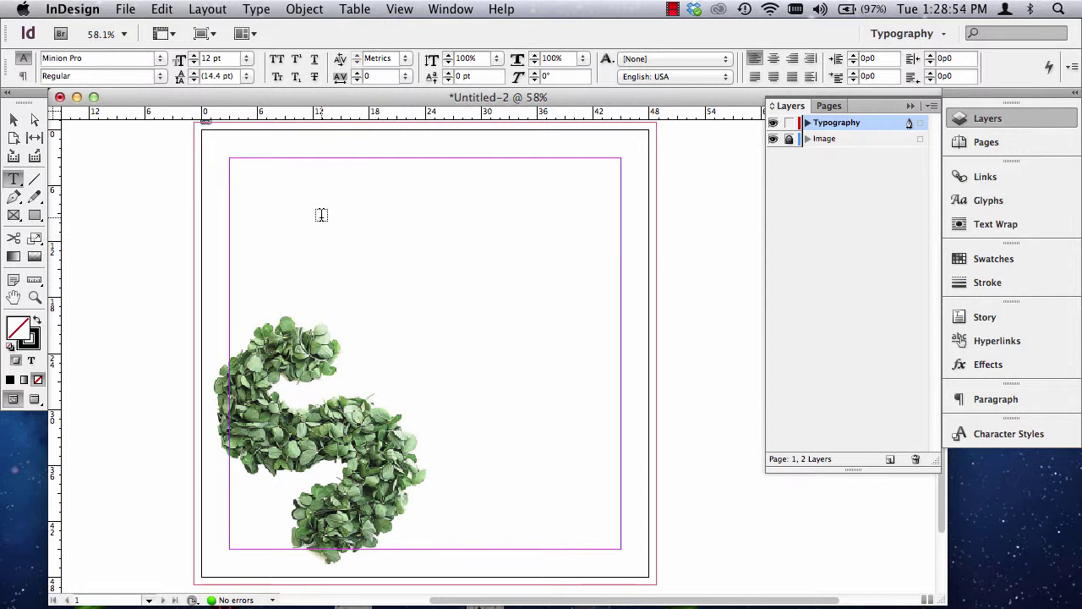
pyautogui.moveTo(321, 217); pyautogui.dragTo(571, 288)
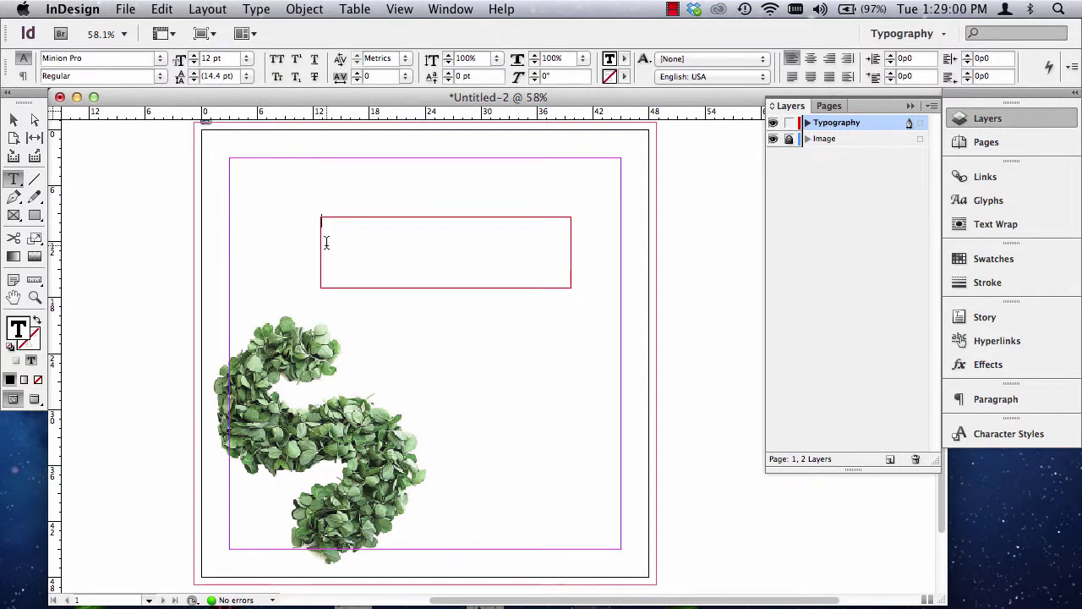
pyautogui.write('us')
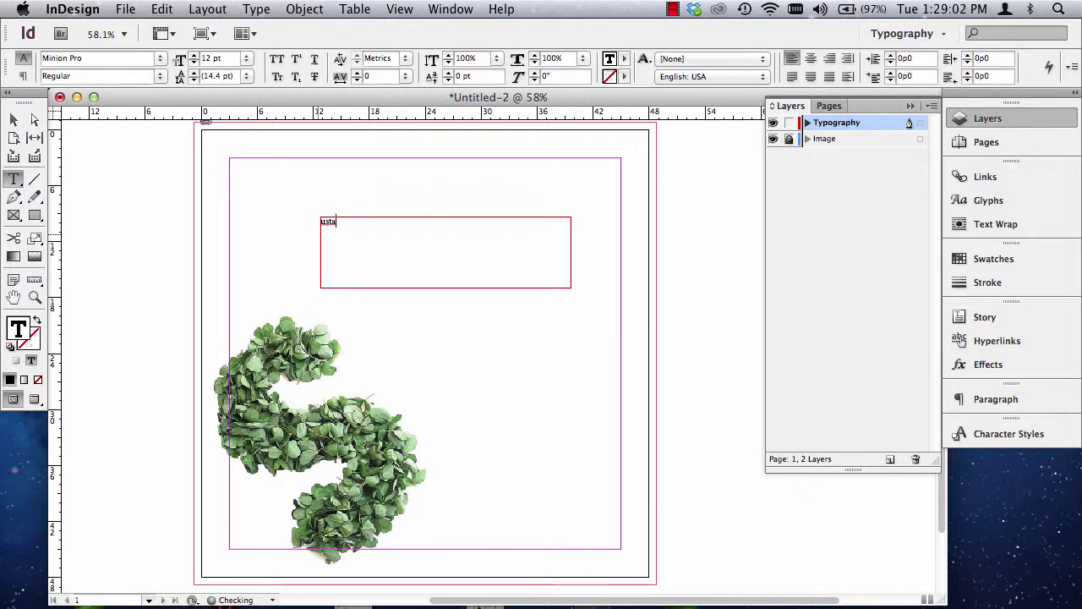
pyautogui.write('tainable')
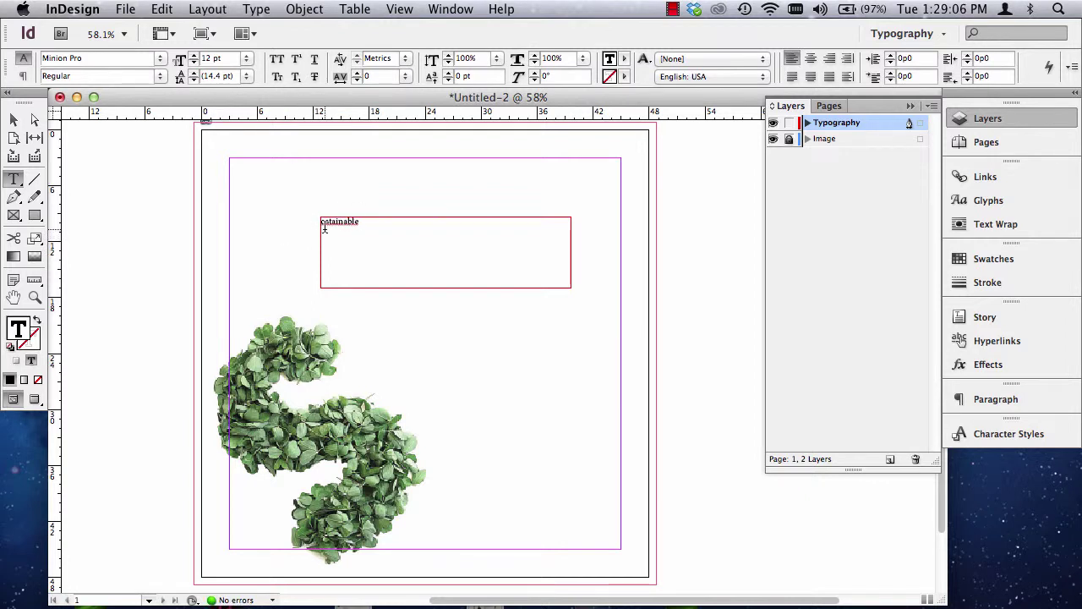
pyautogui.click(325, 221)
pyautogui.write('s')
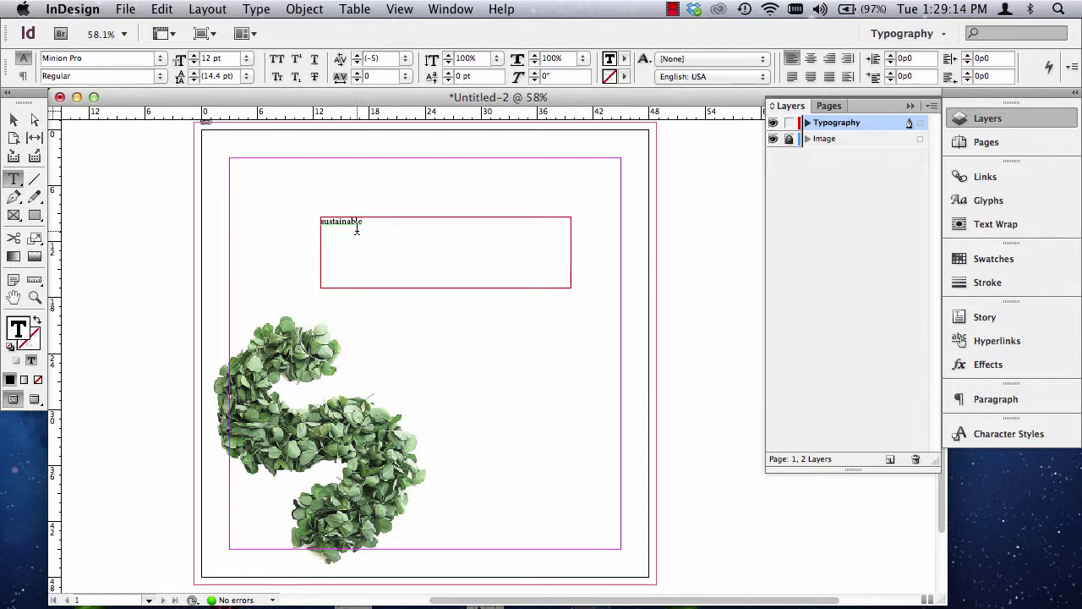
# Bring up the Edit menu's Spelling options with the cursor inside 'sustainable'.
pyautogui.click(346, 223)
pyautogui.click(164, 10)
pyautogui.moveTo(203, 444)
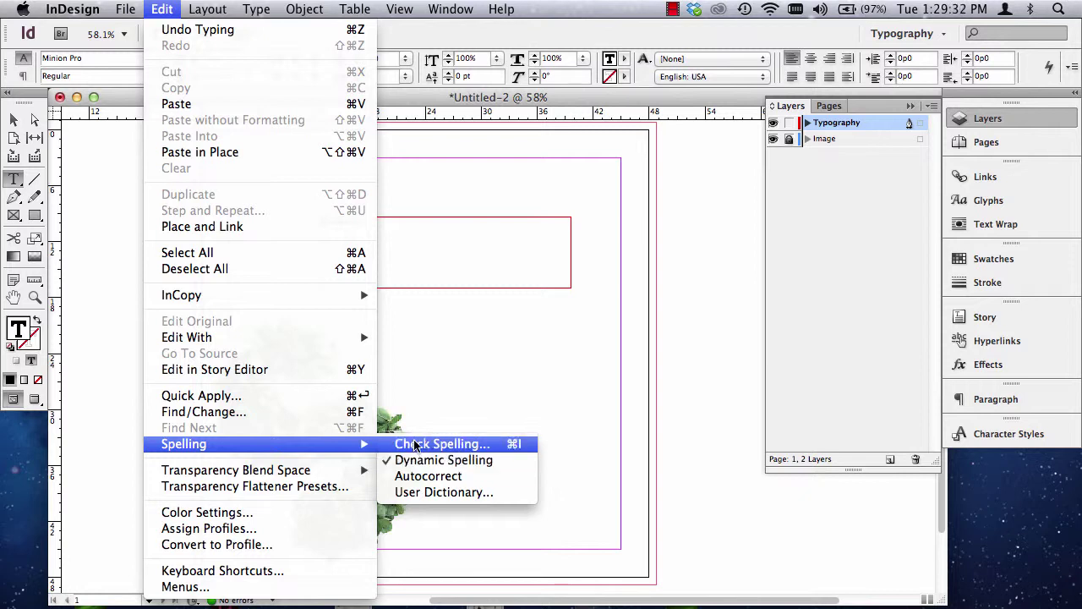
# Enlarge the word 'sustainable' to 54 pt.
pyautogui.click(423, 253)
pyautogui.doubleClick(346, 223)
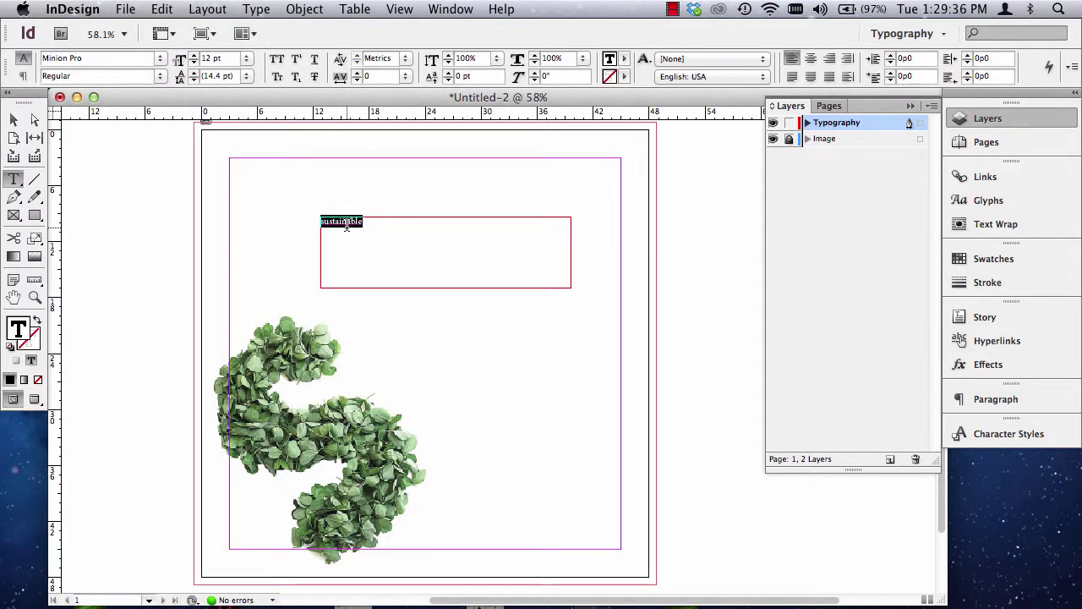
pyautogui.press('super')
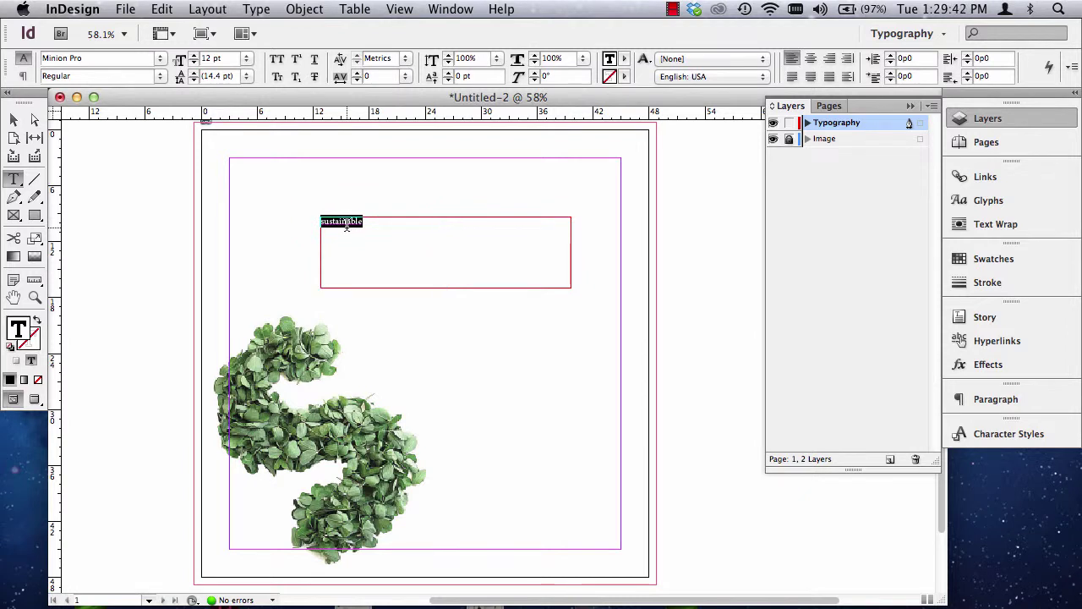
pyautogui.press('super+shift+period')
pyautogui.press('super+shift+period')
pyautogui.press('super+shift+period')
pyautogui.press('super+shift+period')
pyautogui.press('super+shift+period')
pyautogui.press('super+shift+period')
pyautogui.press('super+shift+period')
pyautogui.press('super+shift+period')
pyautogui.press('super+shift+period')
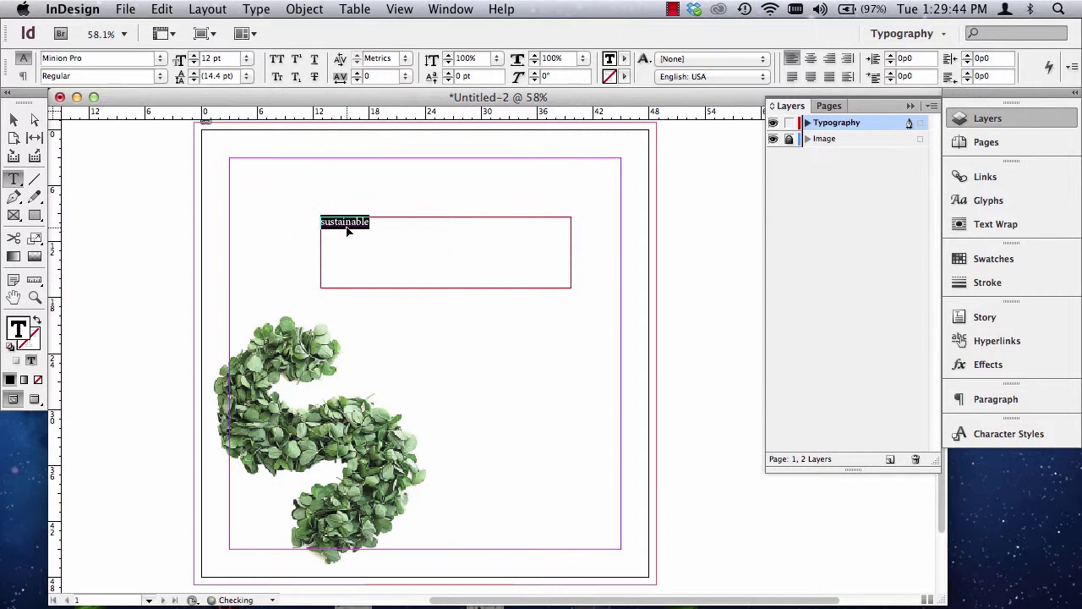
pyautogui.press('super+shift+period')
pyautogui.press('super+shift+period')
pyautogui.press('super+shift+period')
pyautogui.press('super+shift+period')
pyautogui.press('super+shift+period')
pyautogui.press('super+shift+period')
pyautogui.press('super+shift+period')
pyautogui.press('super+shift+period')
pyautogui.press('super+shift+period')
pyautogui.press('super+shift+period')
pyautogui.press('super+shift+period')
pyautogui.press('super+shift+period')
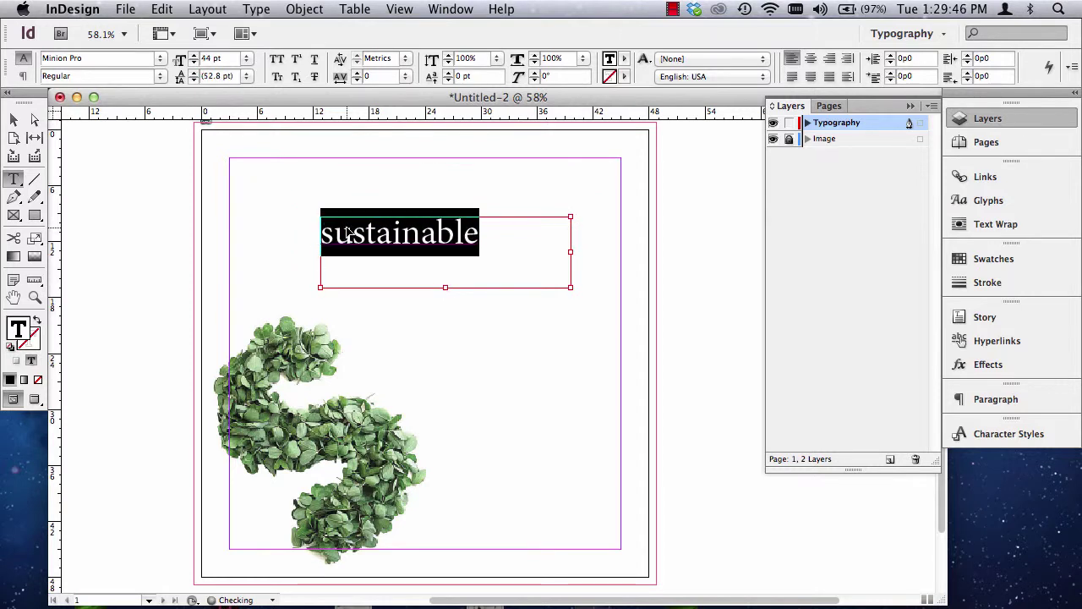
# Delete the leading S so the frame reads 'ustainable'.
pyautogui.click(438, 235)
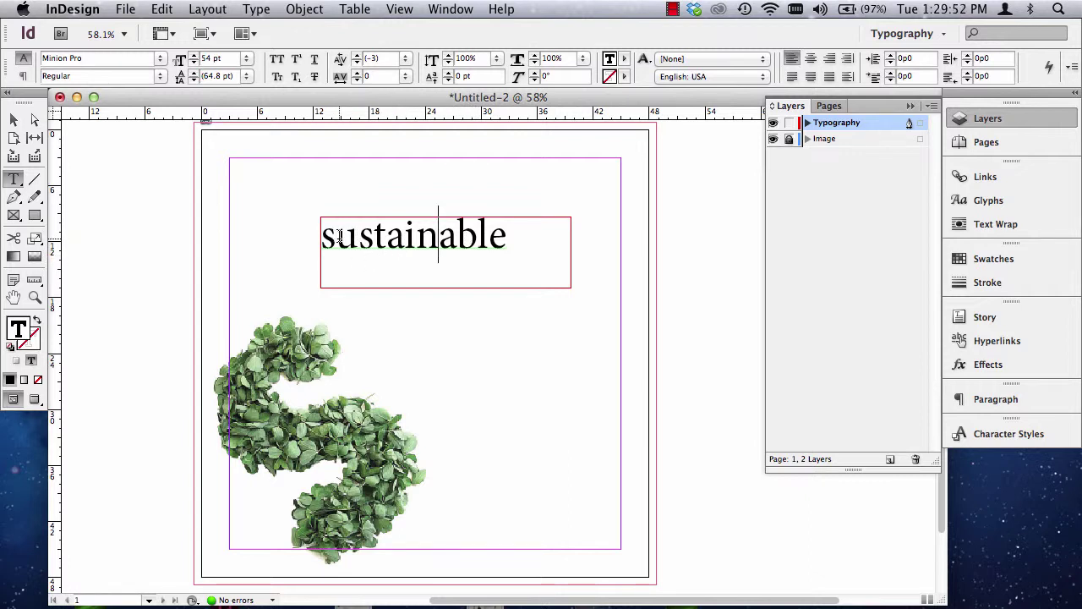
pyautogui.moveTo(339, 236); pyautogui.dragTo(320, 237)
pyautogui.write('S')
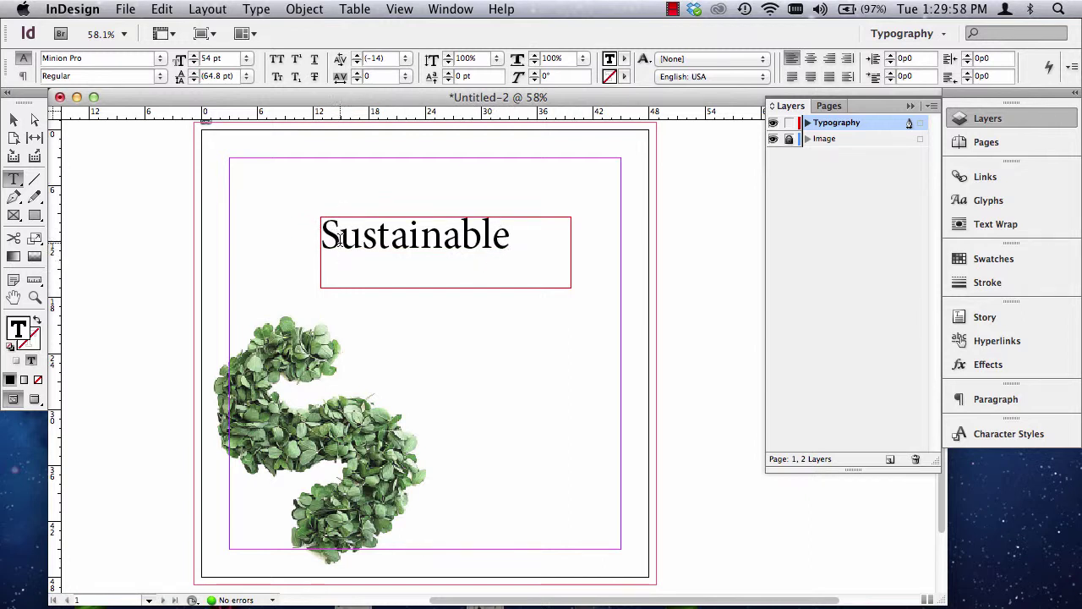
pyautogui.moveTo(340, 236); pyautogui.dragTo(295, 235)
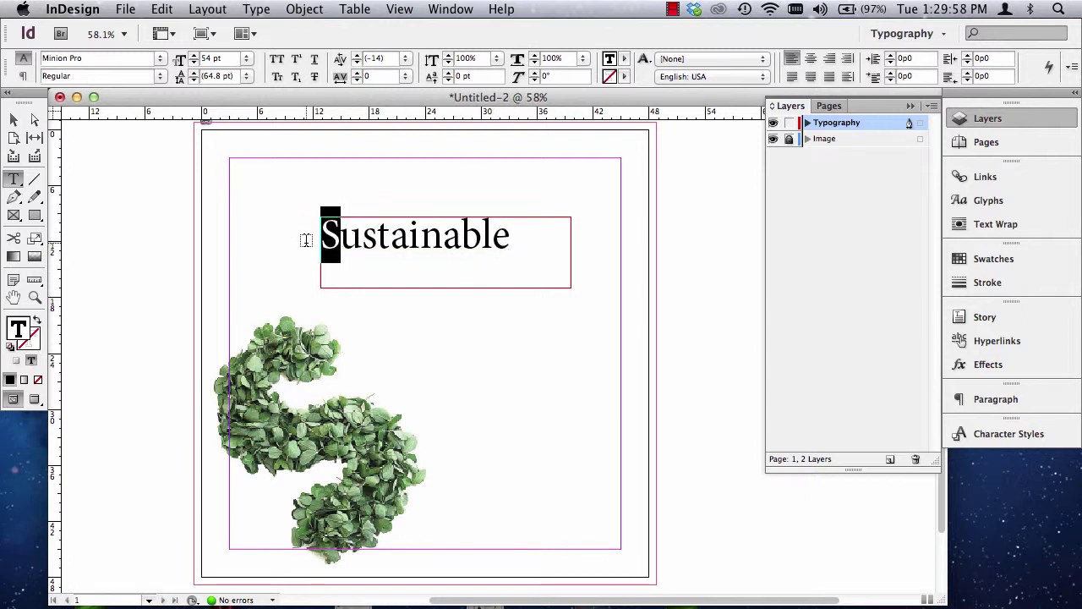
pyautogui.click(463, 235)
pyautogui.moveTo(340, 237); pyautogui.dragTo(311, 238)
pyautogui.press('BackSpace')
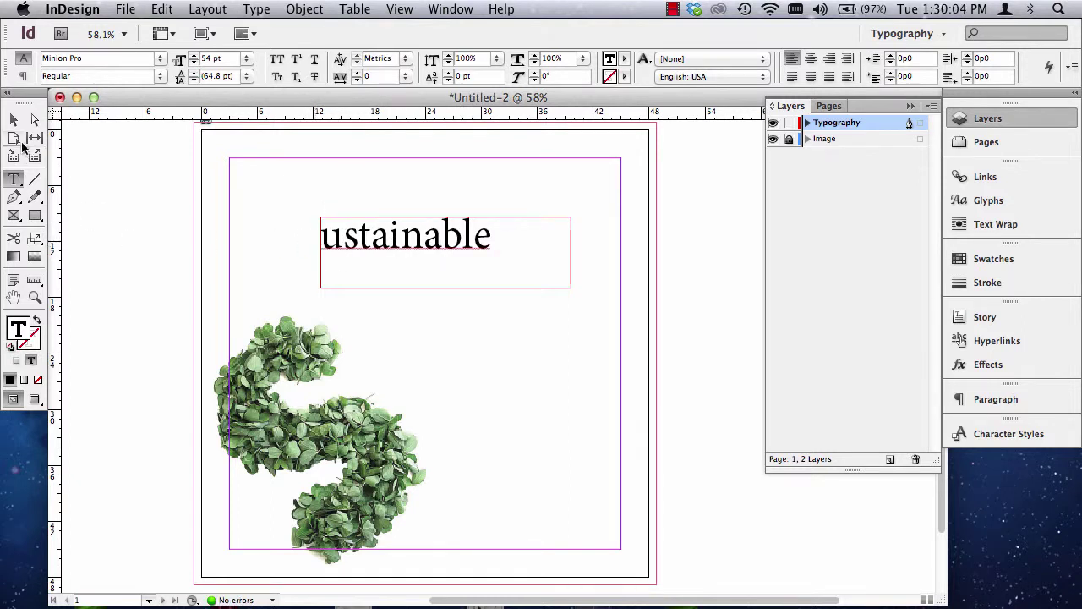
# Resize the text frame to about 29p2.4 by 10p7.2 and select 'ustainable'.
pyautogui.click(13, 120)
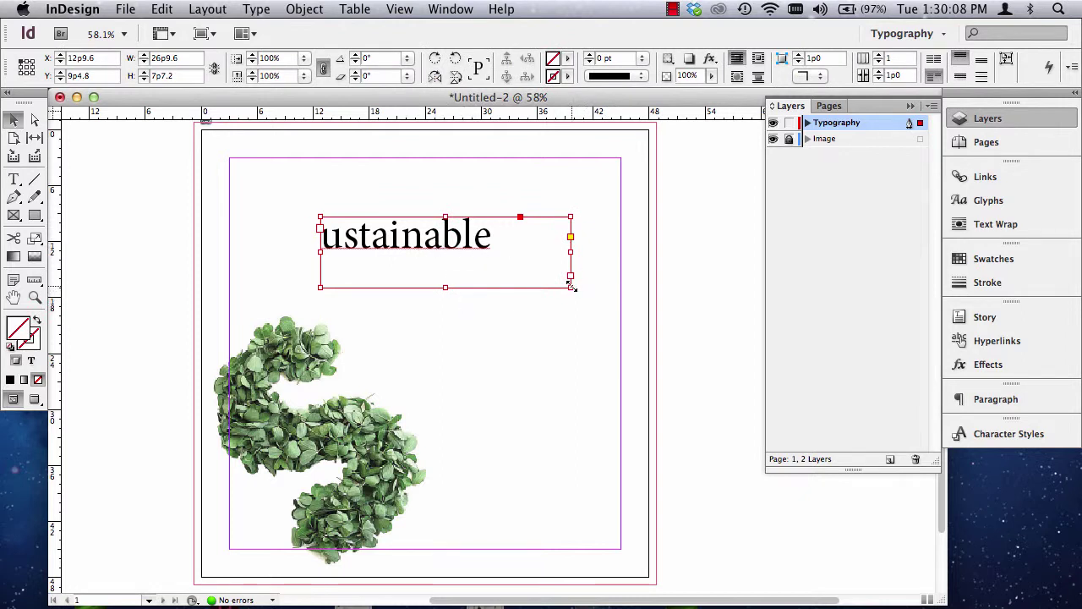
pyautogui.moveTo(571, 288); pyautogui.dragTo(503, 263)
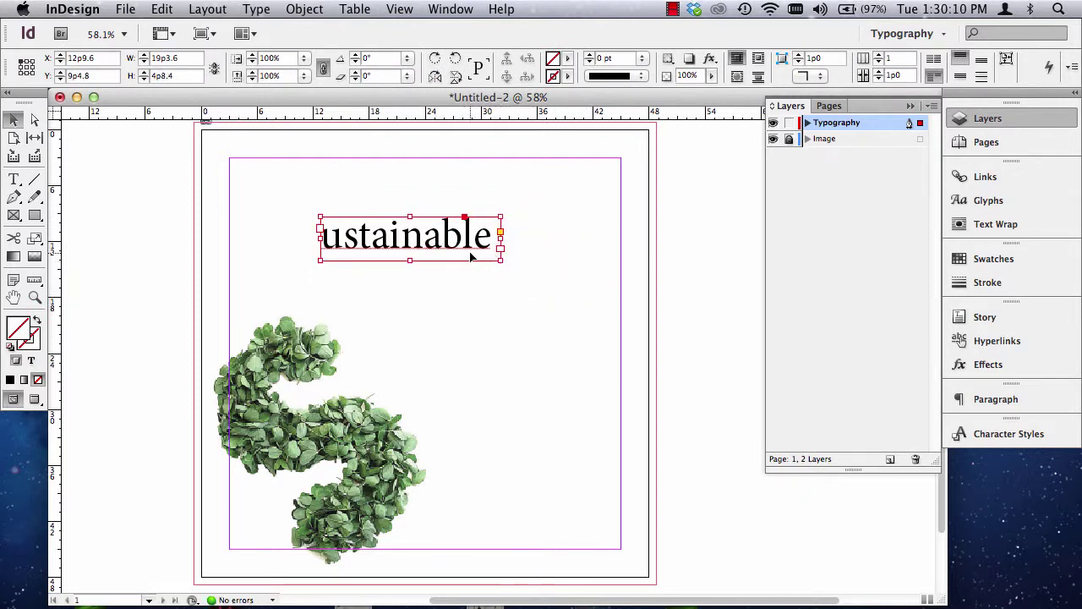
pyautogui.moveTo(501, 260); pyautogui.dragTo(592, 314)
pyautogui.doubleClick(417, 234)
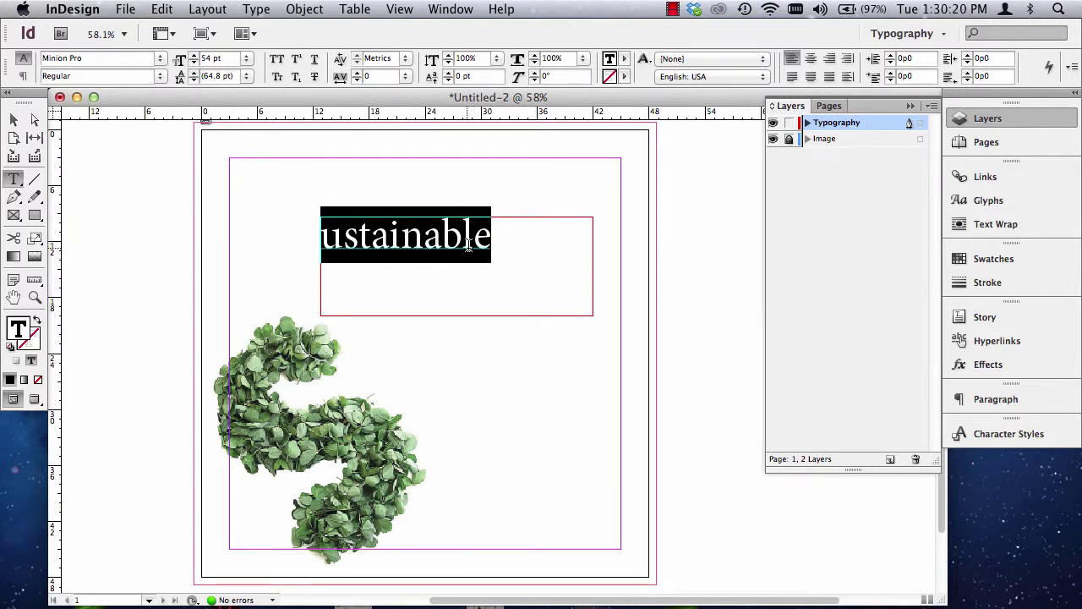
# Set 'ustainable' in AppleGothic, then step to AppleMyungjo.
pyautogui.click(160, 58)
pyautogui.moveTo(167, 76)
pyautogui.scroll(-20, 139, 78)
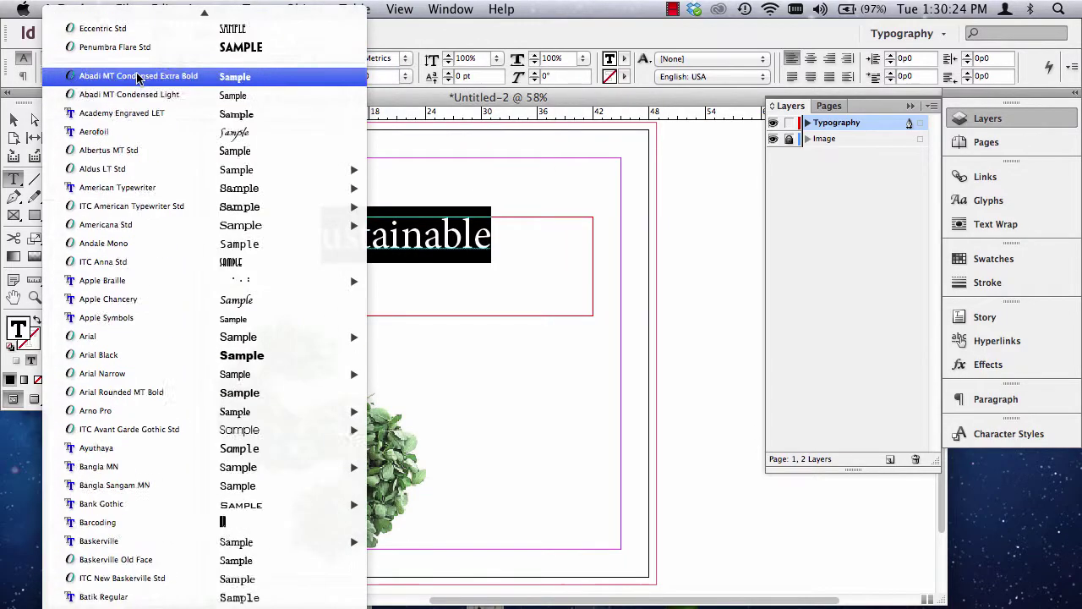
pyautogui.scroll(-10, 138, 78)
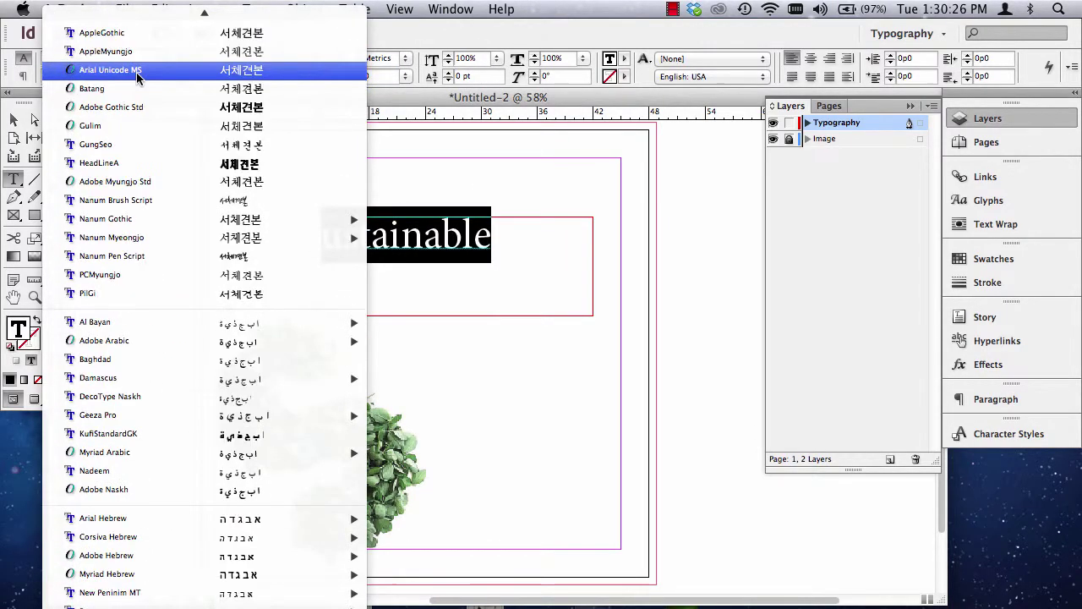
pyautogui.click(135, 33)
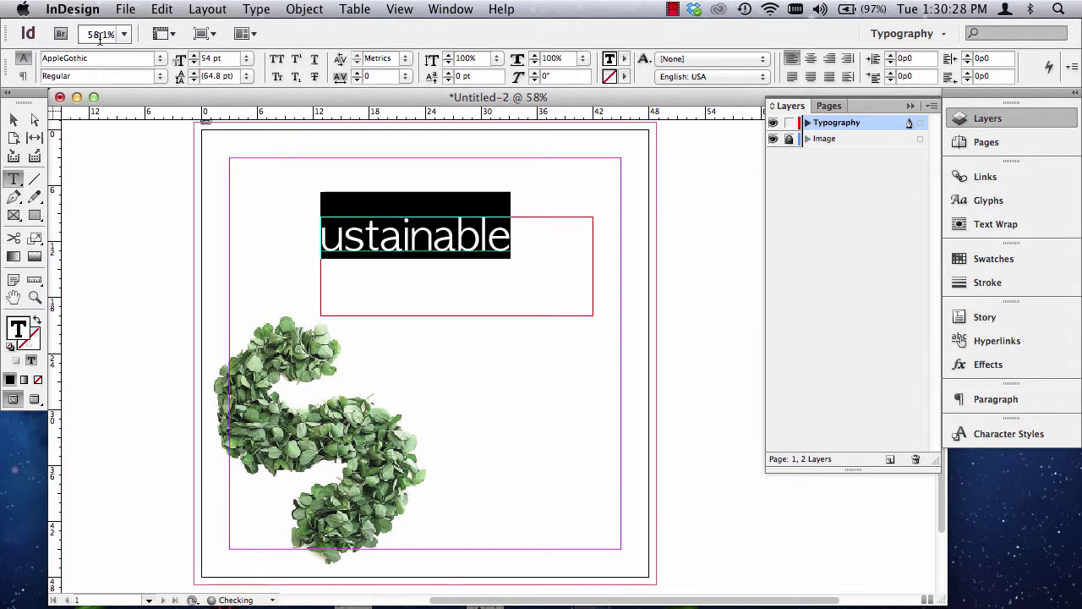
pyautogui.click(46, 54)
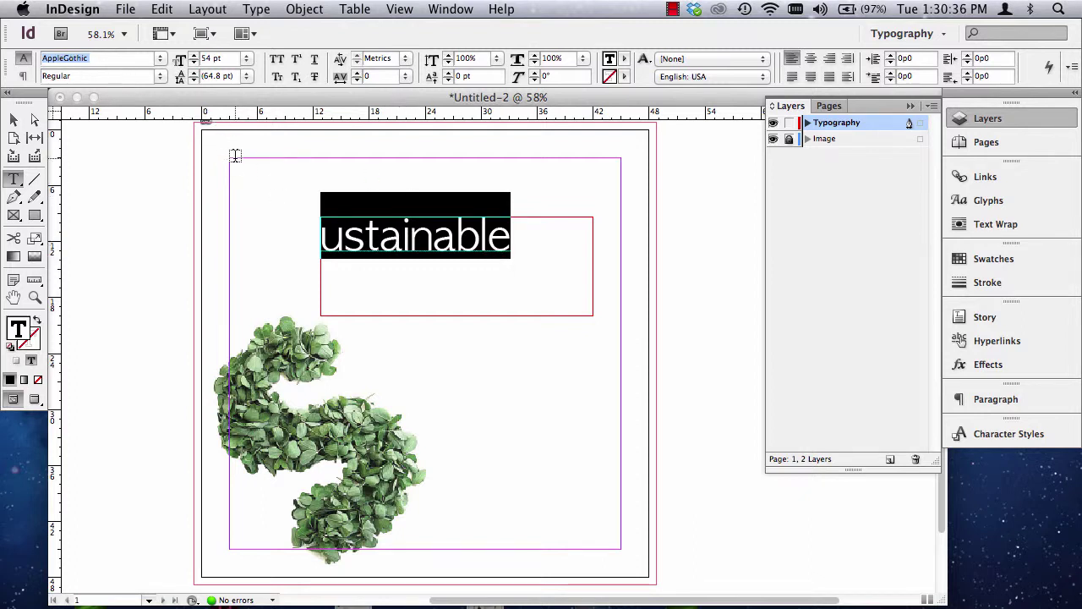
pyautogui.press('Down')
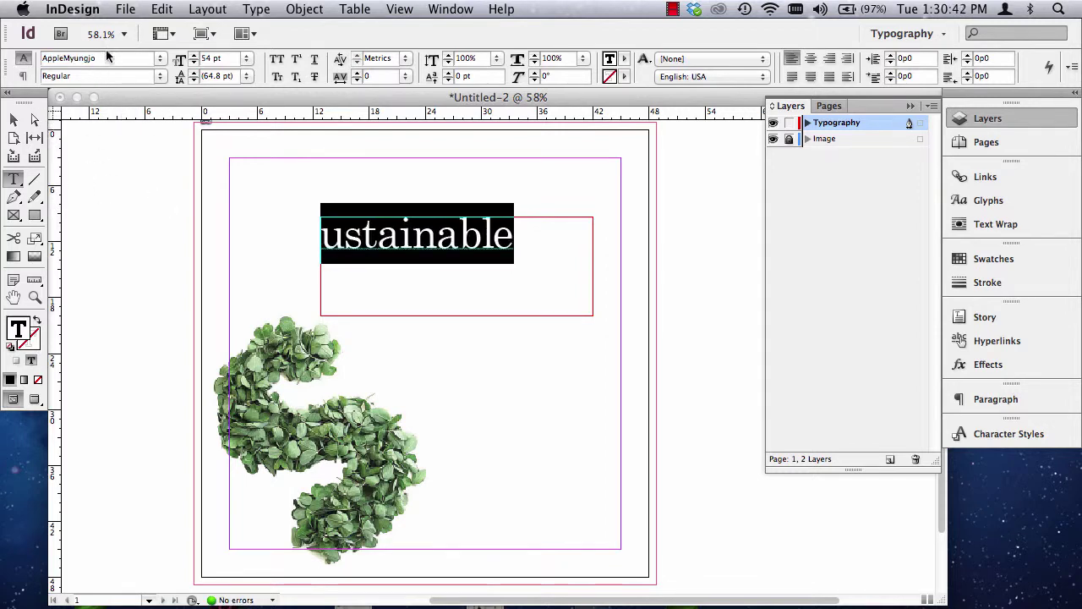
# Enter Adobe GoGulimNanum as the font and step through fonts down to Raanana Bold.
pyautogui.moveTo(107, 58); pyautogui.dragTo(5, 61)
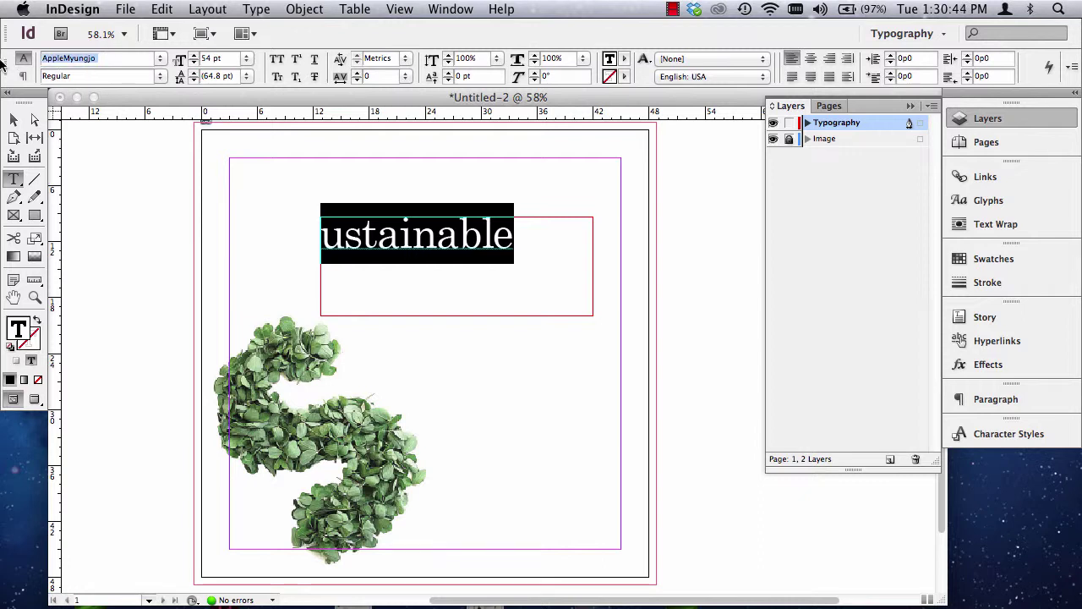
pyautogui.write('Adobe Go')
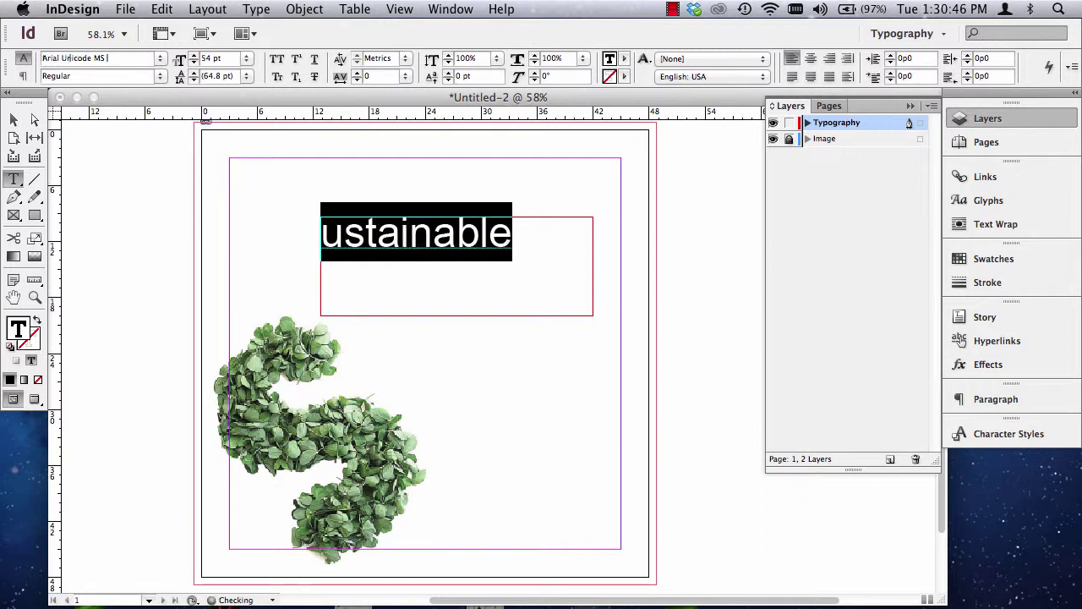
pyautogui.write('Gulim')
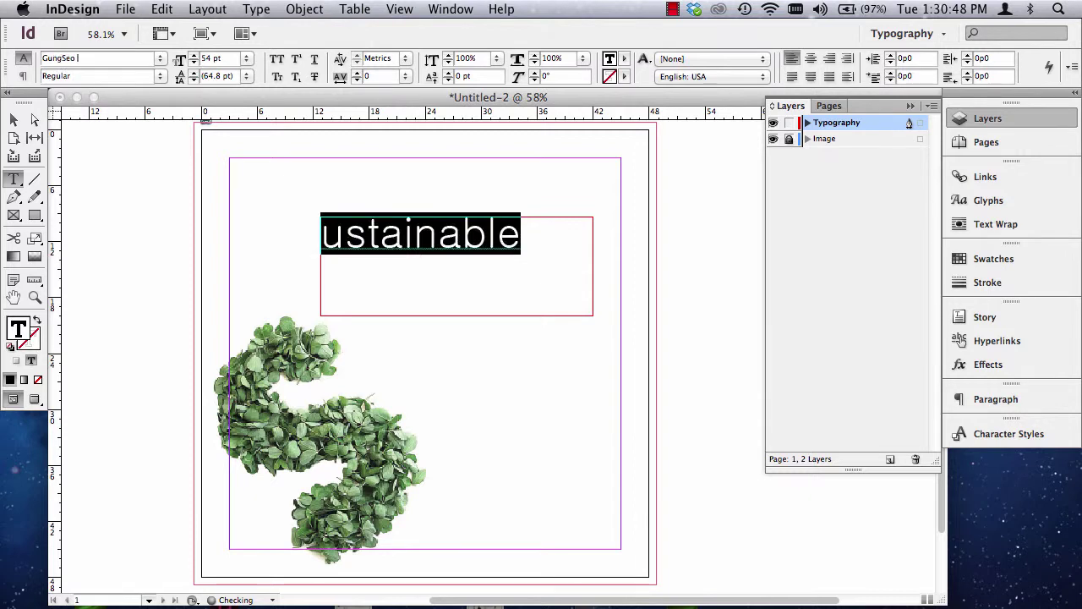
pyautogui.write('Nanum Brush Script')
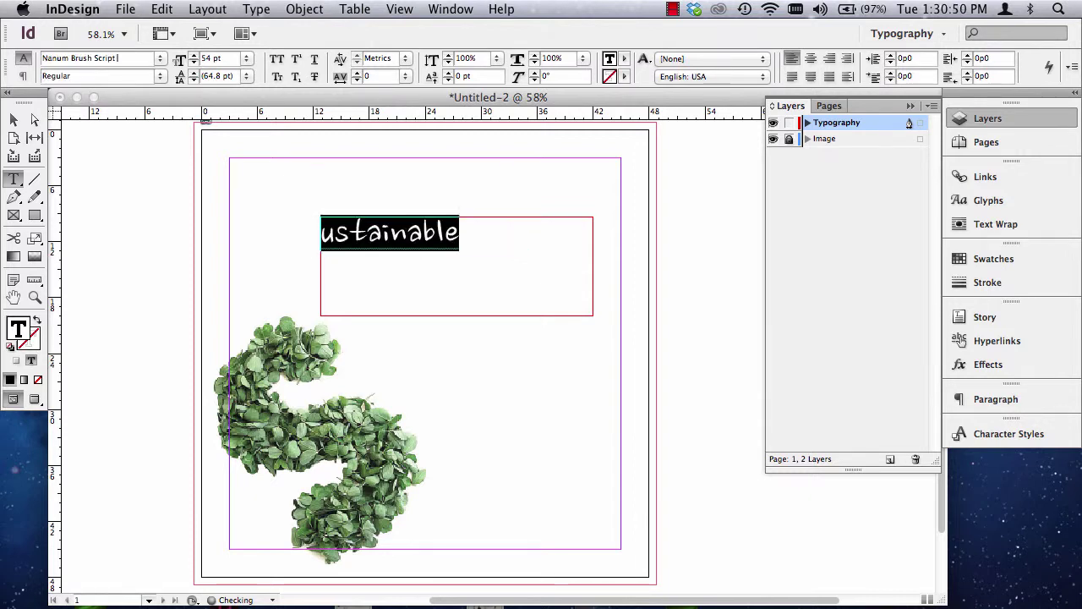
pyautogui.press('Down')
pyautogui.press('Up')
pyautogui.press('Down')
pyautogui.press('Down')
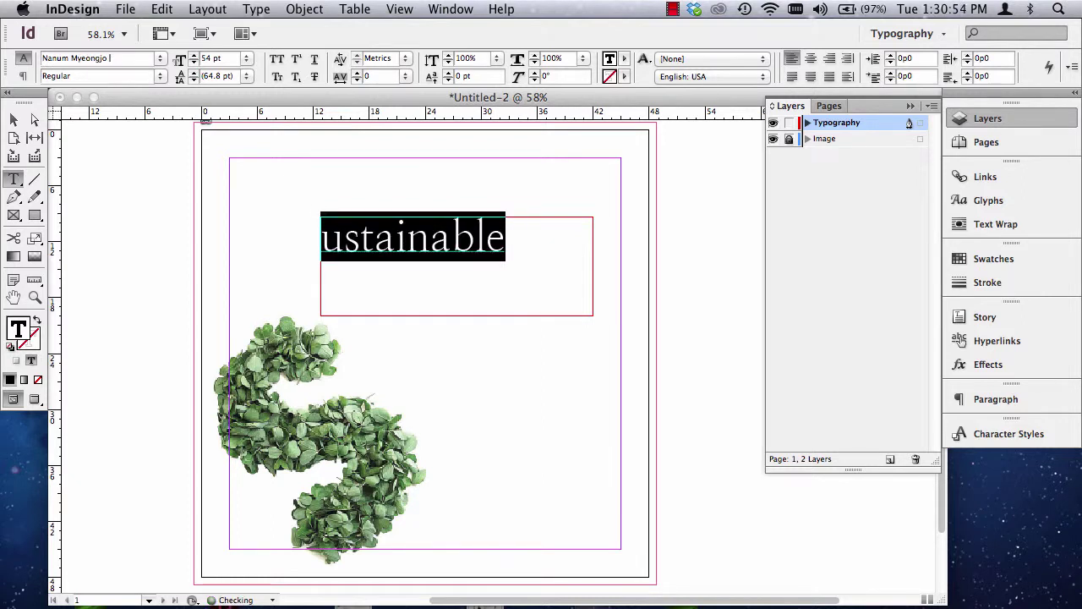
pyautogui.press('Down')
pyautogui.press('Down')
pyautogui.press('Down')
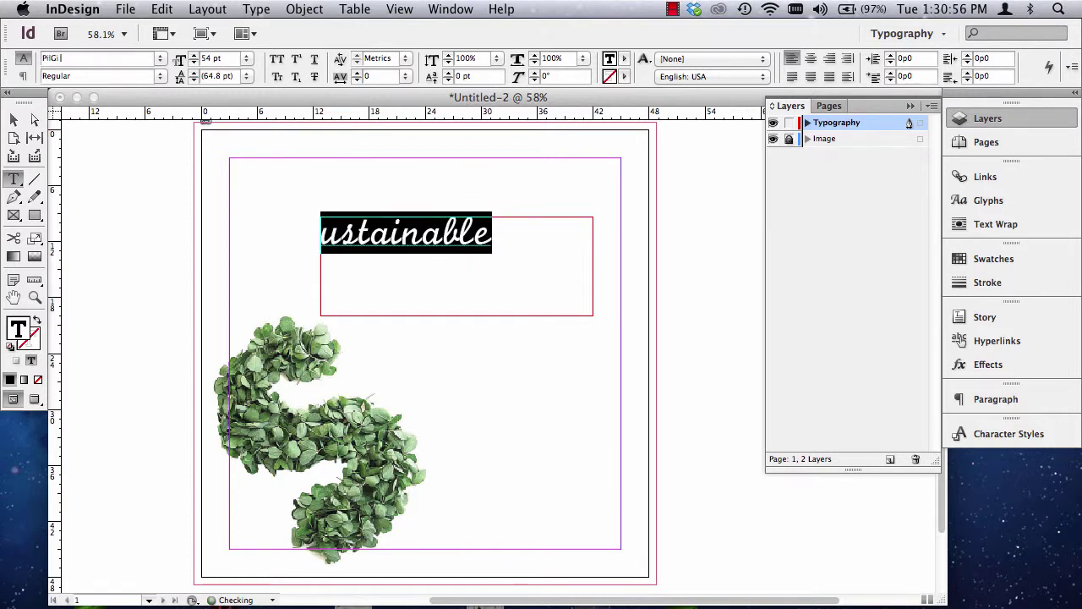
pyautogui.press('Down')
pyautogui.press('Down')
pyautogui.press('Down')
pyautogui.press('Down')
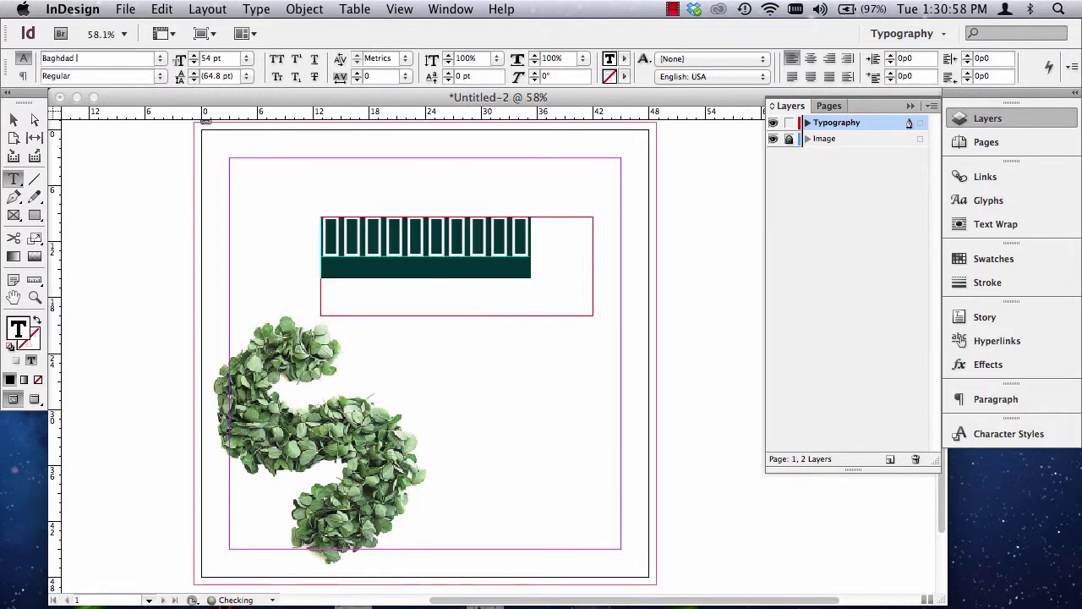
pyautogui.press('Down')
pyautogui.press('Down')
pyautogui.press('Down')
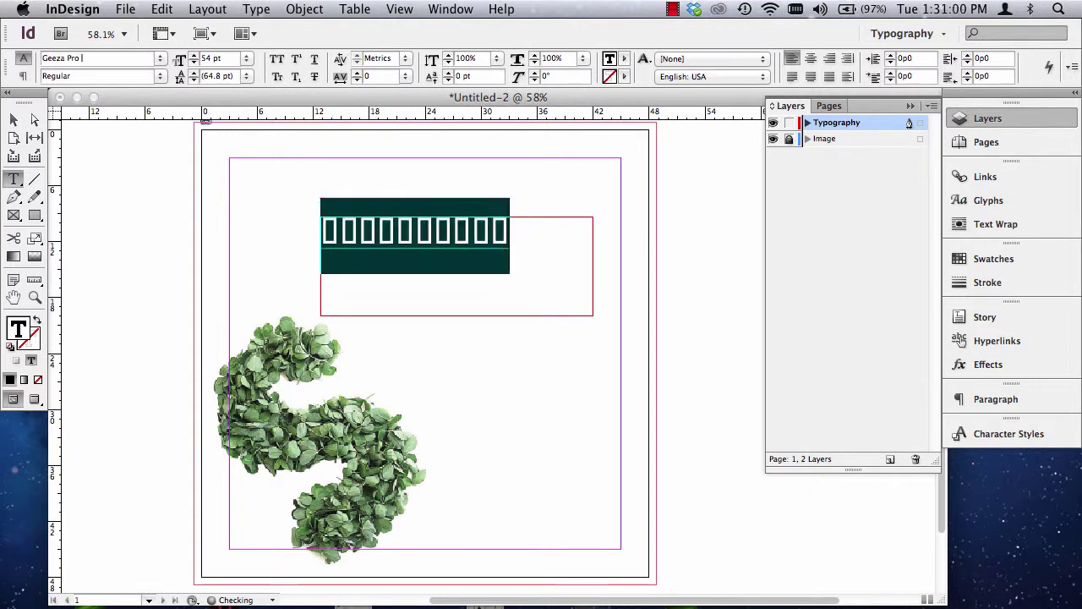
pyautogui.press('Down')
pyautogui.press('Down')
pyautogui.press('Down')
pyautogui.press('Down')
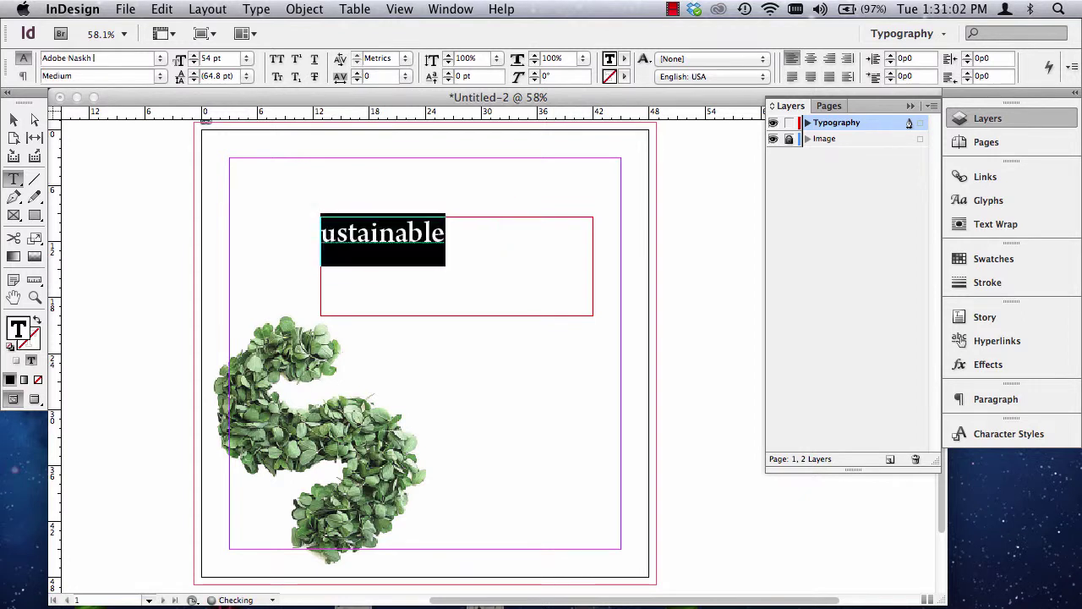
pyautogui.press('Down')
pyautogui.press('Down')
pyautogui.press('Down')
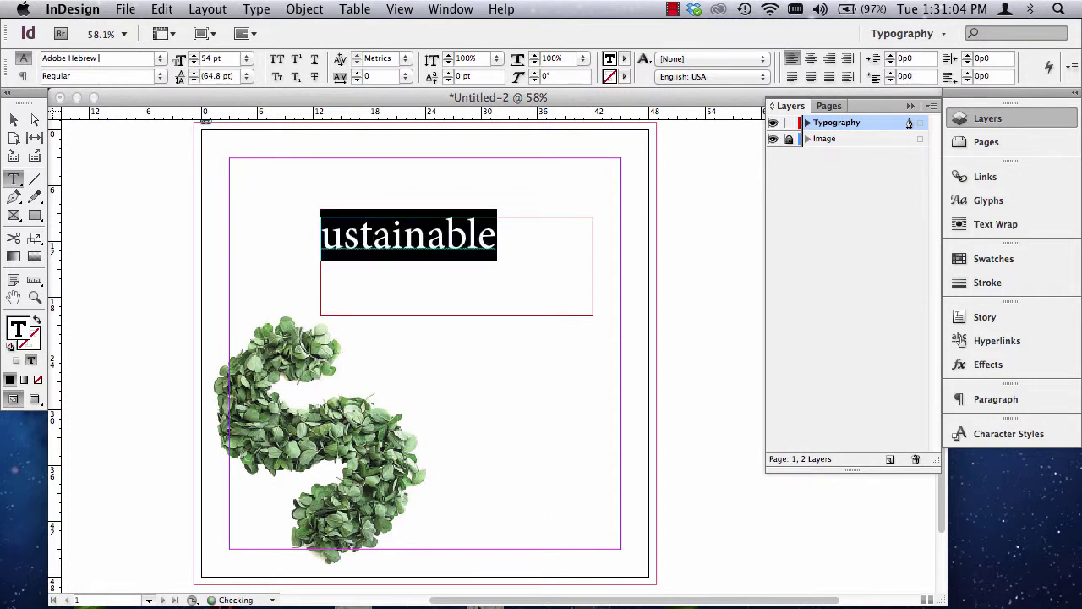
pyautogui.press('Down')
pyautogui.press('Down')
pyautogui.press('Down')
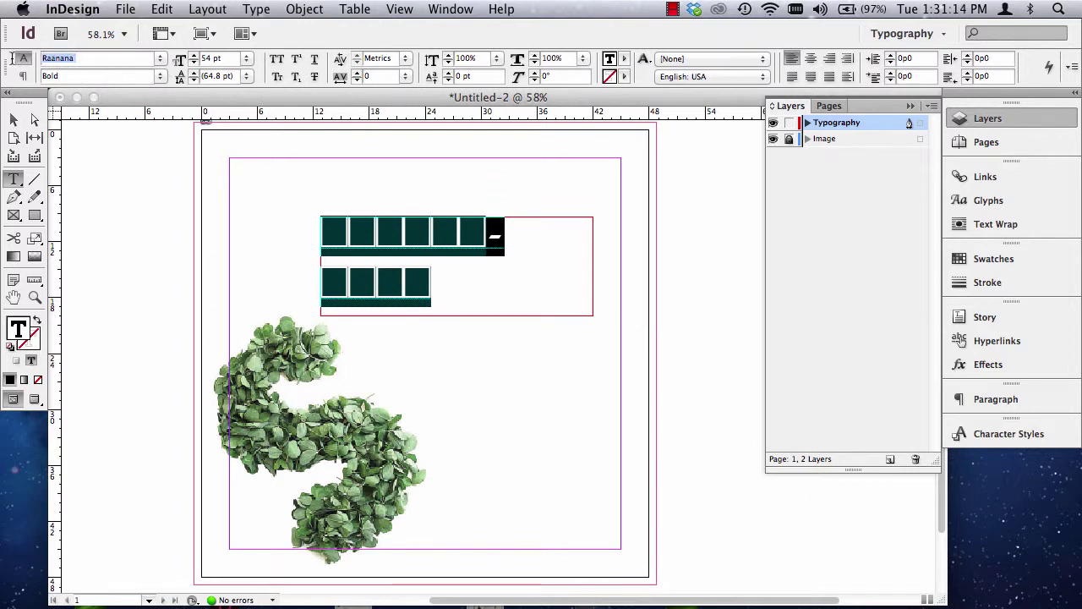
# Apply AppleGothic, then step through HeadLineA, Al Bayan Bold and Arial Hebrew.
pyautogui.click(159, 59)
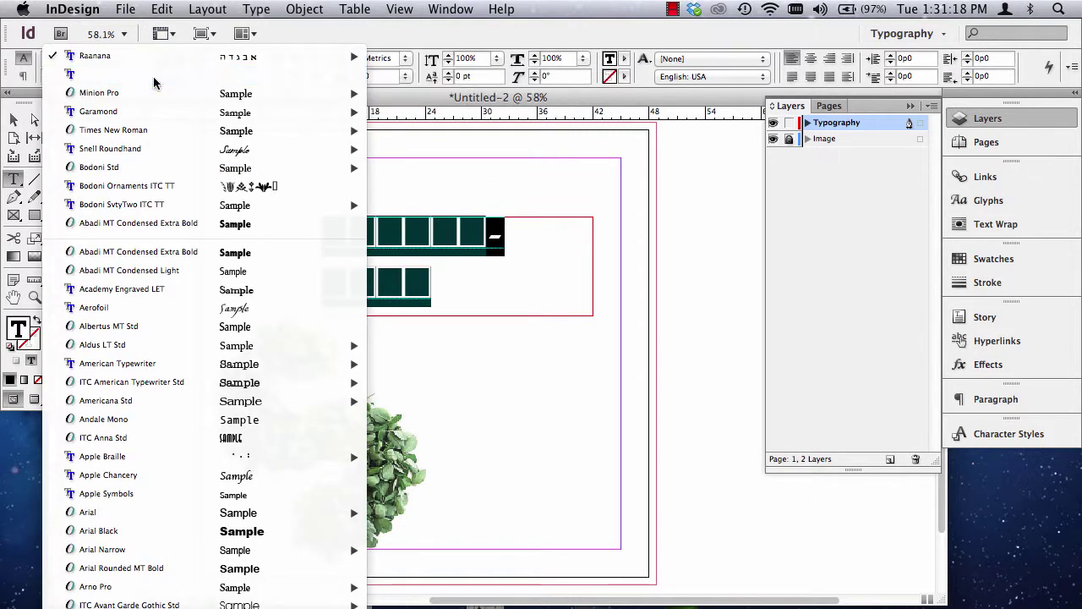
pyautogui.click(156, 77)
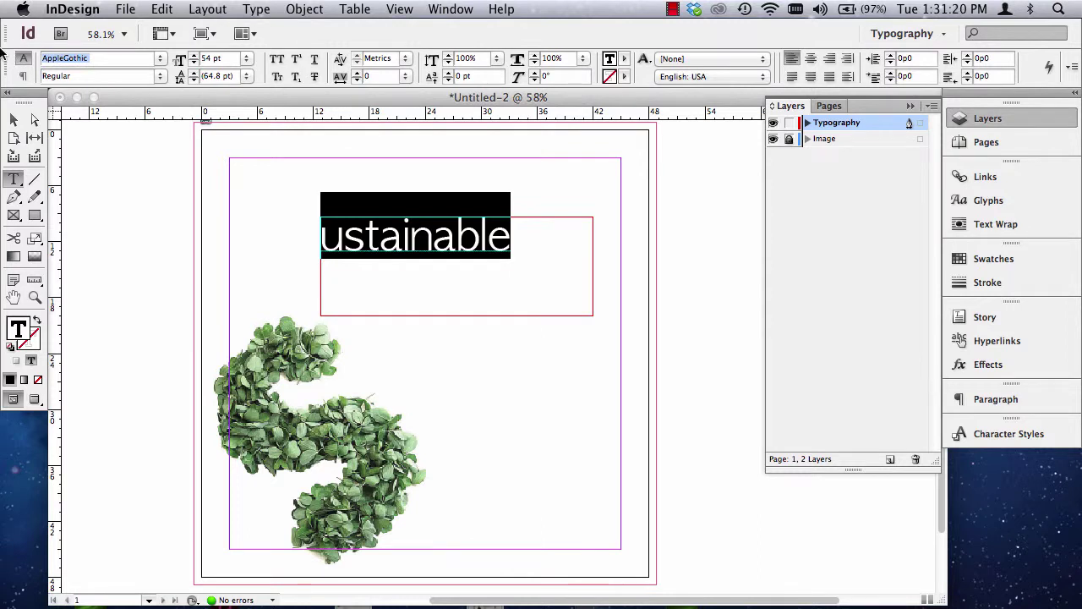
pyautogui.press('Down')
pyautogui.press('Down')
pyautogui.press('Down')
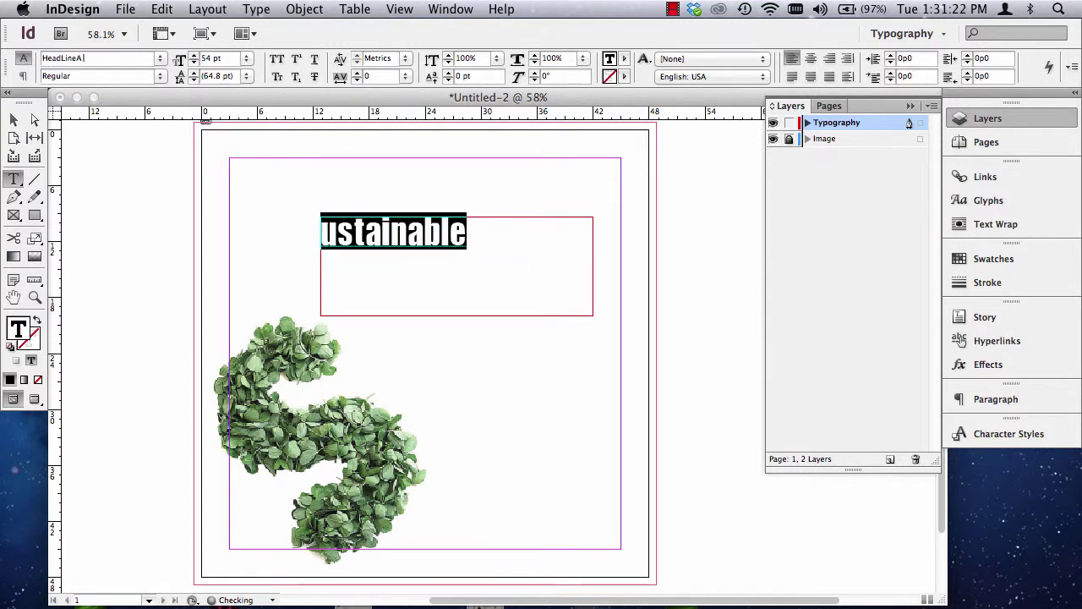
pyautogui.press('Down')
pyautogui.press('Down')
pyautogui.press('Down')
pyautogui.press('Down')
pyautogui.press('Down')
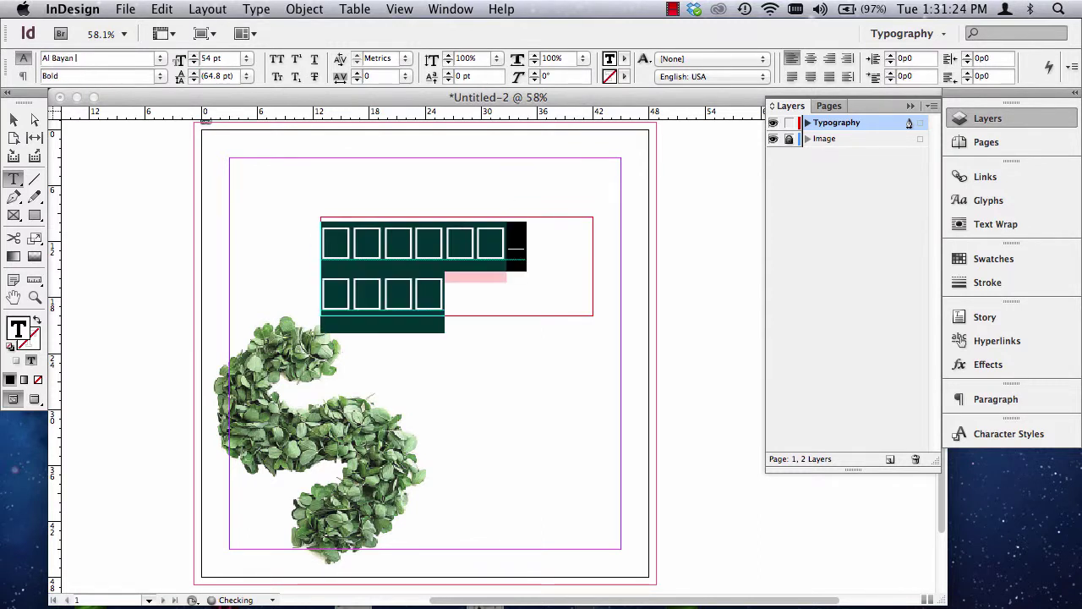
pyautogui.press('Down')
pyautogui.press('Down')
pyautogui.press('Down')
pyautogui.press('Down')
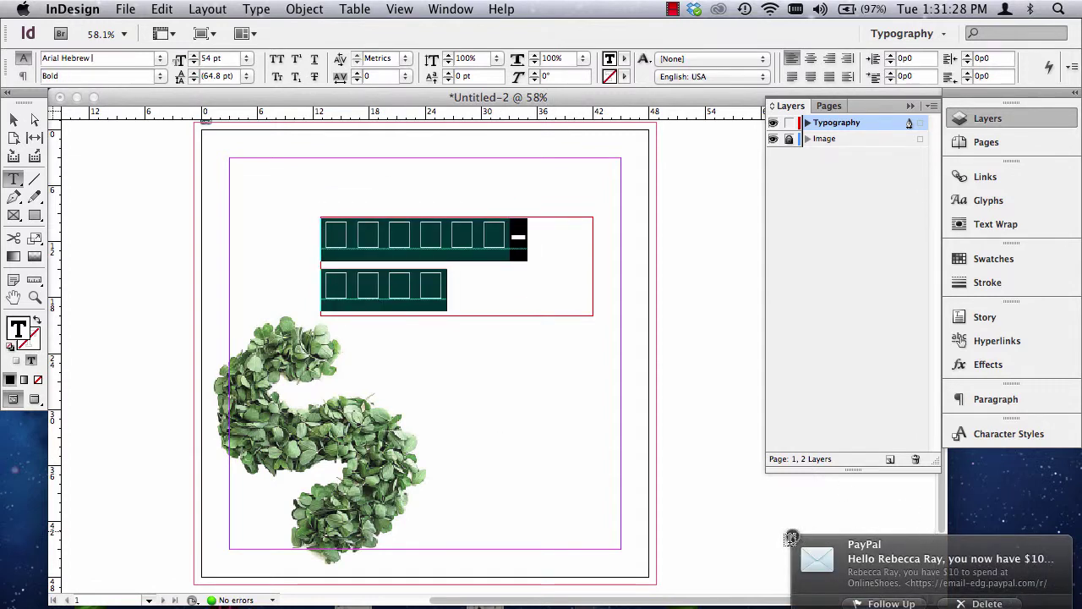
pyautogui.click(792, 538)
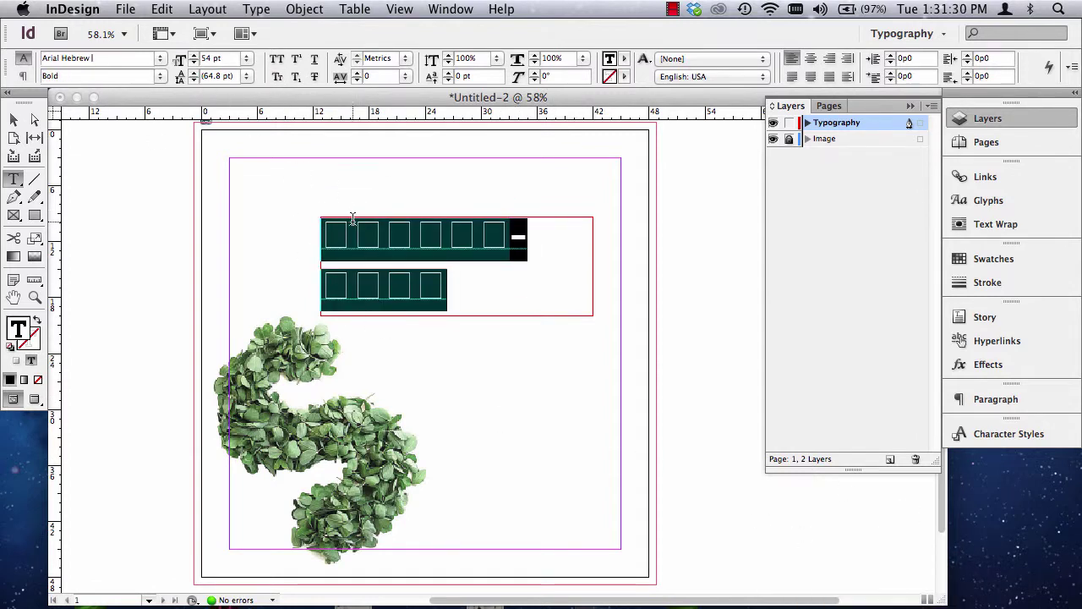
# Set 'ustainable' in Abadi MT Condensed Extra Bold from the Font Family list.
pyautogui.moveTo(121, 57); pyautogui.dragTo(42, 57)
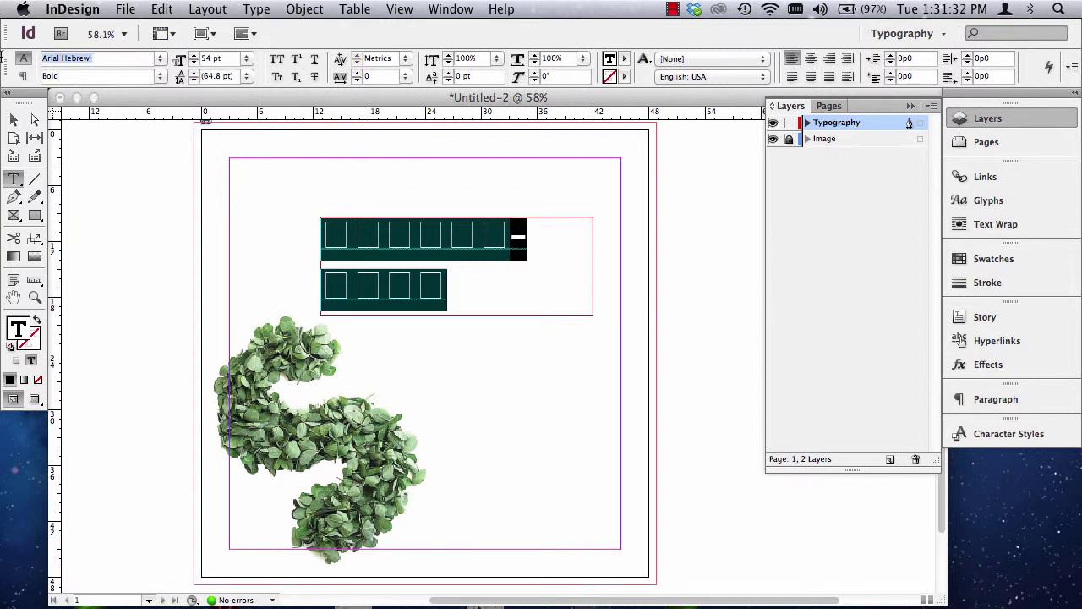
pyautogui.write('Raanana')
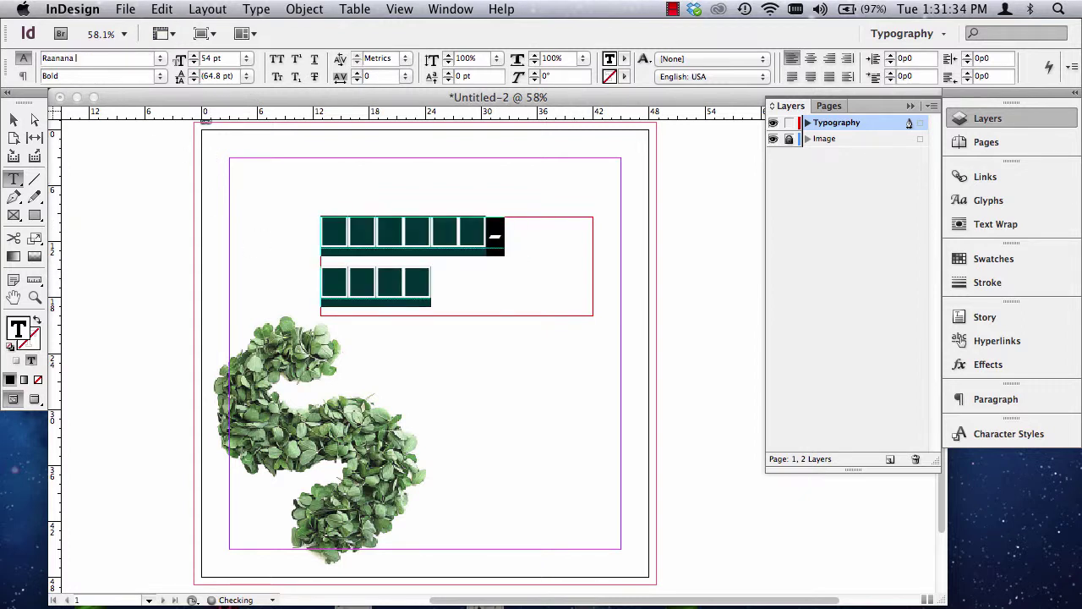
pyautogui.click(160, 59)
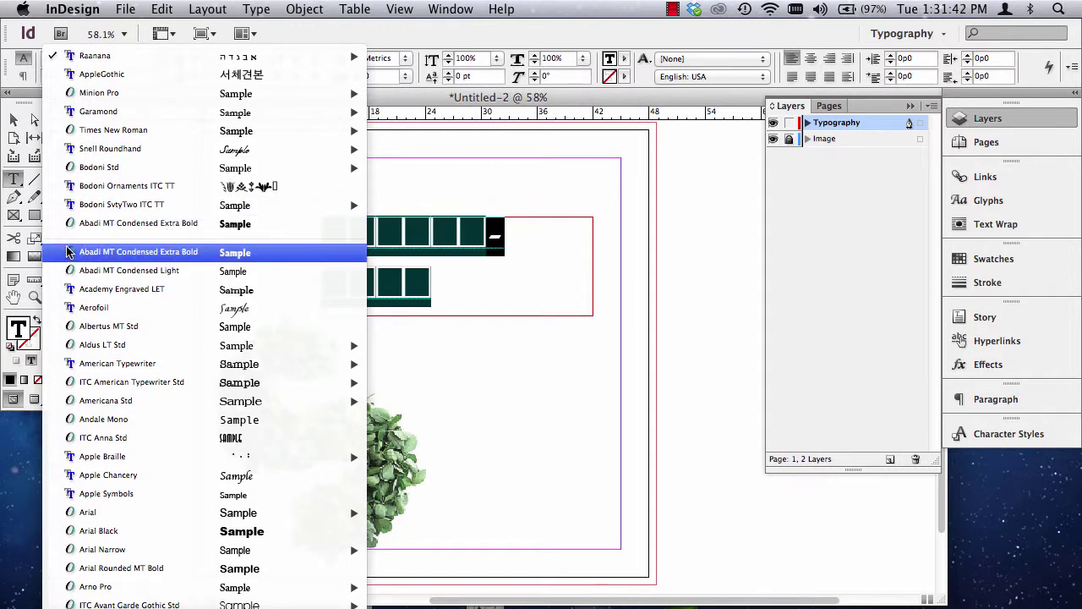
pyautogui.click(122, 253)
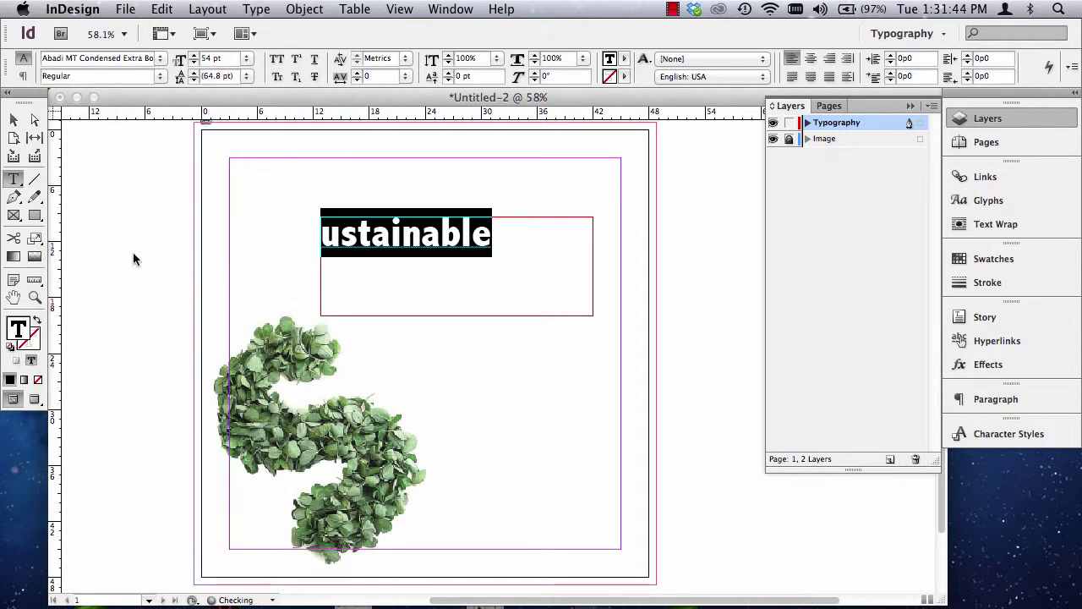
# Preview fonts from Abadi MT Condensed Light onward and set ustainable in Blackmoor LET.
pyautogui.tripleClick(116, 59)
pyautogui.press('Down')
pyautogui.press('Down')
pyautogui.press('Down')
pyautogui.press('Down')
pyautogui.press('Down')
pyautogui.press('Down')
pyautogui.press('Down')
pyautogui.press('Down')
pyautogui.press('Down')
pyautogui.press('Down')
pyautogui.press('Up')
pyautogui.press('Down')
pyautogui.press('Down')
pyautogui.press('Down')
pyautogui.press('Down')
pyautogui.press('Down')
pyautogui.press('Down')
pyautogui.press('Down')
pyautogui.press('Down')
pyautogui.press('Down')
pyautogui.press('Down')
pyautogui.press('Down')
pyautogui.press('Down')
pyautogui.press('Down')
pyautogui.press('Down')
pyautogui.press('Down')
pyautogui.press('Down')
pyautogui.press('Down')
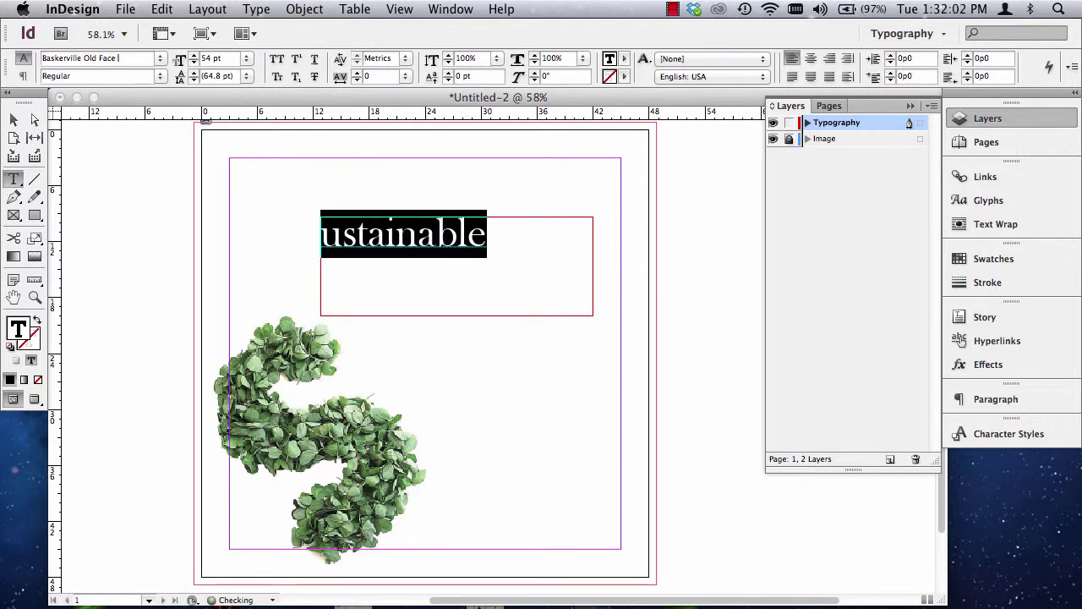
pyautogui.press('Down')
pyautogui.press('Down')
pyautogui.press('Down')
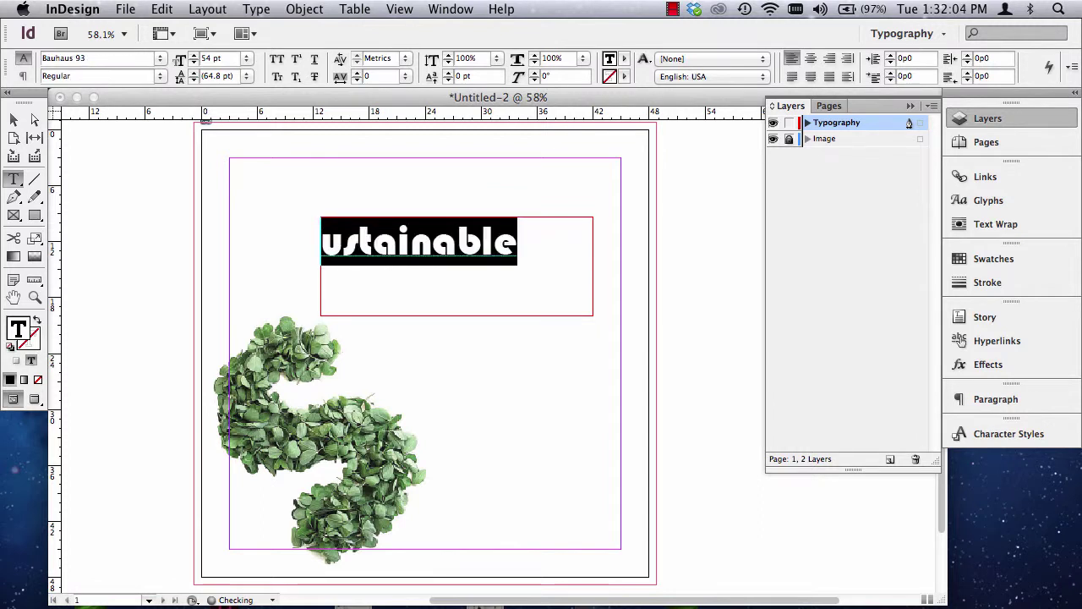
pyautogui.press('Down')
pyautogui.press('Down')
pyautogui.press('Down')
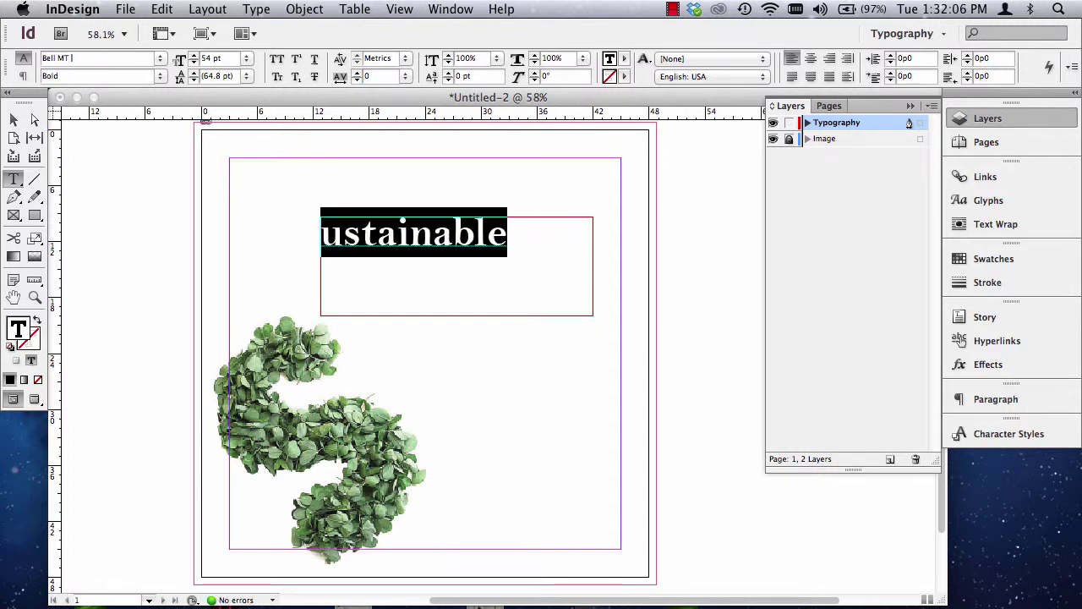
pyautogui.press('Down')
pyautogui.press('Down')
pyautogui.press('Down')
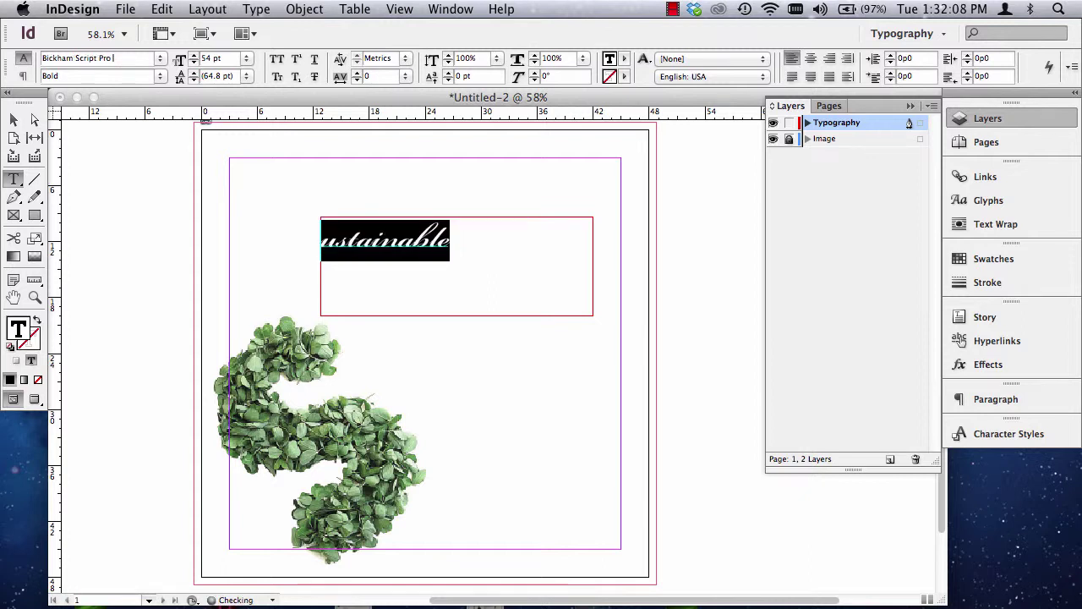
pyautogui.press('Down')
pyautogui.press('Down')
pyautogui.press('Down')
pyautogui.press('Down')
pyautogui.press('Down')
pyautogui.press('Down')
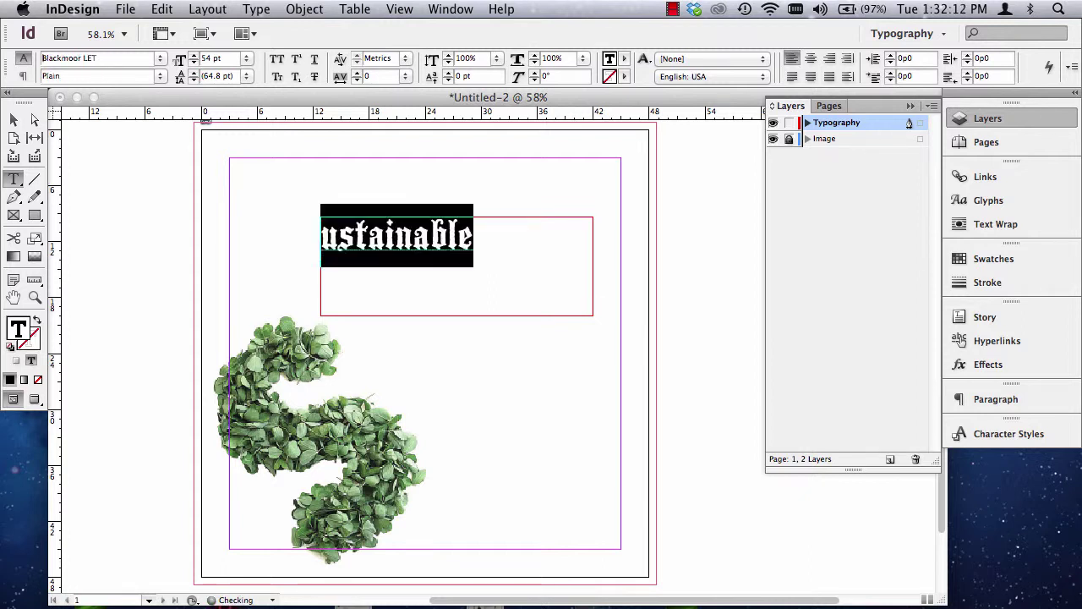
# Enlarge the ustainable text frame down and right past the margin, then reselect the word.
pyautogui.click(14, 120)
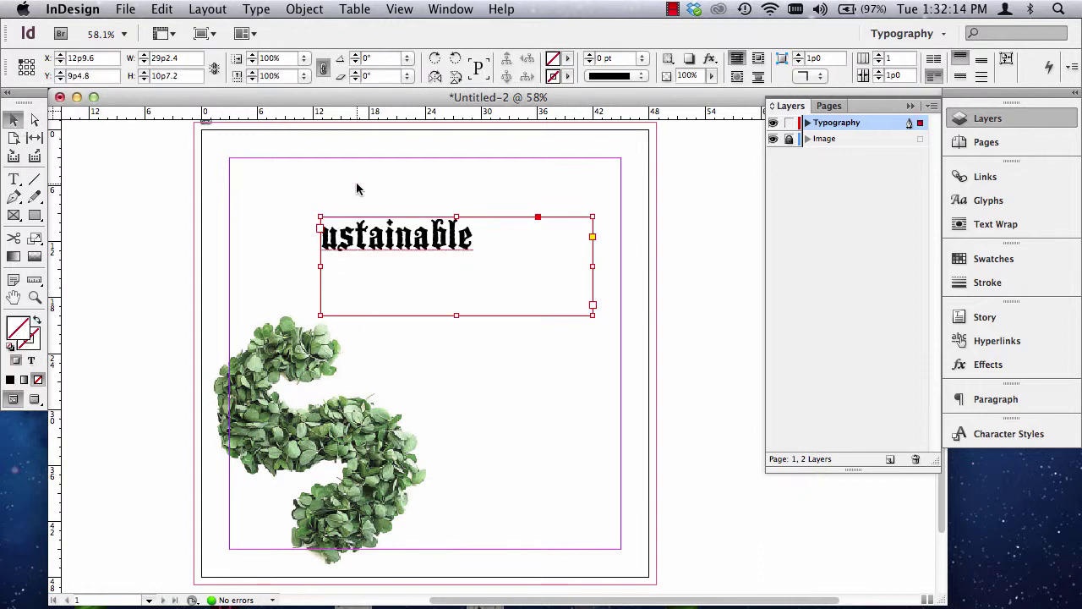
pyautogui.moveTo(593, 305); pyautogui.dragTo(732, 366)
pyautogui.click(14, 179)
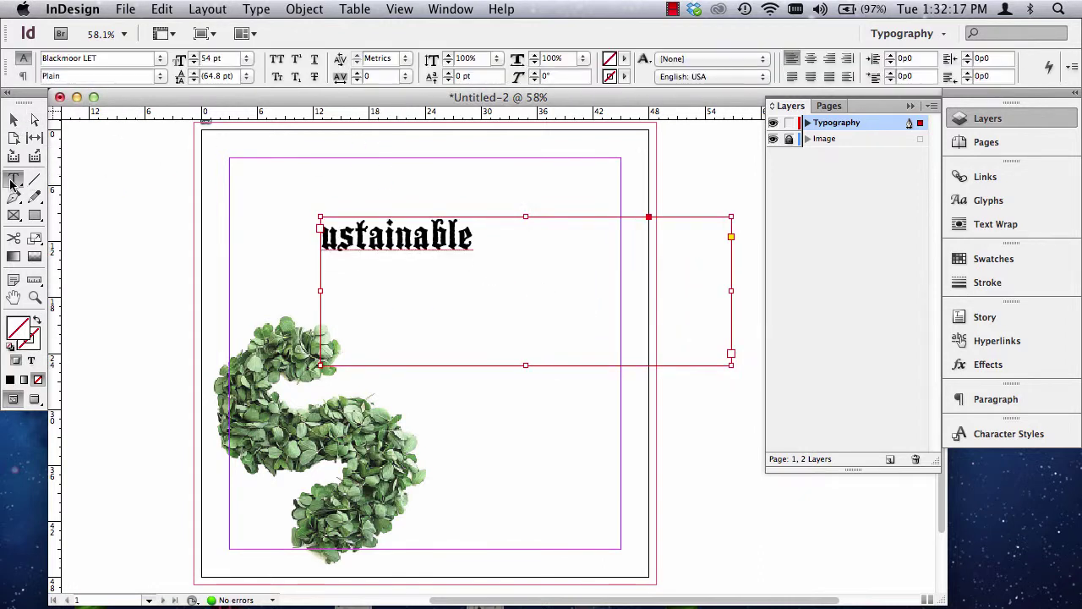
pyautogui.doubleClick(419, 240)
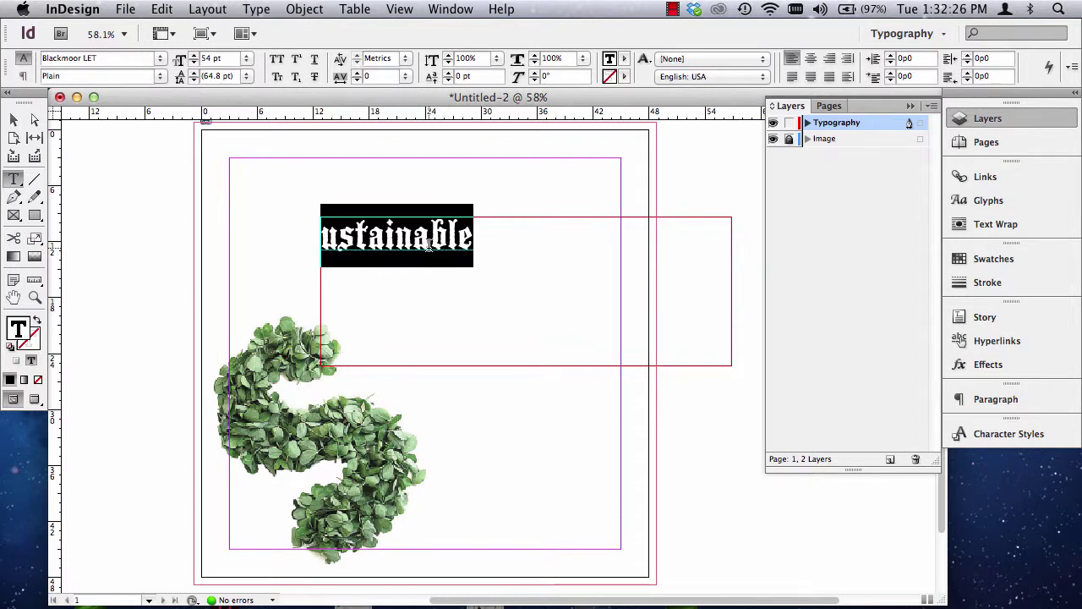
pyautogui.click(430, 243)
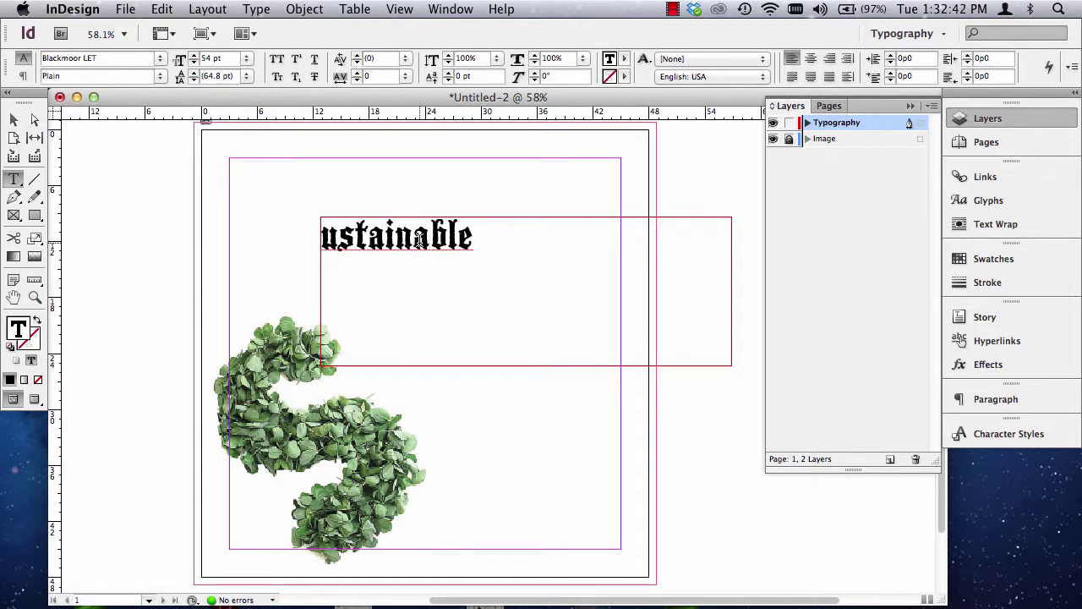
pyautogui.doubleClick(406, 249)
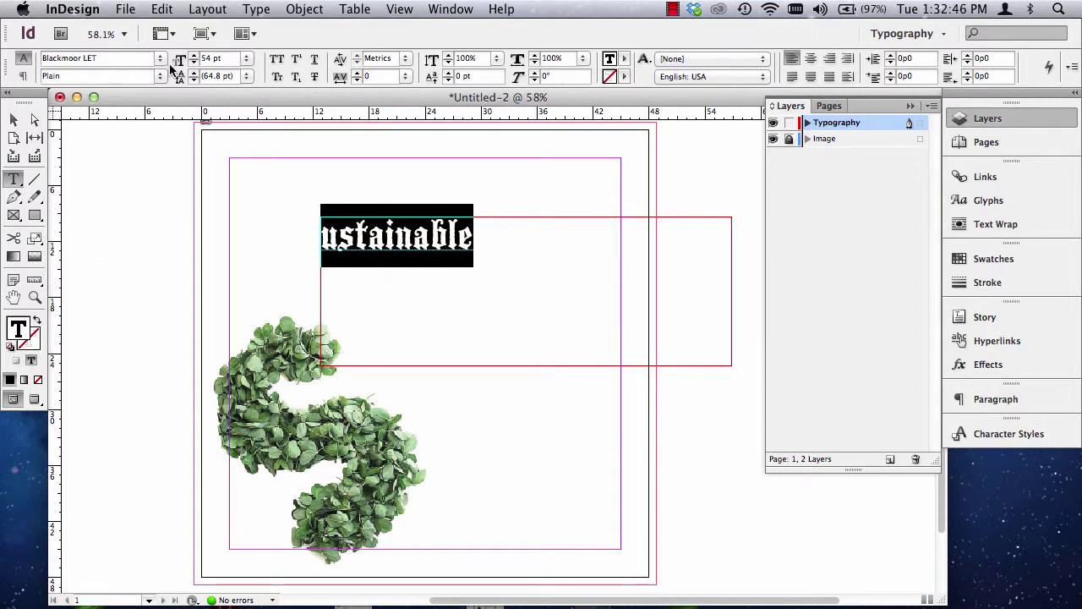
# Replace Blackmoor LET with Bodoni and preview fonts through Century Gothic Bold.
pyautogui.click(61, 59)
pyautogui.moveTo(96, 54); pyautogui.dragTo(4, 53)
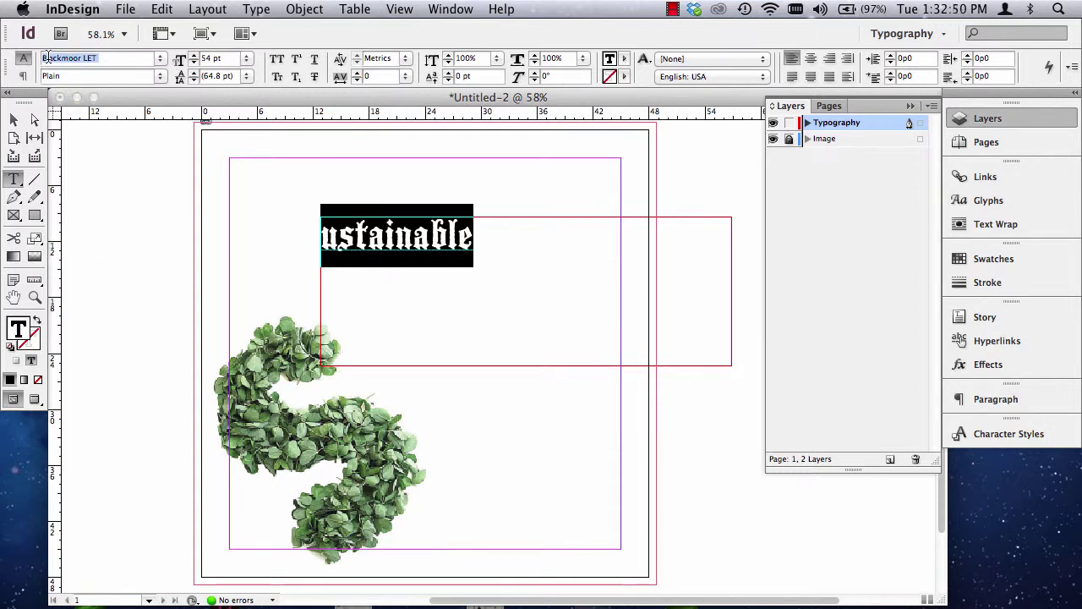
pyautogui.write('Bodoni Std')
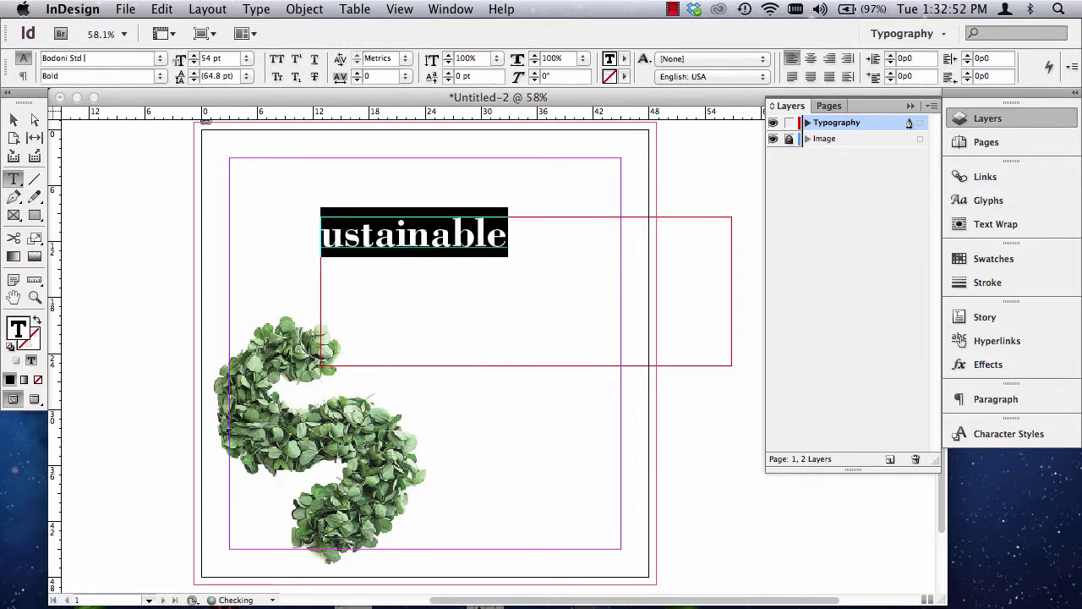
pyautogui.write('v')
pyautogui.press('Down')
pyautogui.press('Down')
pyautogui.press('Down')
pyautogui.press('Down')
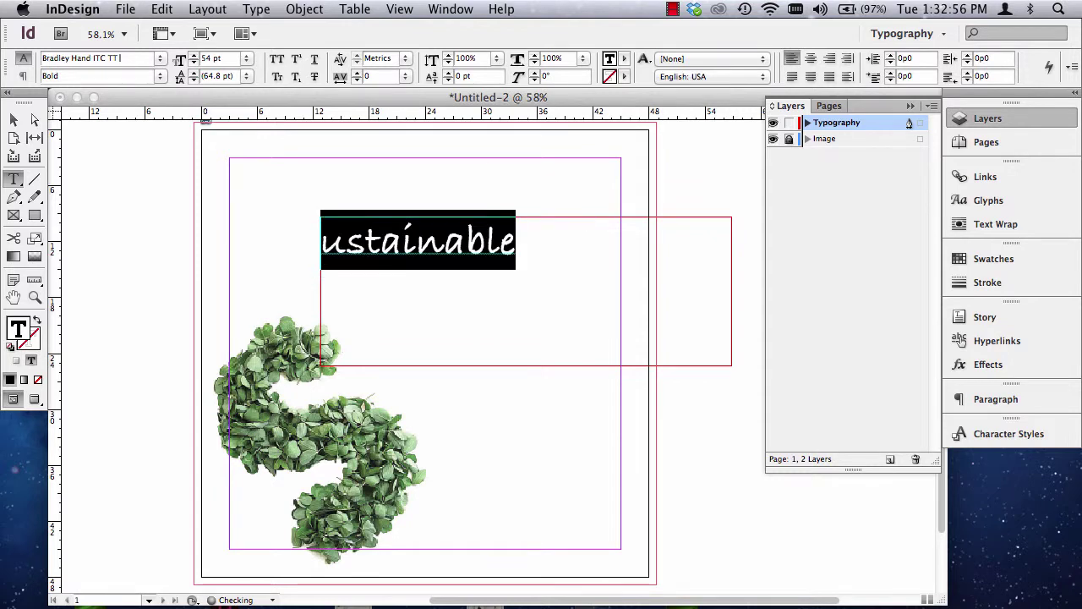
pyautogui.press('Down')
pyautogui.press('Down')
pyautogui.press('Down')
pyautogui.press('Down')
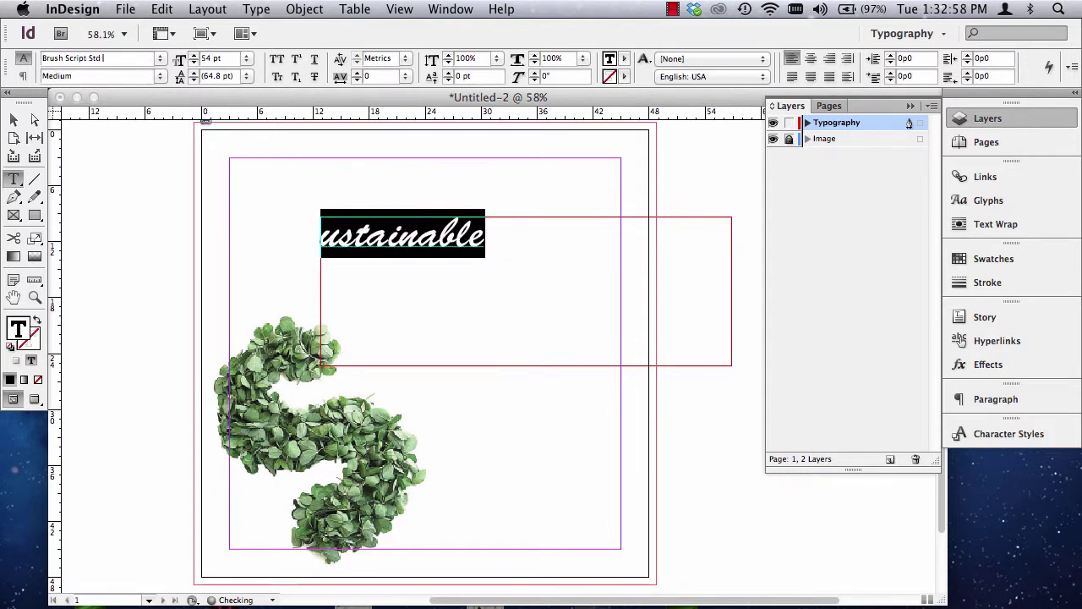
pyautogui.press('Down')
pyautogui.press('Down')
pyautogui.press('Down')
pyautogui.press('Down')
pyautogui.press('Down')
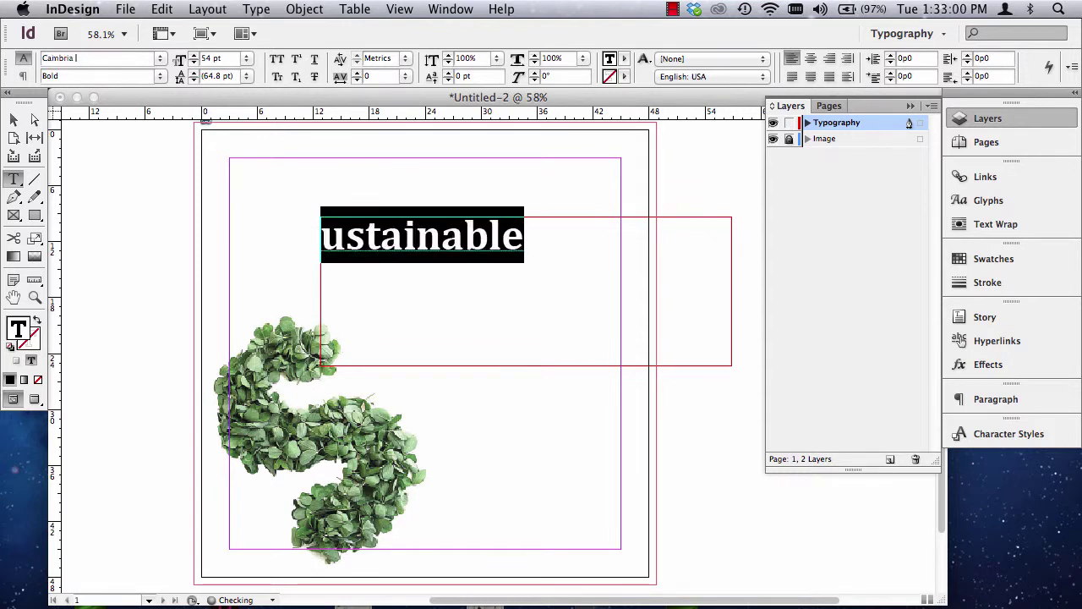
pyautogui.press('Down')
pyautogui.press('Down')
pyautogui.press('Down')
pyautogui.press('Down')
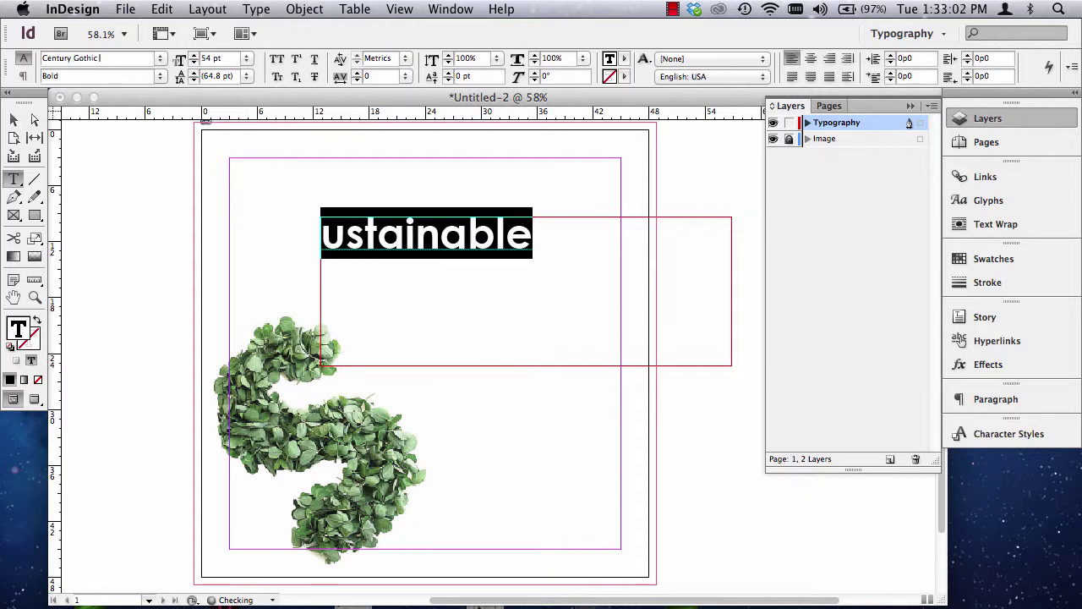
# Keep previewing fonts past Chalkduster and ITC Garamond Std, stopping on Harrington Regular.
pyautogui.press('Down')
pyautogui.press('Down')
pyautogui.press('Down')
pyautogui.press('Down')
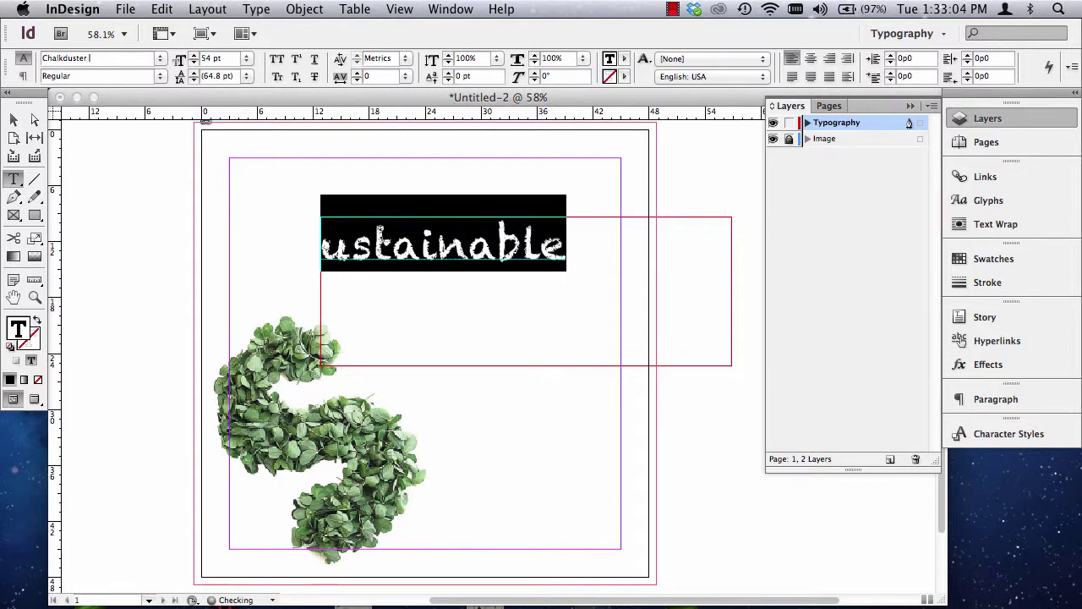
pyautogui.press('Down')
pyautogui.press('Down')
pyautogui.press('Down')
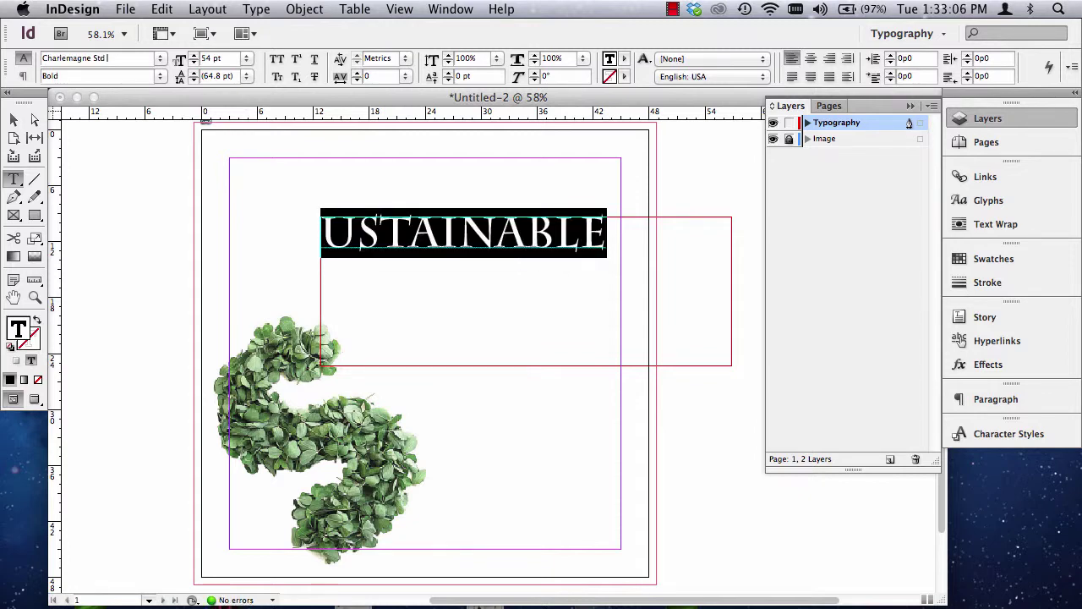
pyautogui.press('Down')
pyautogui.press('Down')
pyautogui.press('Down')
pyautogui.press('Down')
pyautogui.press('Down')
pyautogui.press('Down')
pyautogui.press('Down')
pyautogui.press('Down')
pyautogui.press('Down')
pyautogui.press('Down')
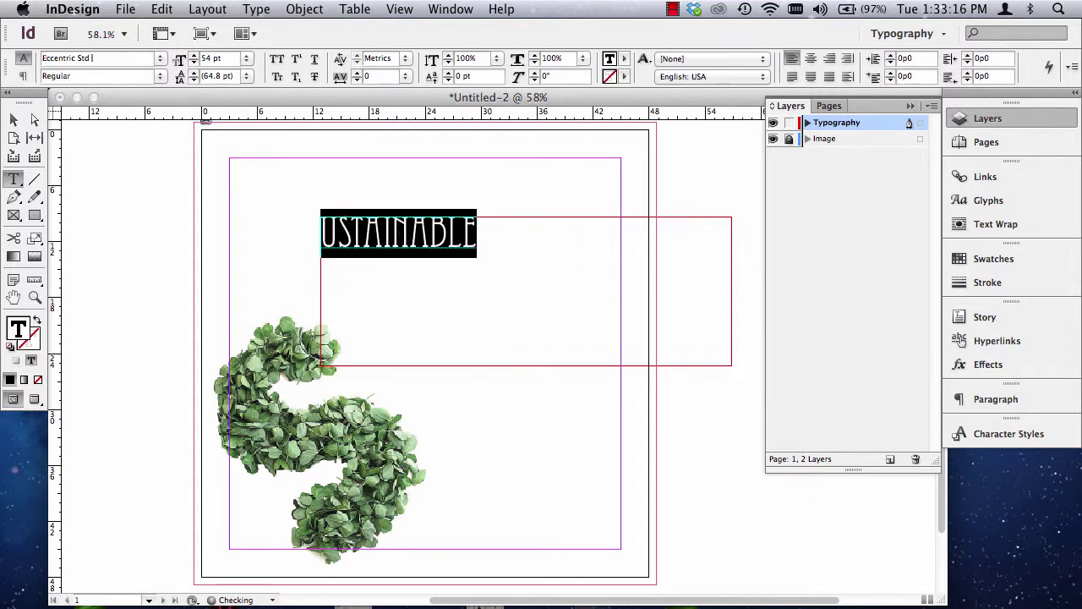
pyautogui.press('Down')
pyautogui.press('Down')
pyautogui.press('Down')
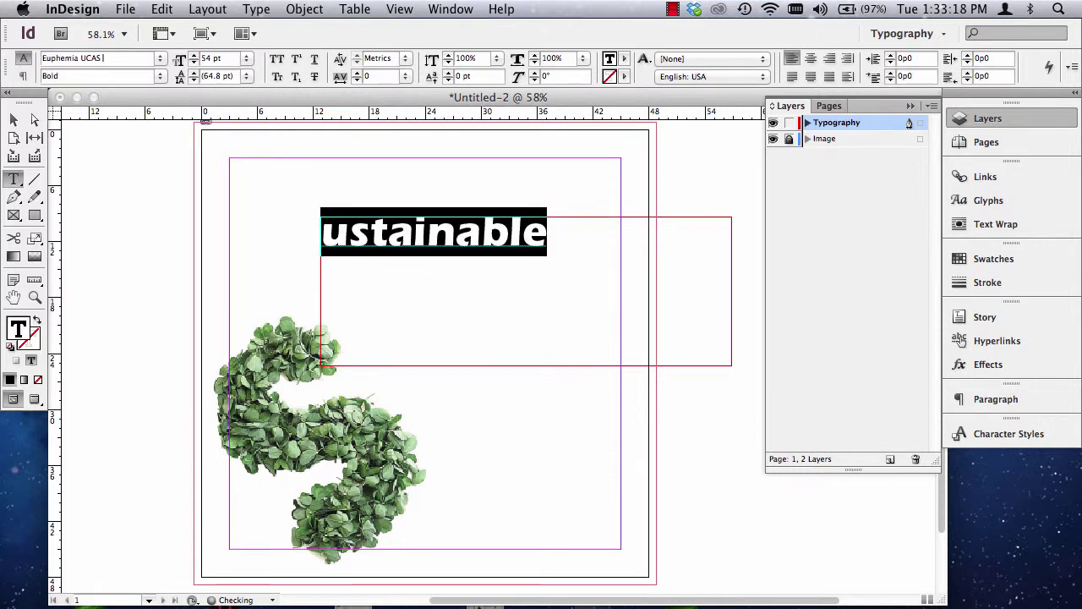
pyautogui.press('Down')
pyautogui.press('Down')
pyautogui.press('Down')
pyautogui.press('Down')
pyautogui.press('Down')
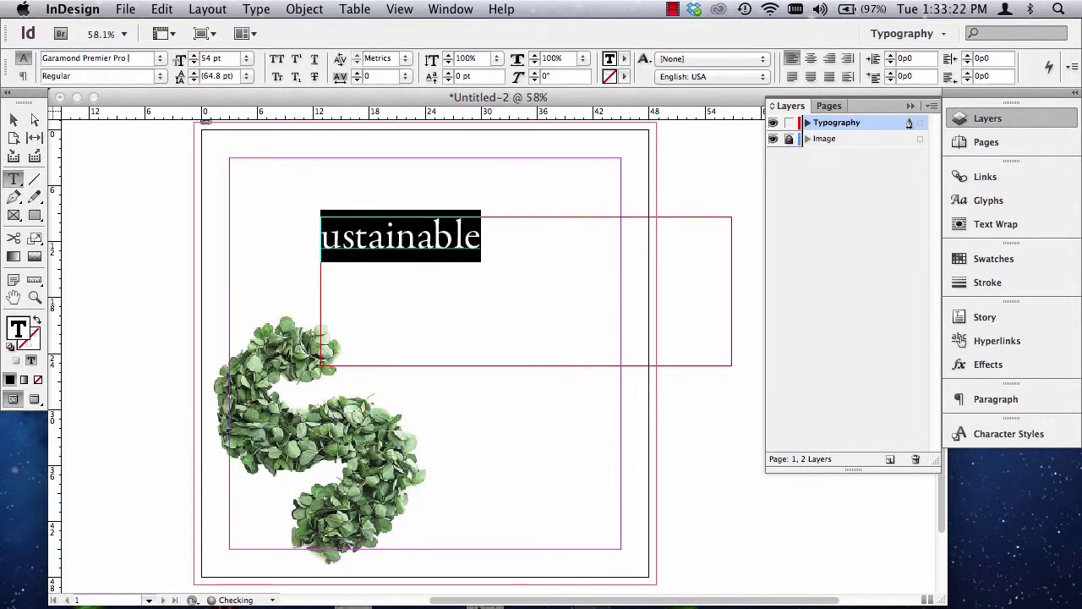
pyautogui.press('Down')
pyautogui.press('Down')
pyautogui.press('Down')
pyautogui.press('Down')
pyautogui.press('Down')
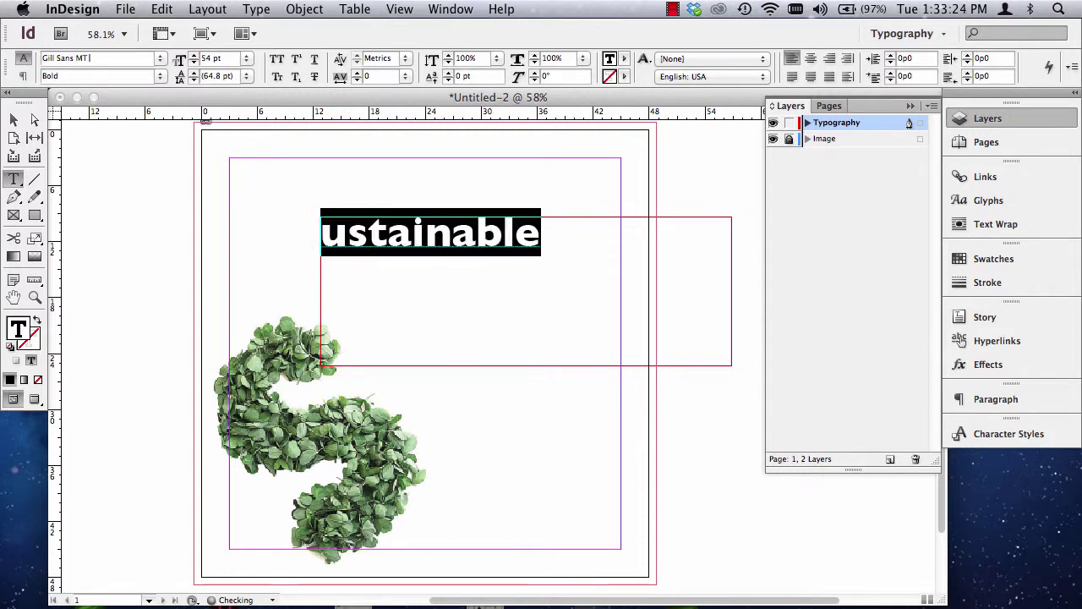
pyautogui.press('Down')
pyautogui.press('Down')
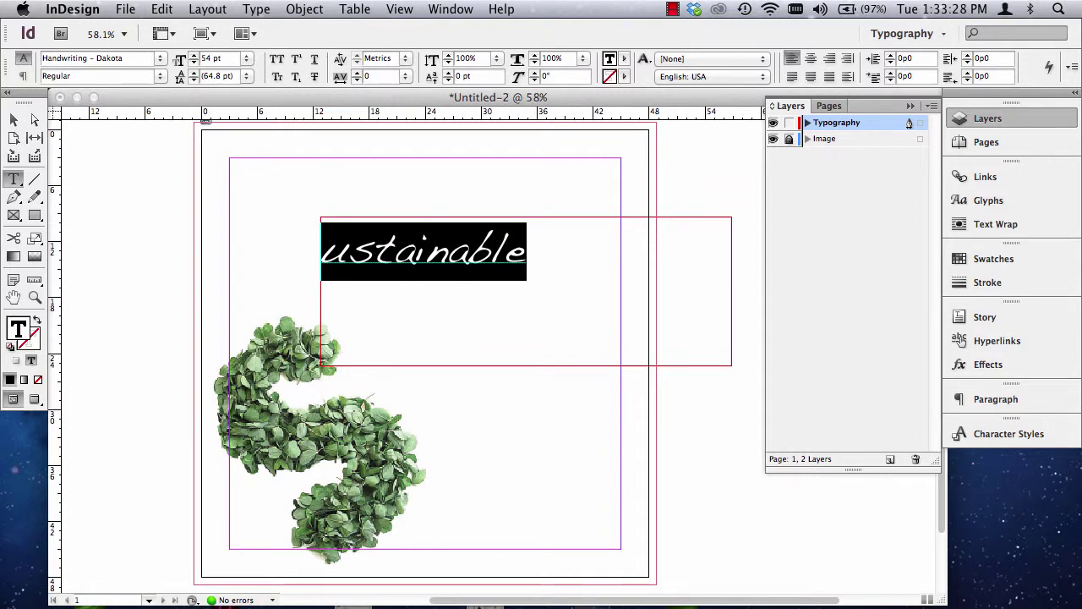
pyautogui.press('Down')
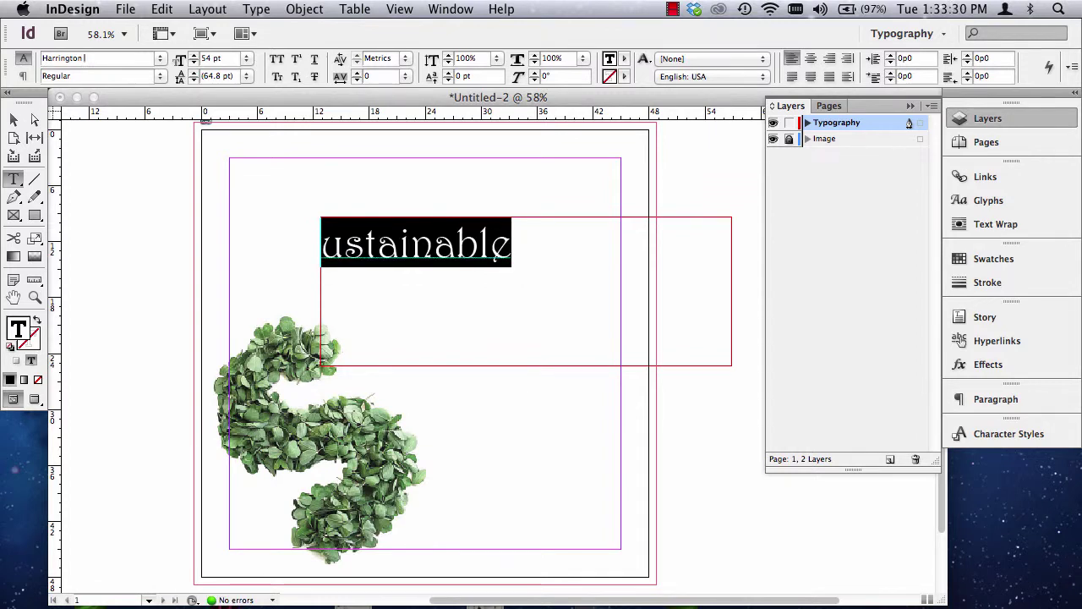
# Preview fonts on the word from Hobo Std Medium through Mshtakan Bold.
pyautogui.write('e')
pyautogui.write('LT Std')
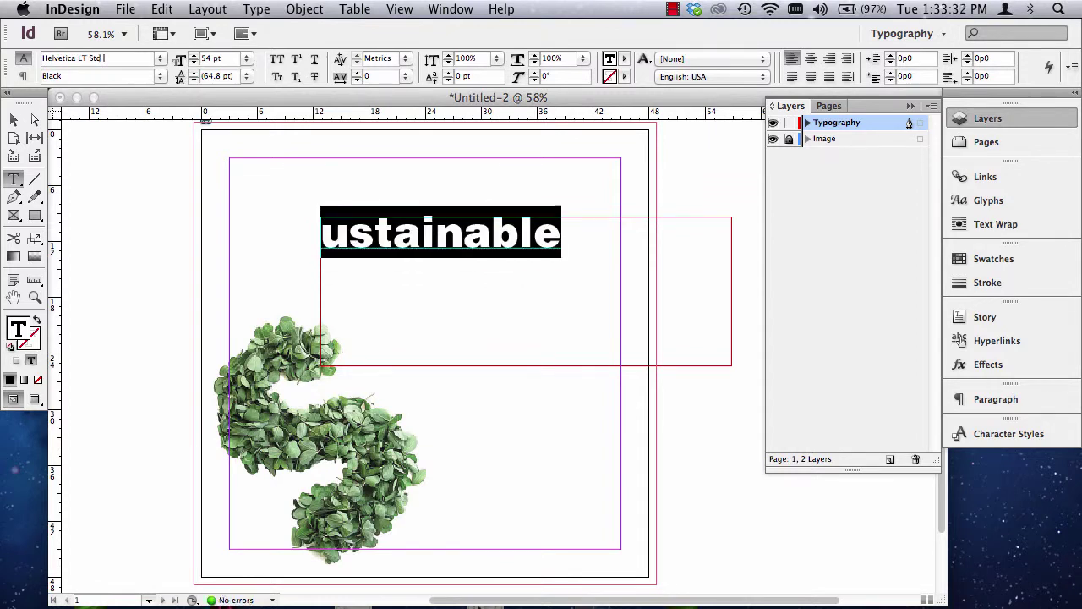
pyautogui.press('Down')
pyautogui.press('Down')
pyautogui.press('Down')
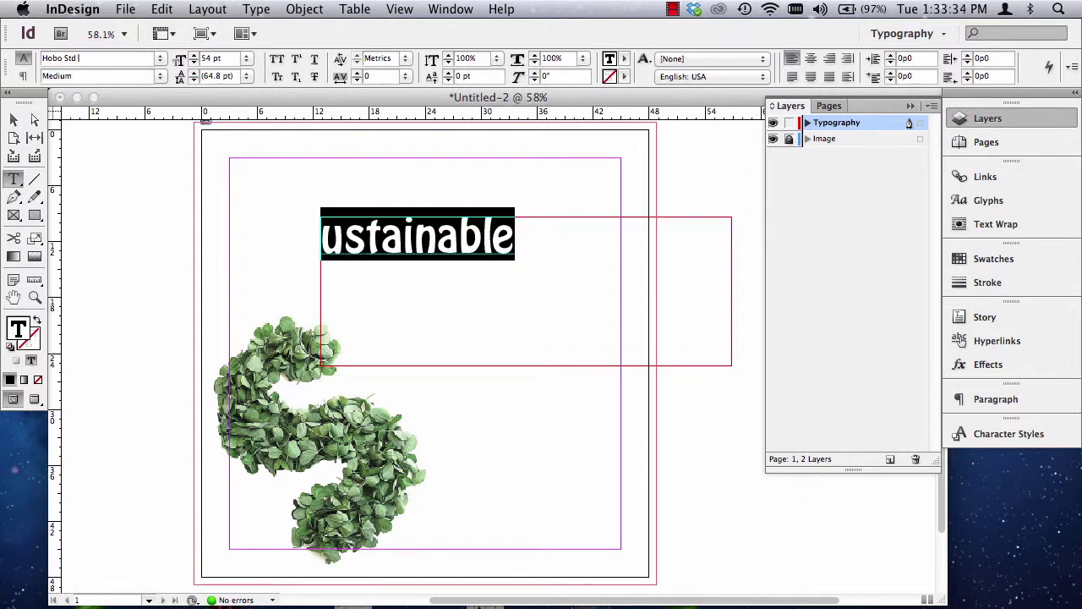
pyautogui.press('Down')
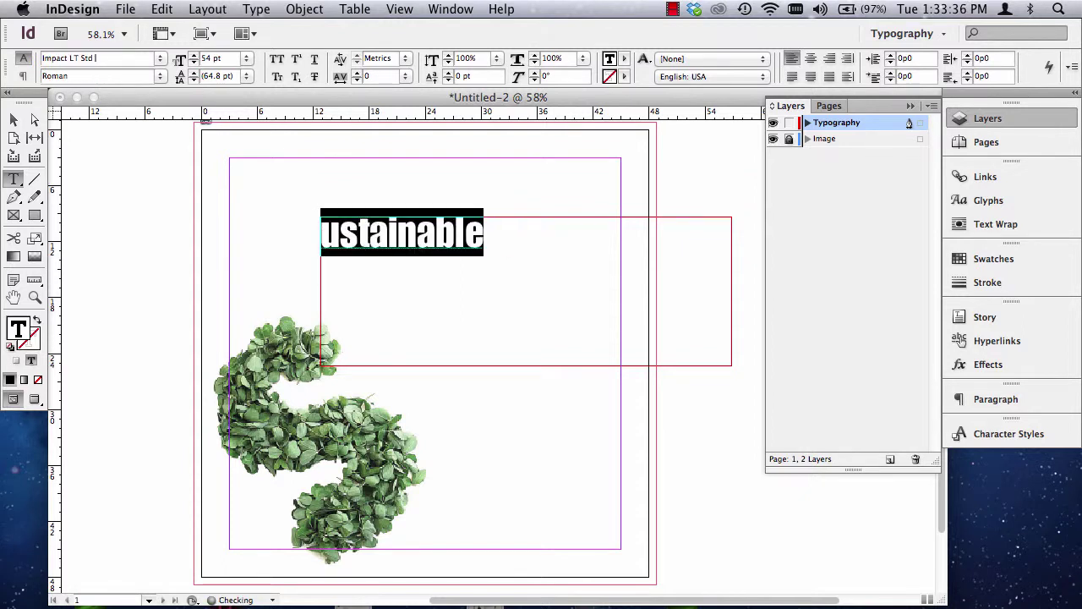
pyautogui.press('Down')
pyautogui.press('Down')
pyautogui.press('Down')
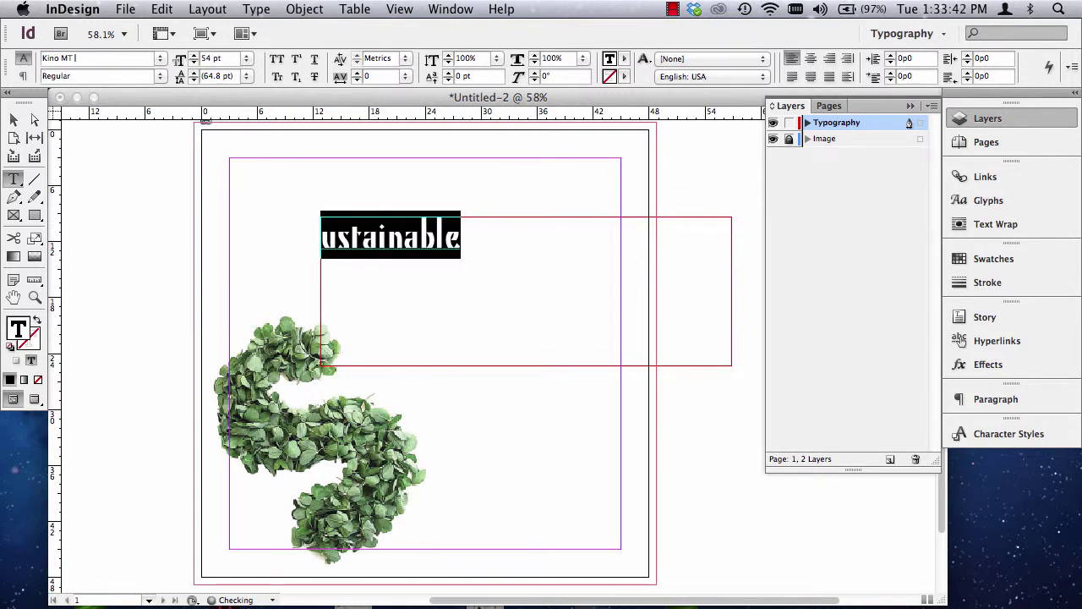
pyautogui.press('Down')
pyautogui.press('Down')
pyautogui.press('Down')
pyautogui.press('Down')
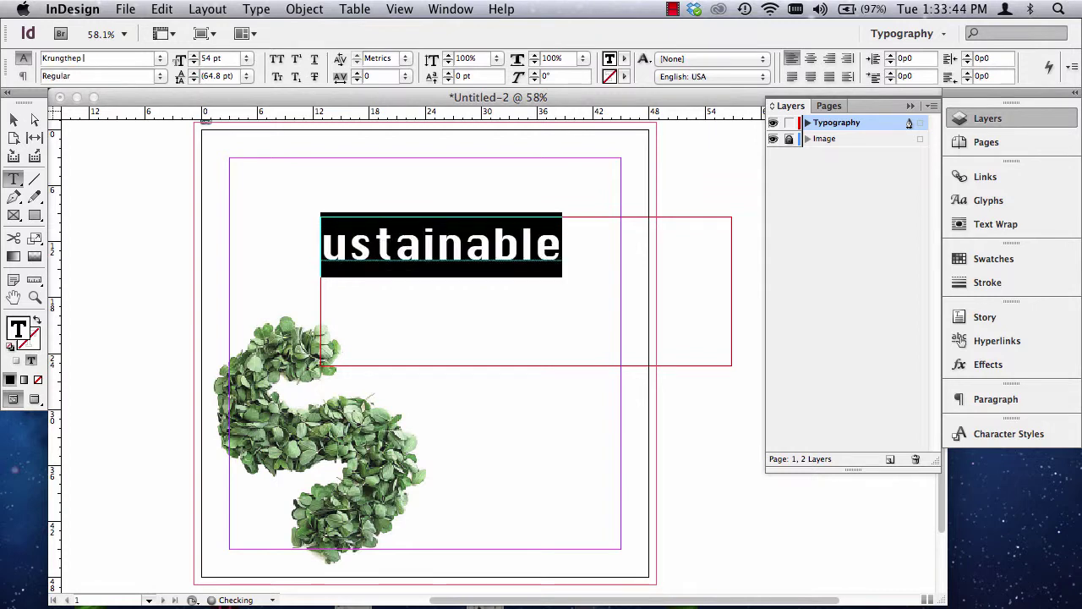
pyautogui.press('Down')
pyautogui.press('Down')
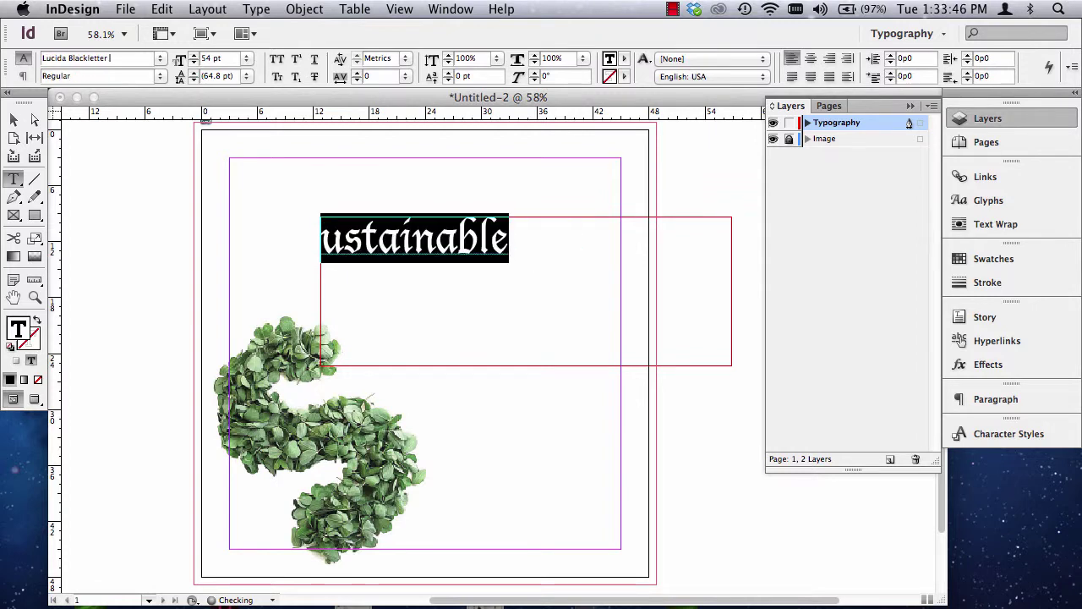
pyautogui.press('Down')
pyautogui.press('Down')
pyautogui.press('Down')
pyautogui.press('Down')
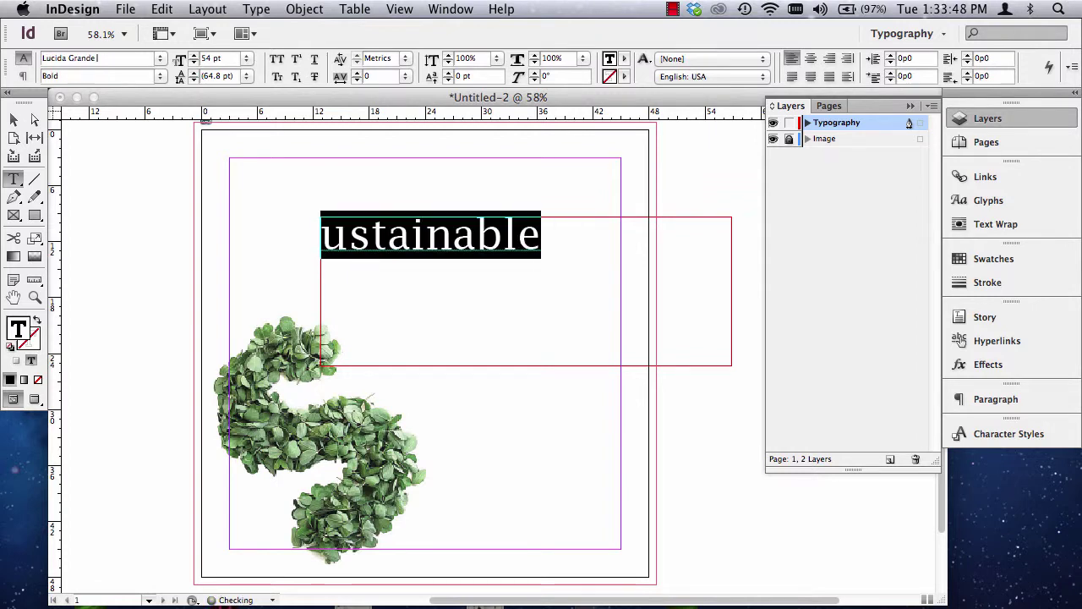
pyautogui.press('Down')
pyautogui.press('Down')
pyautogui.press('Down')
pyautogui.press('Down')
pyautogui.press('Down')
pyautogui.press('Down')
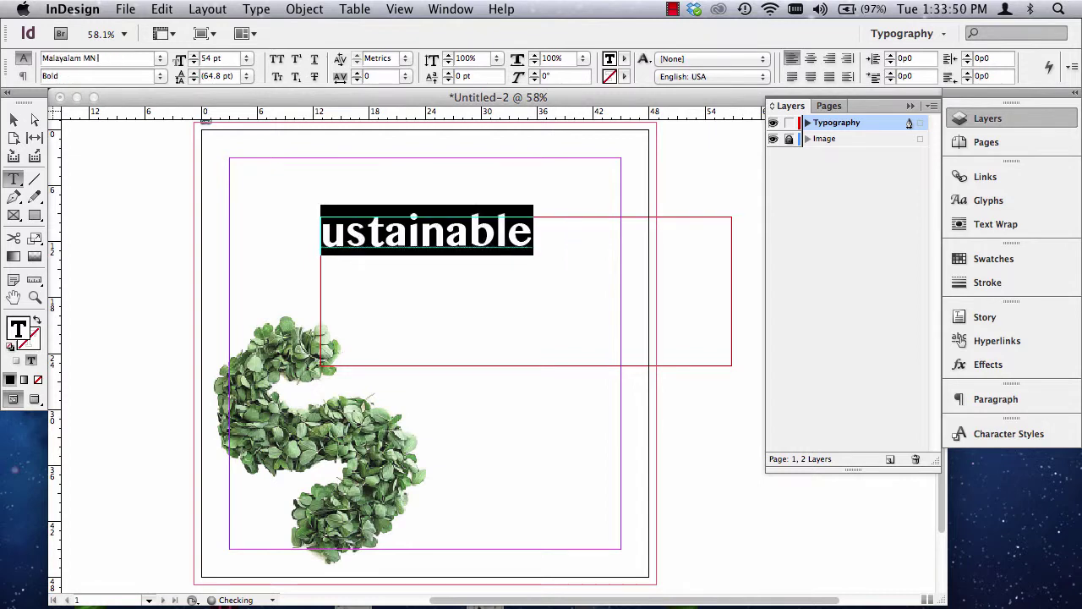
pyautogui.press('Down')
pyautogui.press('Down')
pyautogui.press('Down')
pyautogui.press('Down')
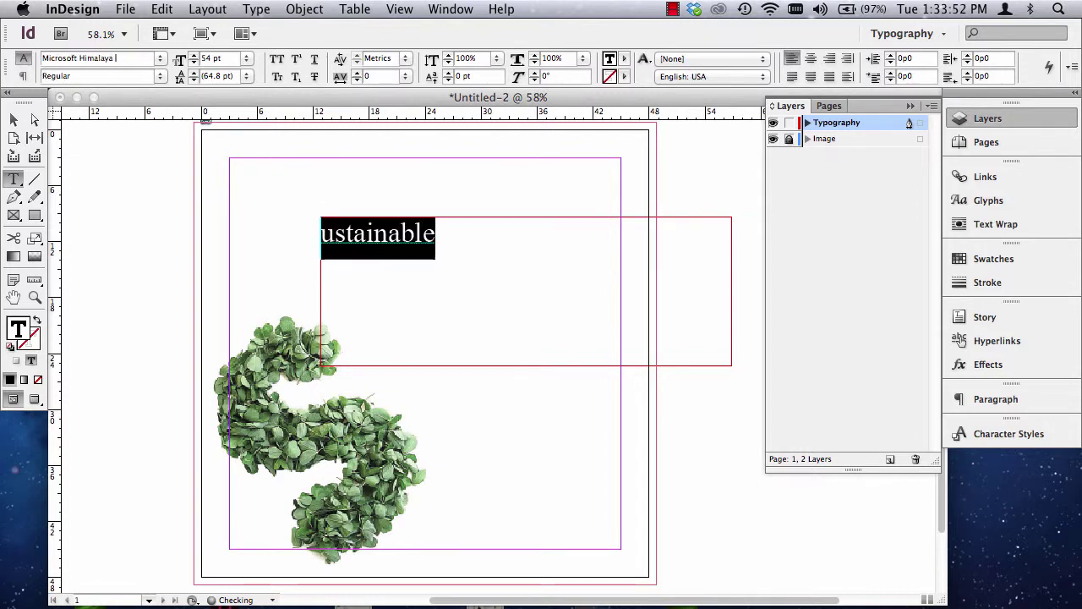
pyautogui.press('Down')
pyautogui.press('Down')
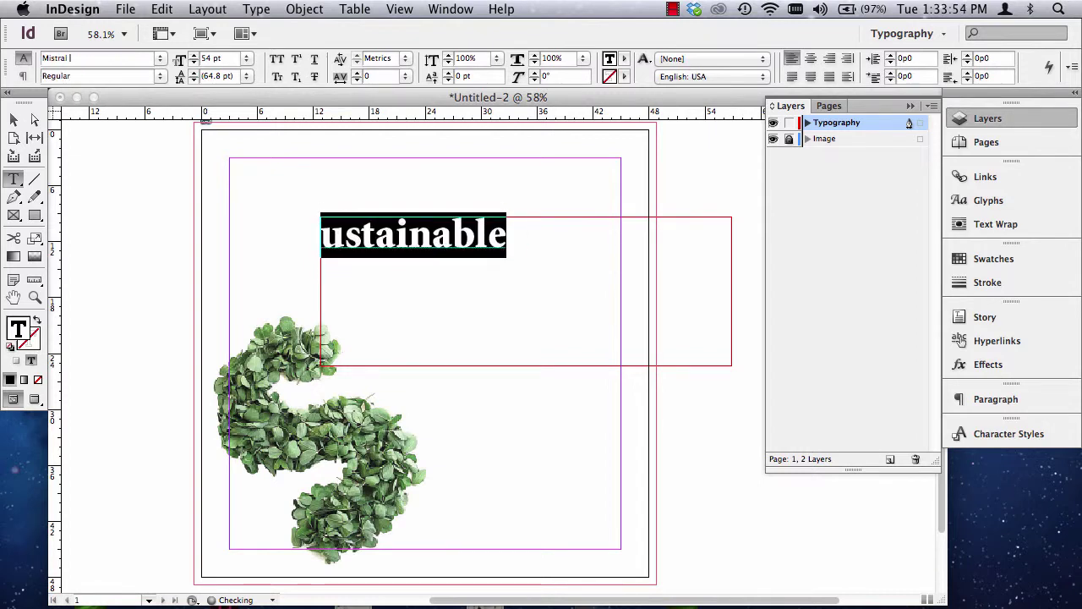
pyautogui.press('Down')
pyautogui.press('Down')
pyautogui.press('Down')
pyautogui.press('Down')
pyautogui.press('Down')
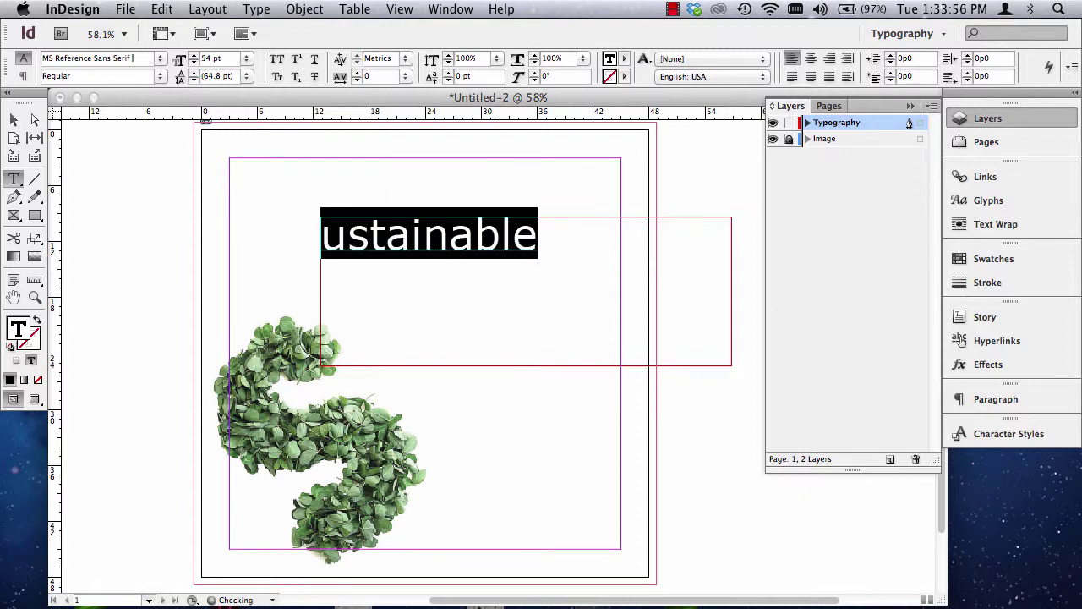
# Continue past Myriad Pro, OCR A Std and Optima, settling on Penumbra Flare Std Bold.
pyautogui.press('Down')
pyautogui.press('Down')
pyautogui.press('Down')
pyautogui.press('Down')
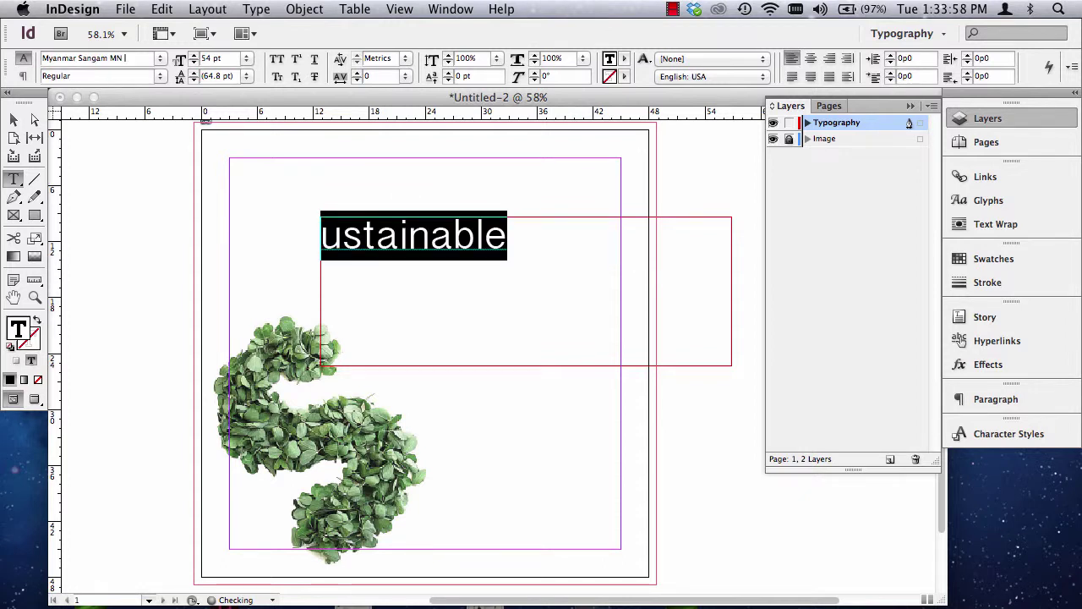
pyautogui.press('Down')
pyautogui.press('Down')
pyautogui.press('Down')
pyautogui.press('Down')
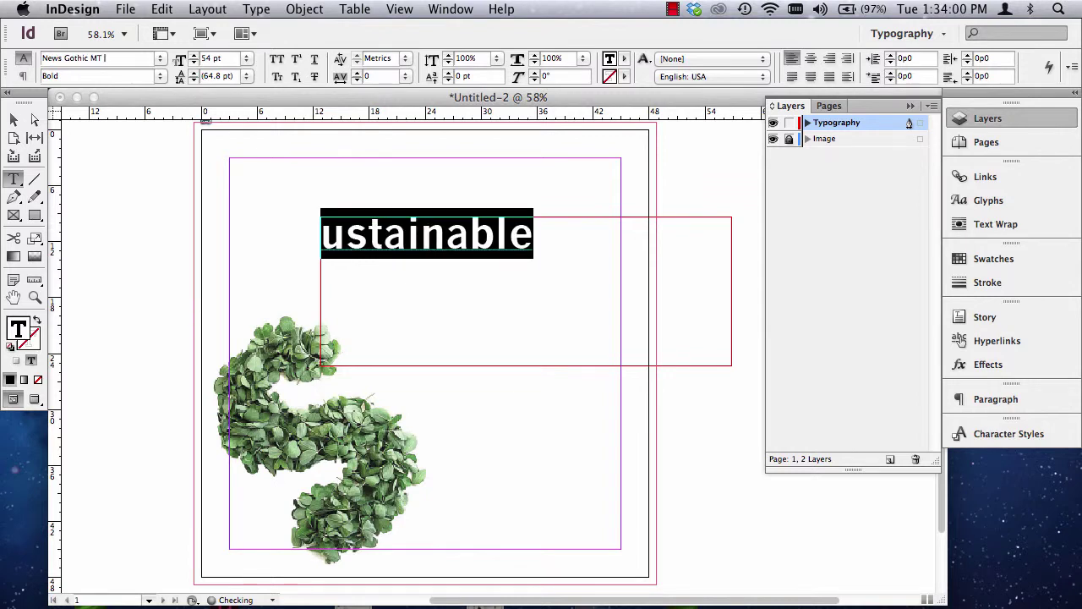
pyautogui.press('Down')
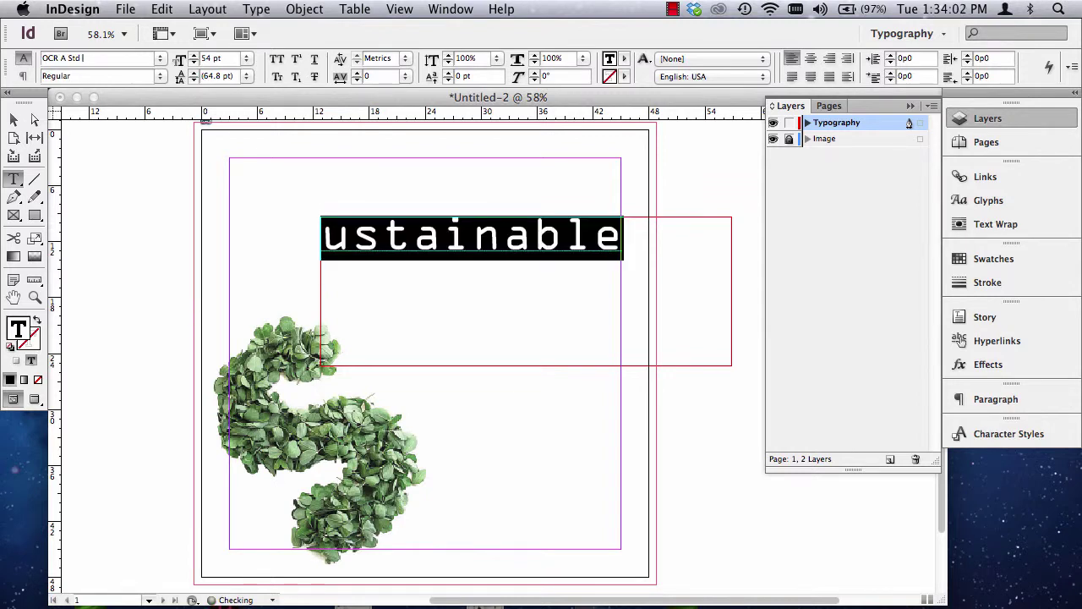
pyautogui.press('Down')
pyautogui.press('Down')
pyautogui.press('Down')
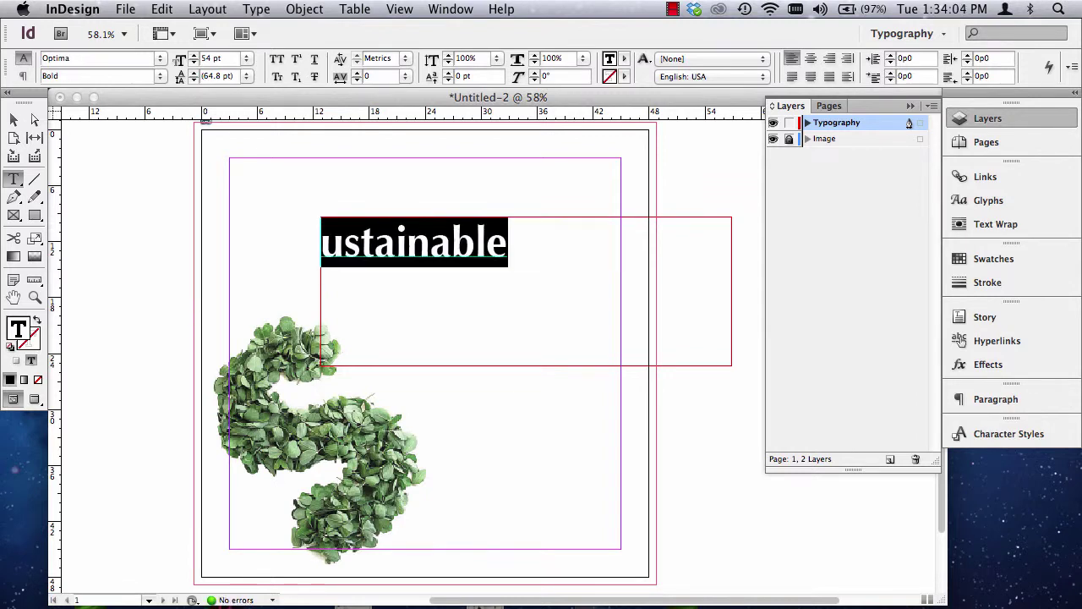
pyautogui.press('Down')
pyautogui.press('Down')
pyautogui.press('Down')
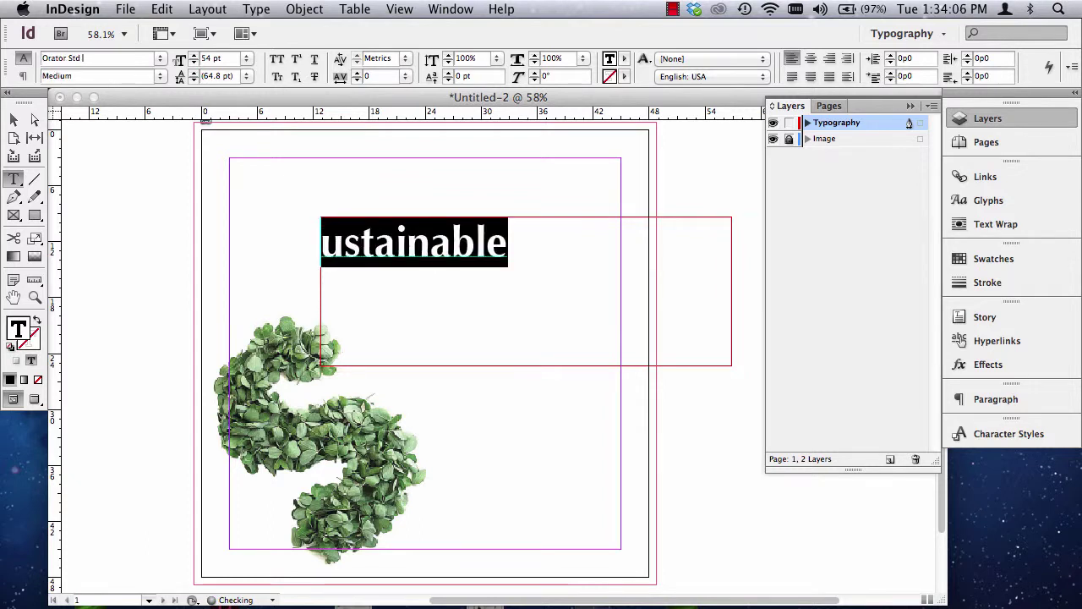
pyautogui.press('Down')
pyautogui.press('Down')
pyautogui.press('Down')
pyautogui.press('Down')
pyautogui.press('Down')
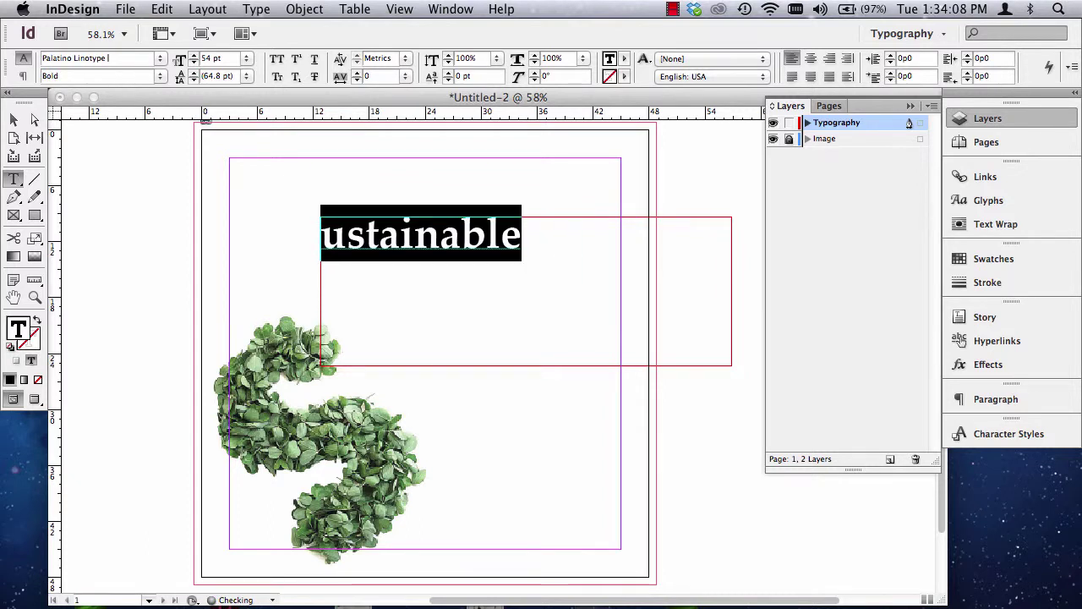
pyautogui.press('Down')
pyautogui.press('Down')
pyautogui.press('Down')
pyautogui.press('Down')
pyautogui.press('Down')
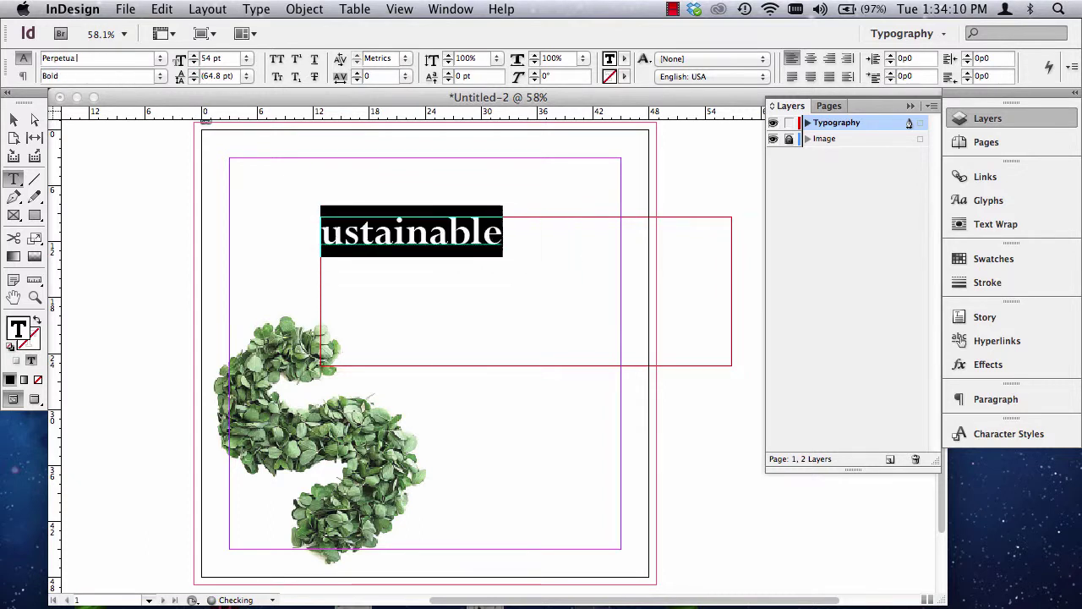
pyautogui.press('Up')
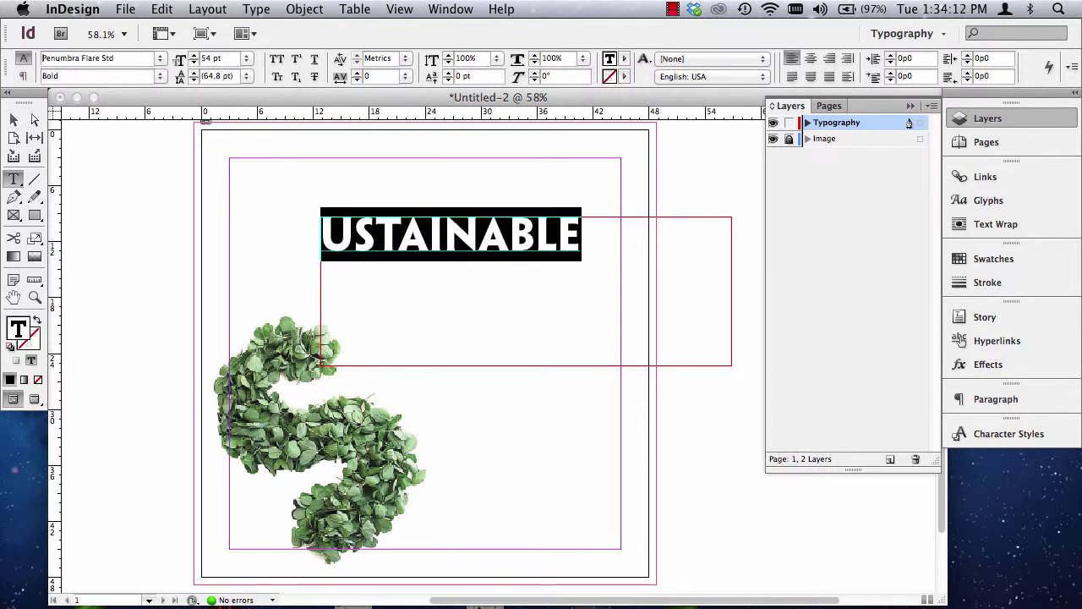
pyautogui.press('Down')
pyautogui.press('Up')
# Trim the USTAINABLE frame tightly around the word and rotate it about 34°.
pyautogui.click(10, 122)
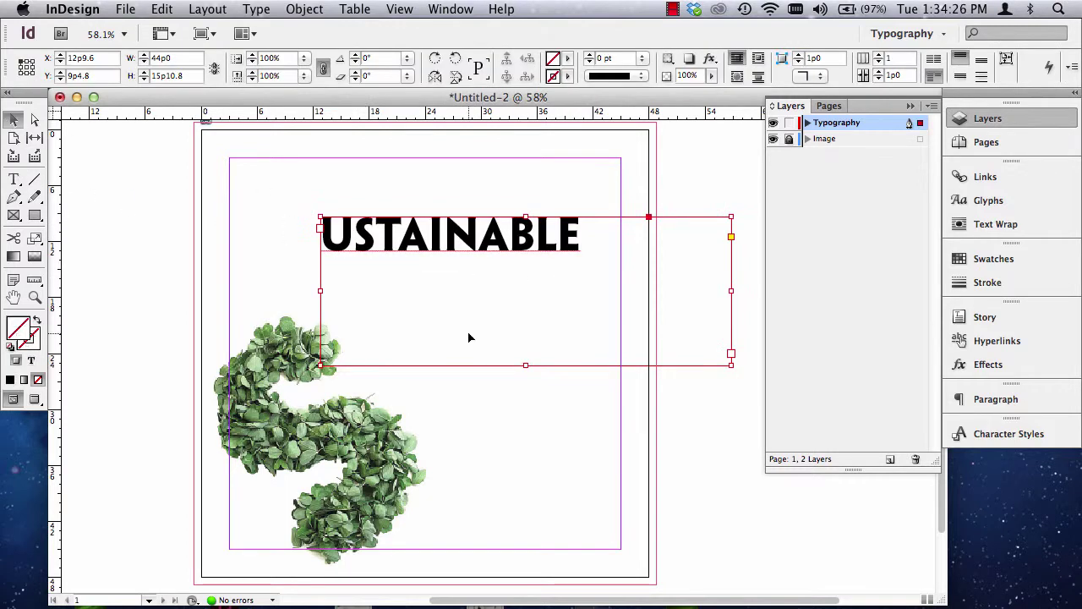
pyautogui.moveTo(732, 364); pyautogui.dragTo(583, 254)
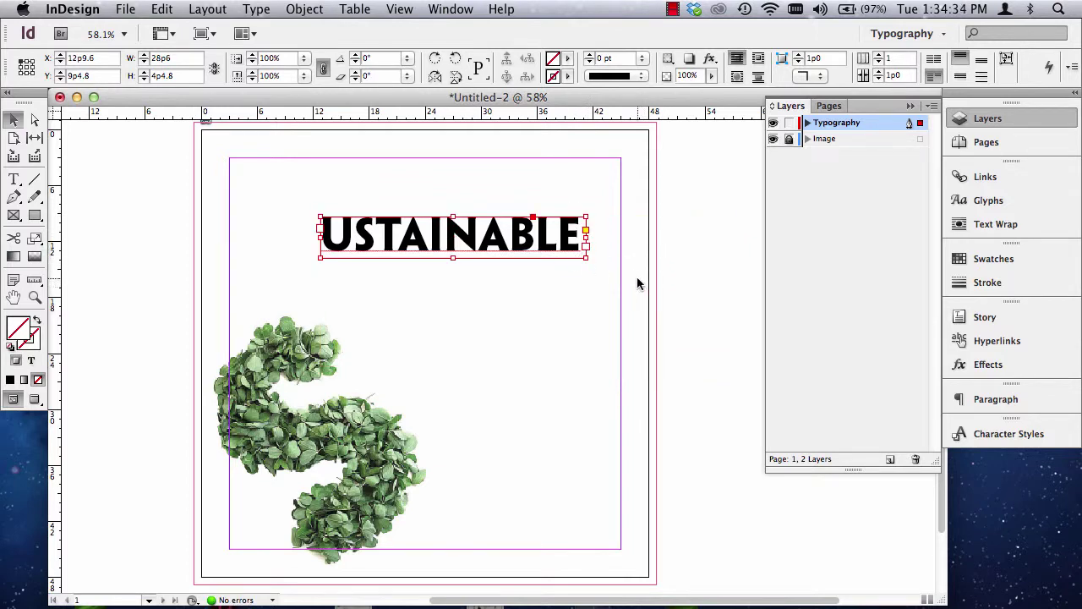
pyautogui.moveTo(585, 259); pyautogui.dragTo(599, 171)
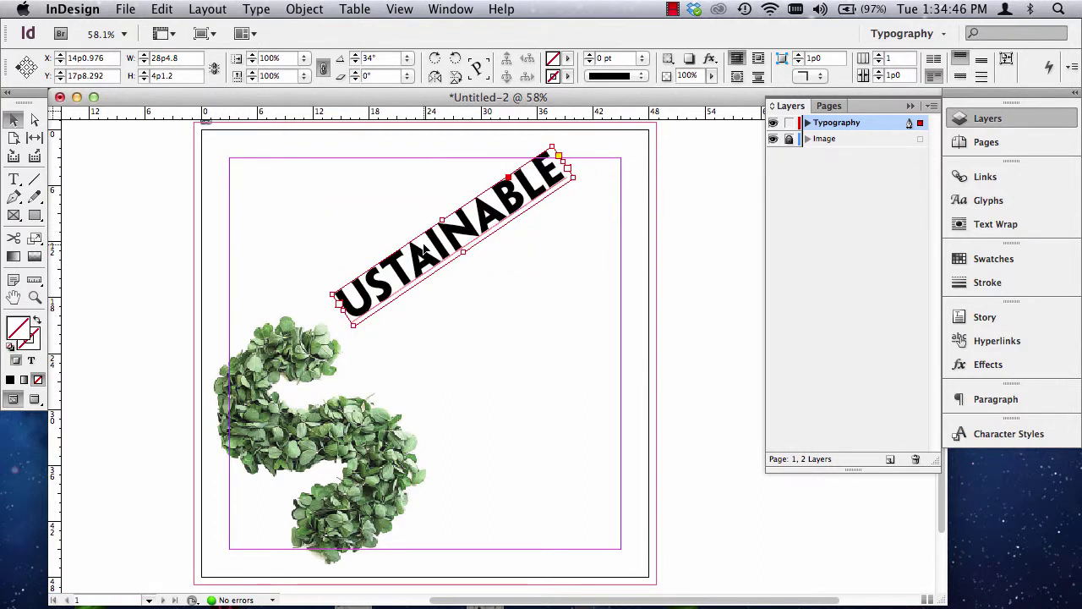
# Lower the USTAINABLE frame onto the top of the S and rotate it to 37.5°.
pyautogui.moveTo(420, 243); pyautogui.dragTo(431, 314)
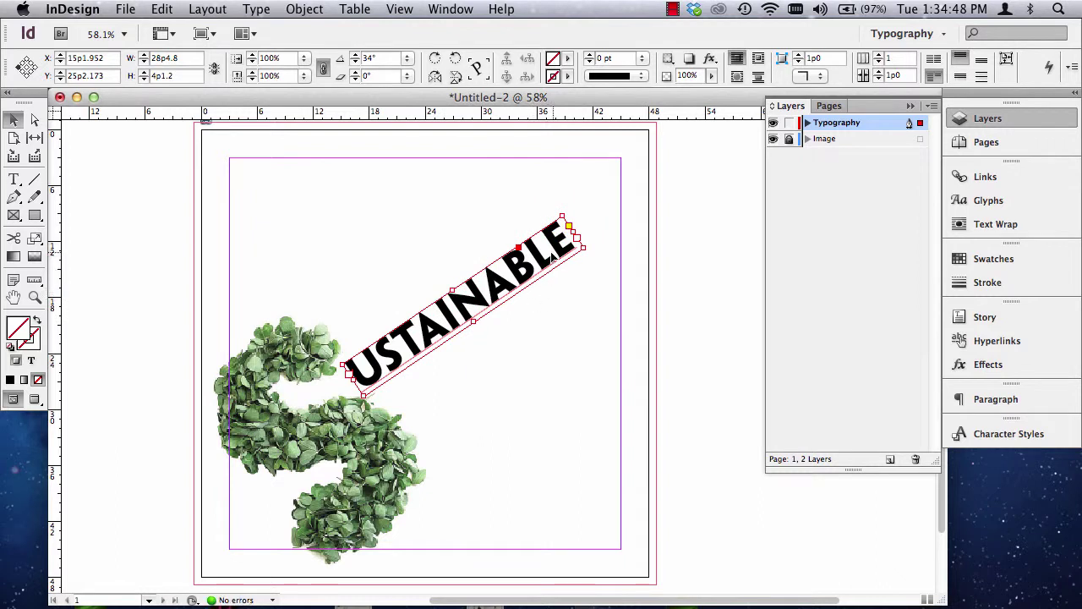
pyautogui.moveTo(590, 250); pyautogui.dragTo(589, 240)
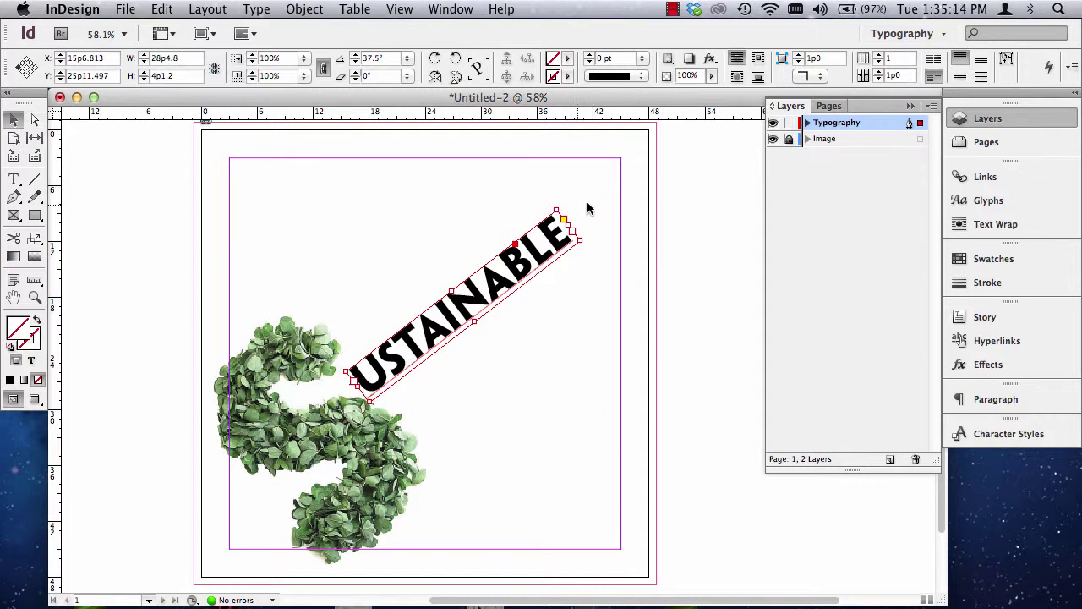
# Scale USTAINABLE up about 147% and reshape its frame into a long thin strip.
pyautogui.moveTo(556, 207); pyautogui.dragTo(465, 129)
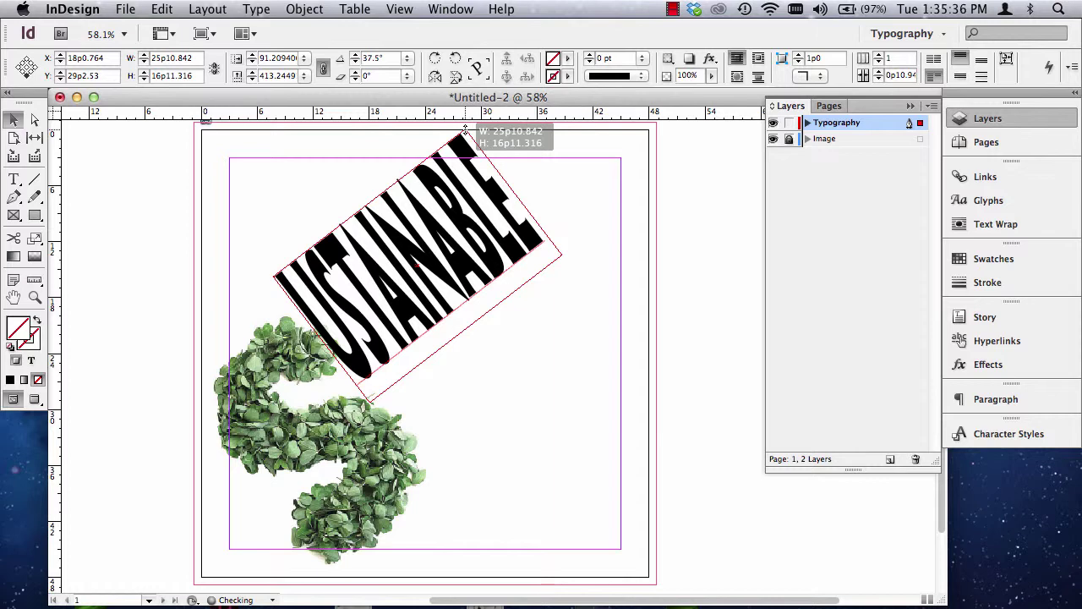
pyautogui.moveTo(465, 128); pyautogui.dragTo(564, 195)
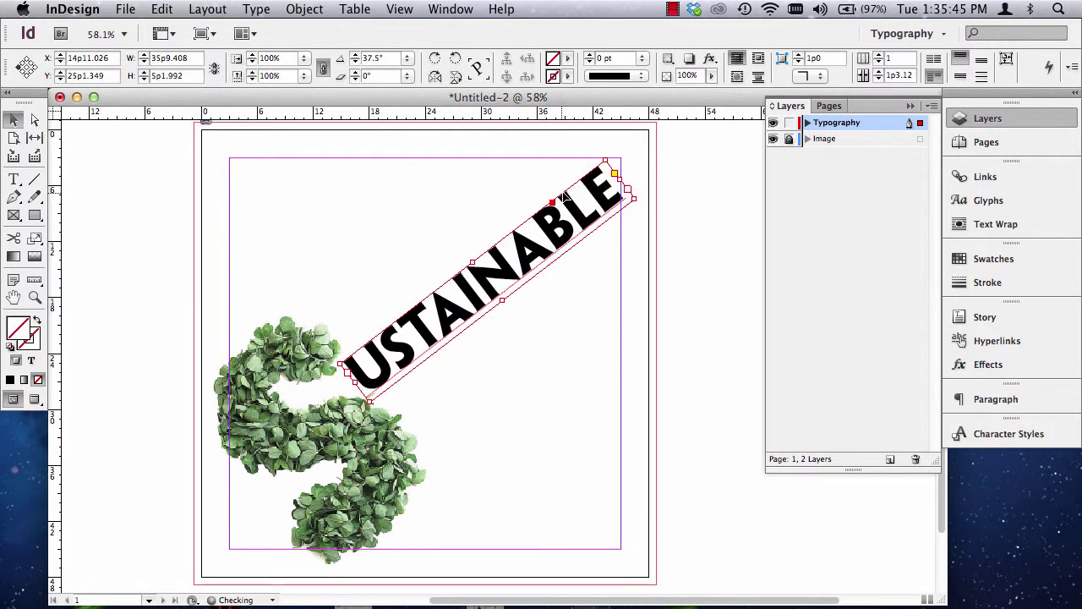
# Select the whole USTAINABLE line and apply Optical kerning.
pyautogui.click(13, 181)
pyautogui.tripleClick(474, 283)
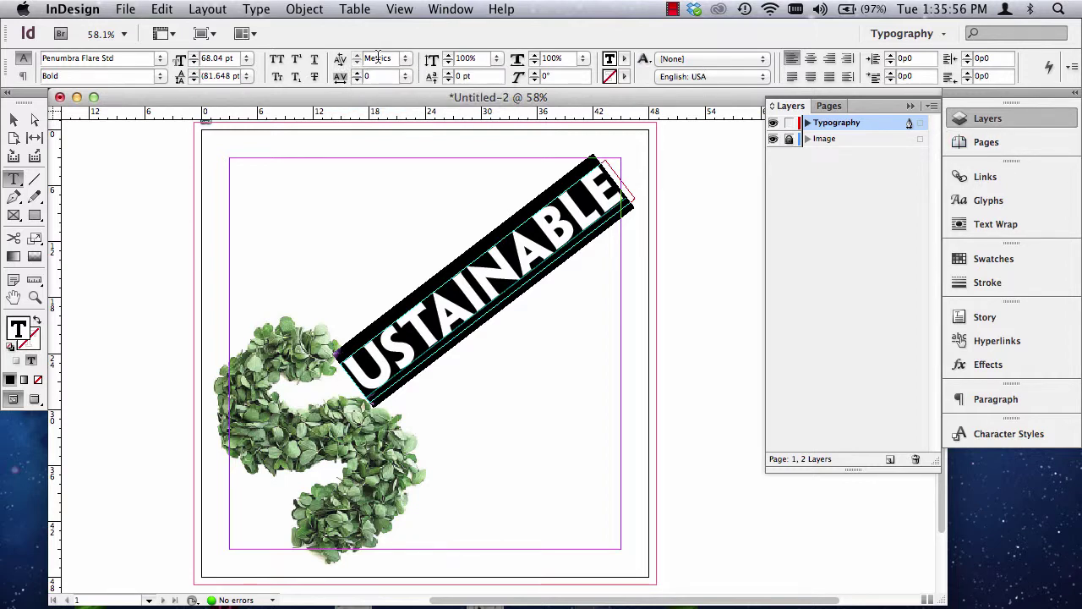
pyautogui.click(408, 58)
pyautogui.click(389, 70)
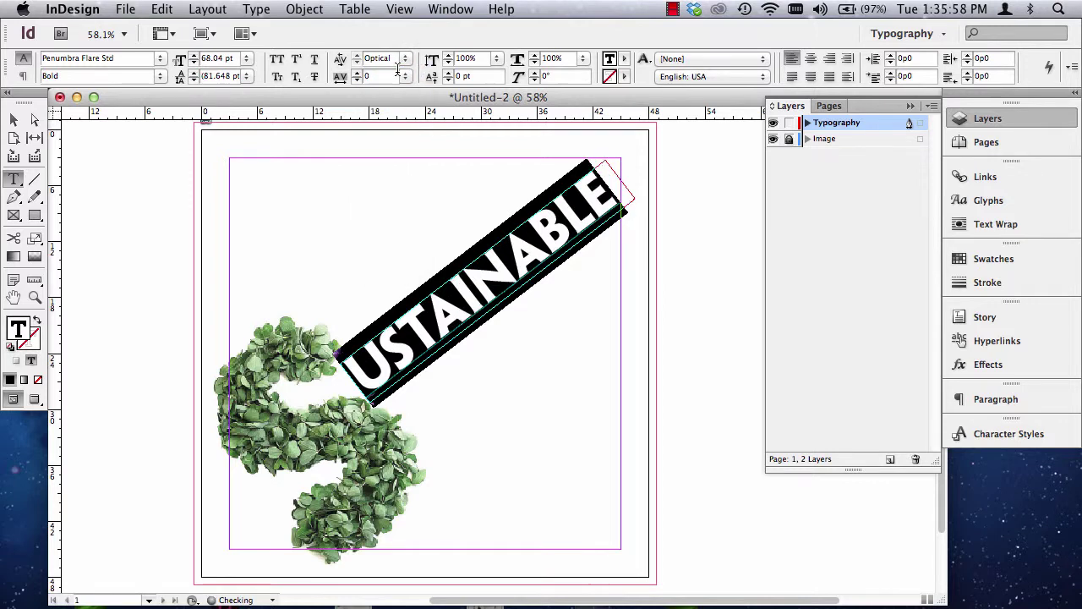
# Tighten one letter pair to -130 kerning and another pair to -50.
pyautogui.click(464, 306)
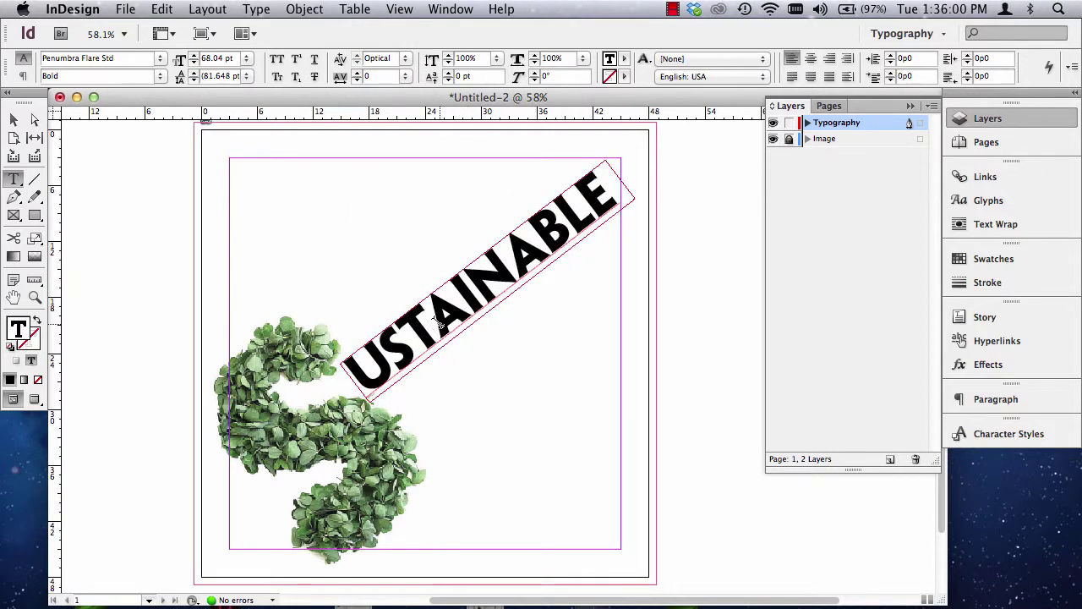
pyautogui.click(357, 62)
pyautogui.click(357, 64)
pyautogui.click(357, 63)
pyautogui.click(404, 349)
pyautogui.click(357, 63)
pyautogui.click(357, 62)
pyautogui.click(357, 63)
pyautogui.click(357, 59)
# Kern the A–B pair to -40 and another pair to -50, then leave text editing.
pyautogui.click(506, 264)
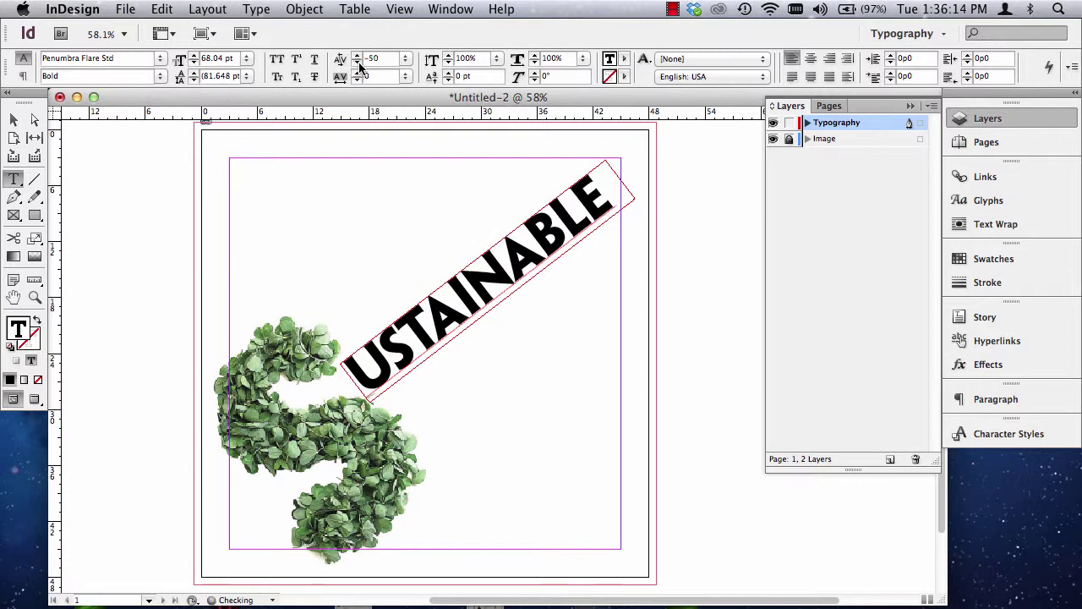
pyautogui.press('Right')
pyautogui.click(357, 64)
pyautogui.click(358, 64)
pyautogui.click(358, 64)
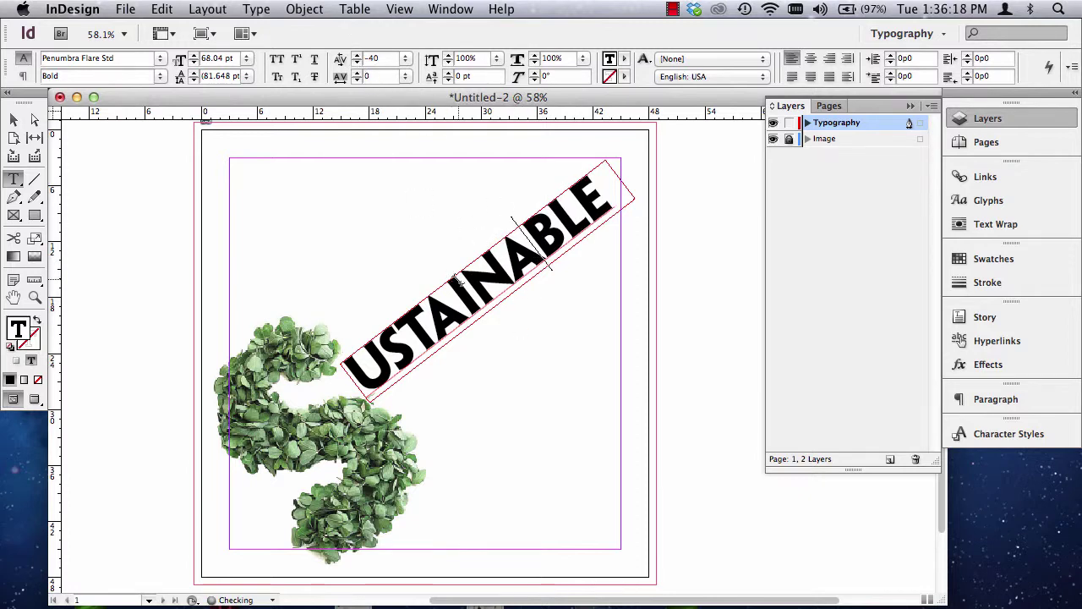
pyautogui.press('Left')
pyautogui.press('Left')
pyautogui.press('Left')
pyautogui.click(357, 65)
pyautogui.click(356, 64)
pyautogui.click(357, 65)
pyautogui.click(357, 64)
pyautogui.click(357, 64)
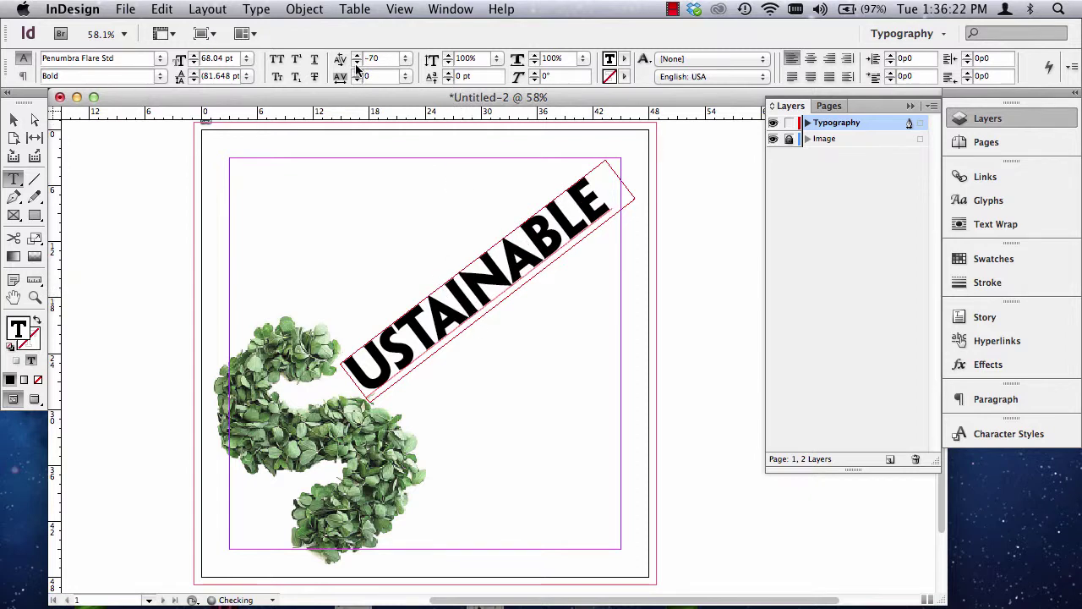
pyautogui.click(358, 64)
pyautogui.click(359, 58)
pyautogui.click(359, 57)
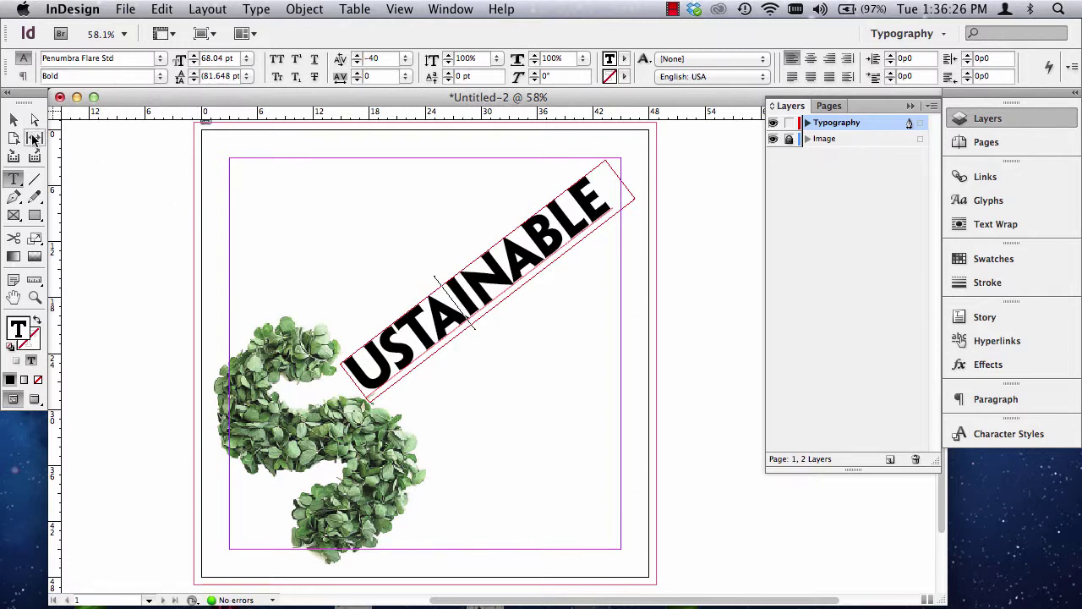
pyautogui.press('Escape')
# Resize the USTAINABLE frame so the word fits and nudge it slightly lower.
pyautogui.moveTo(633, 198); pyautogui.dragTo(619, 207)
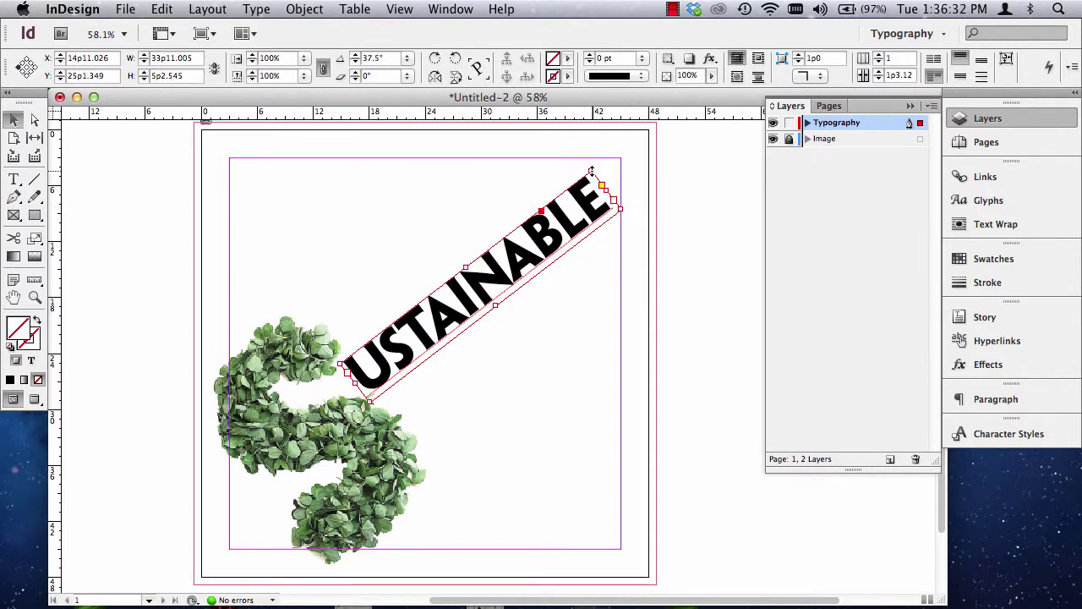
pyautogui.moveTo(591, 171); pyautogui.dragTo(618, 147)
pyautogui.click(143, 425)
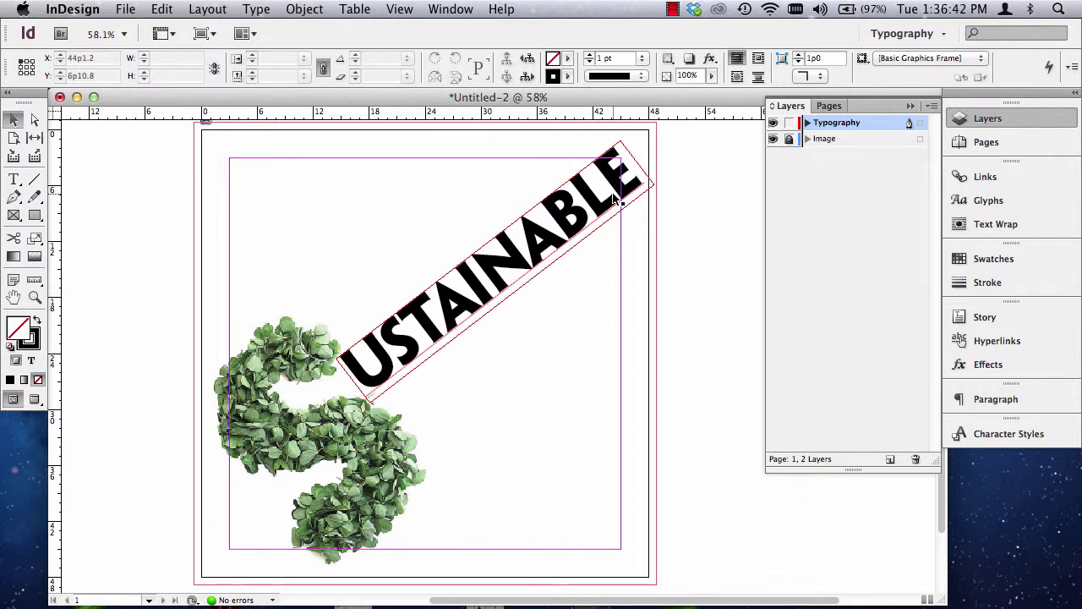
pyautogui.click(491, 261)
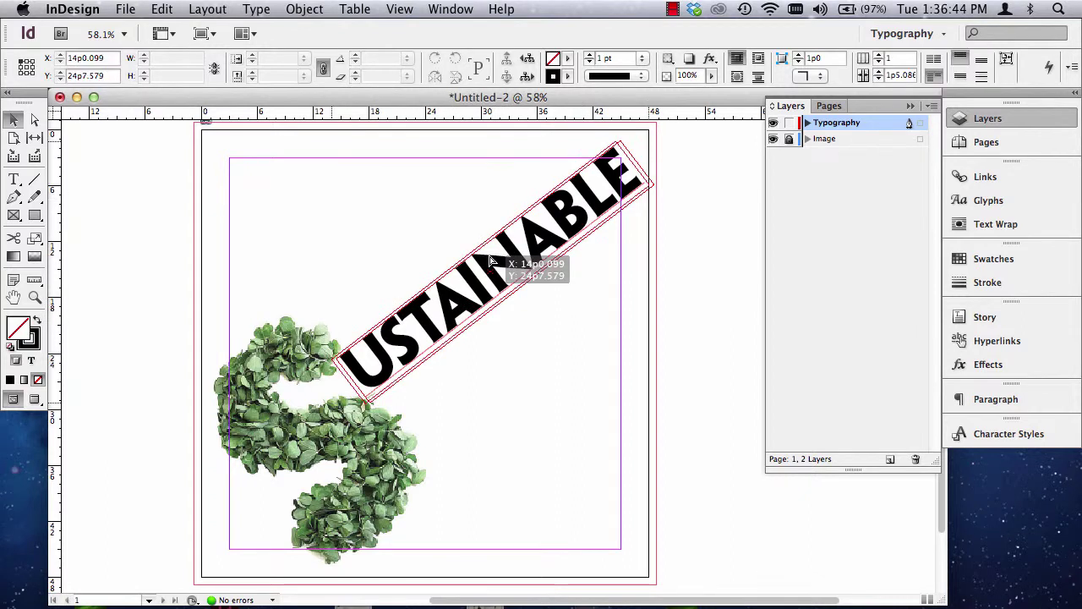
pyautogui.moveTo(491, 260); pyautogui.dragTo(488, 280)
pyautogui.click(262, 403)
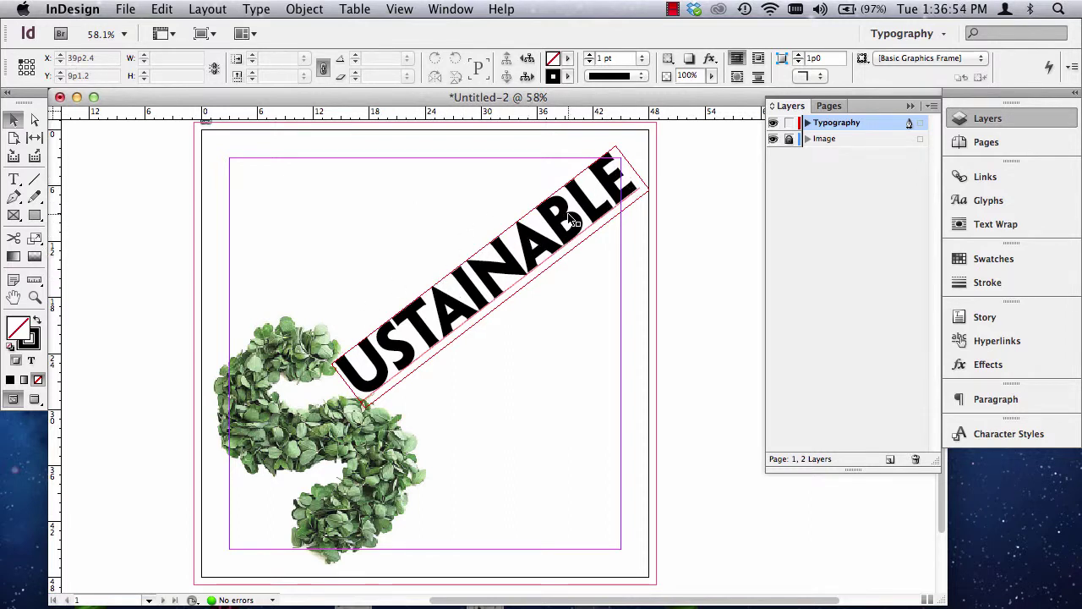
# Switch to Preview mode, trim the frame slightly, and magnify where the U meets the S.
pyautogui.press('w')
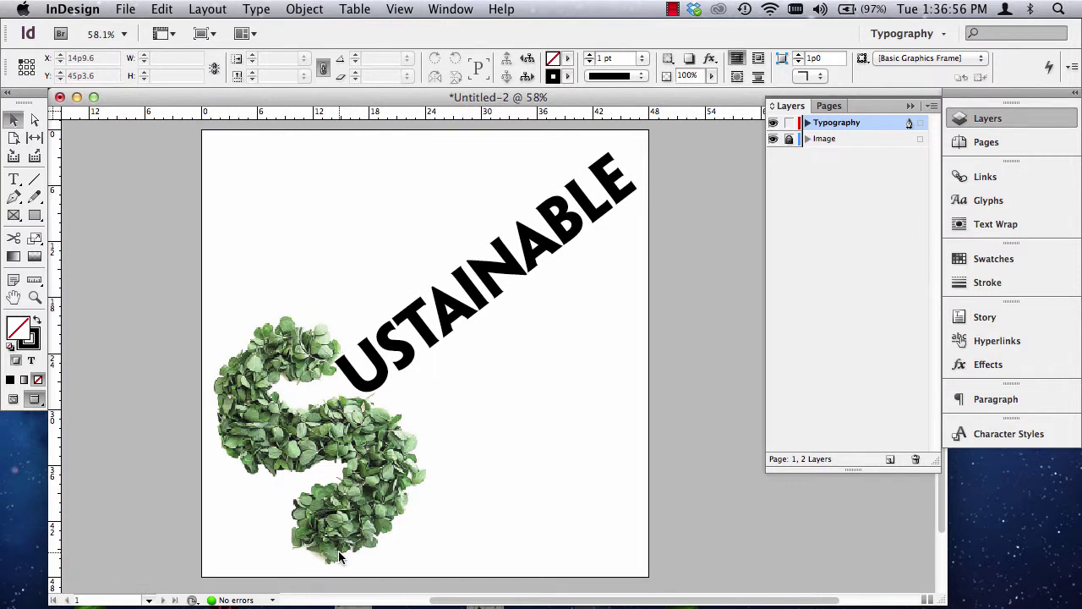
pyautogui.click(463, 313)
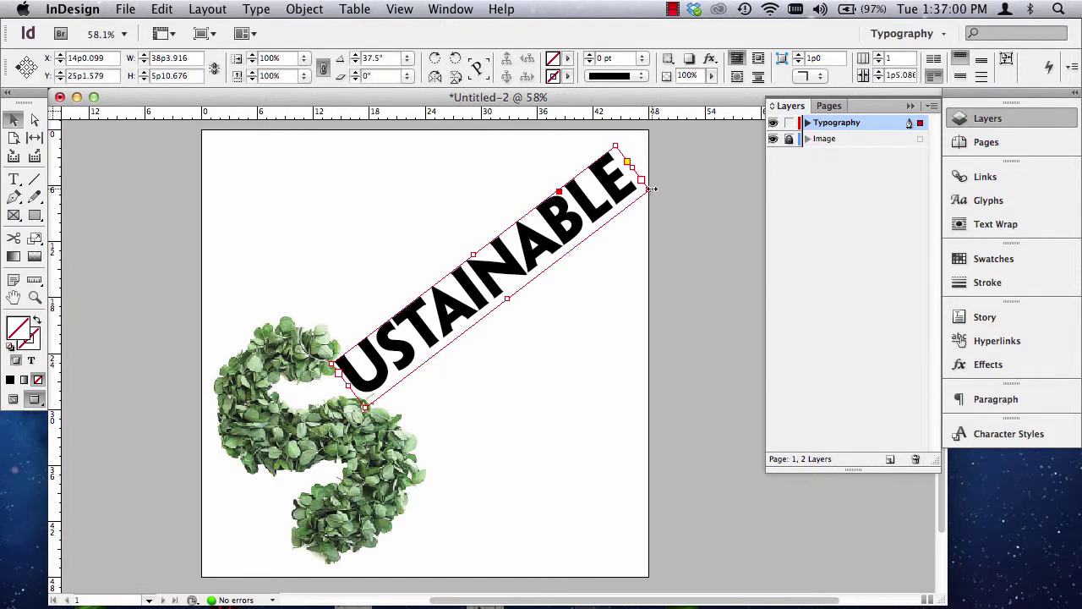
pyautogui.moveTo(654, 185); pyautogui.dragTo(644, 191)
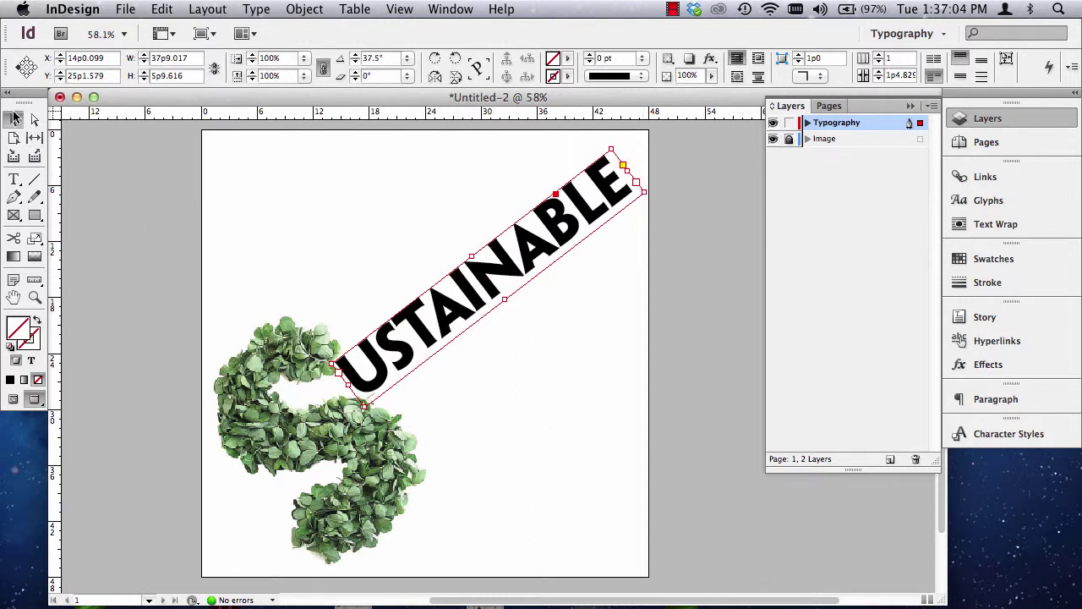
pyautogui.click(128, 188)
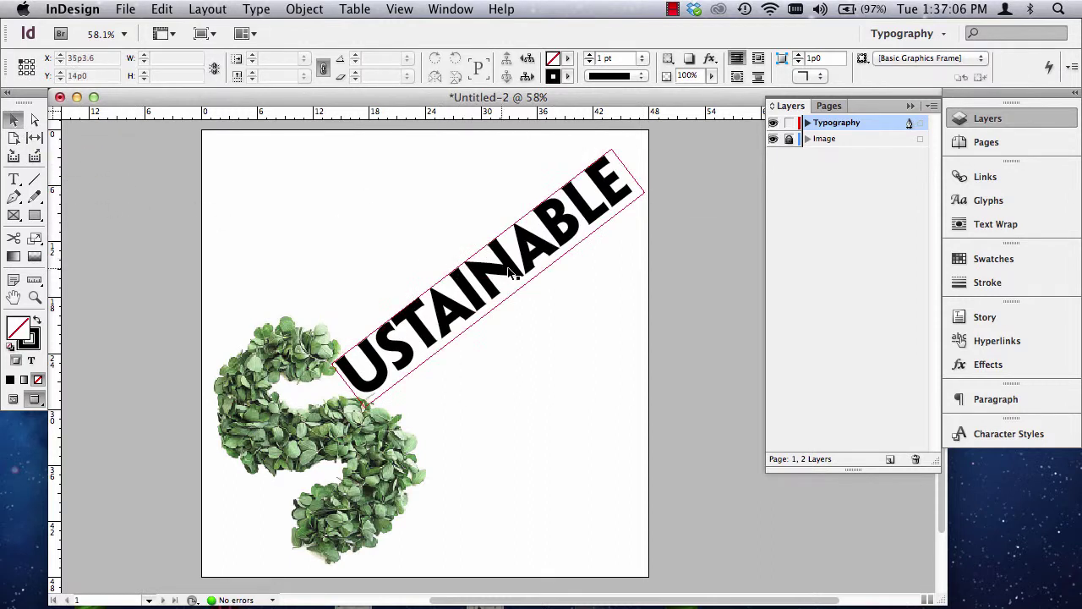
pyautogui.click(34, 297)
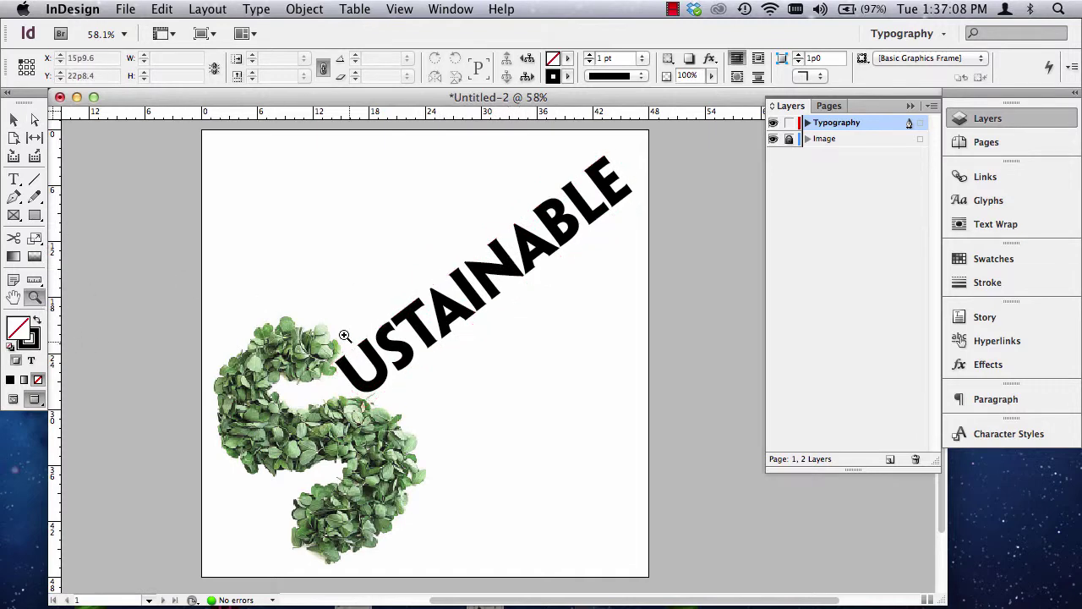
pyautogui.moveTo(304, 326); pyautogui.dragTo(456, 429)
# Fill the USTAINABLE text with green C=75 M=5 Y=100 K=0 after trying magenta and red.
pyautogui.press('v')
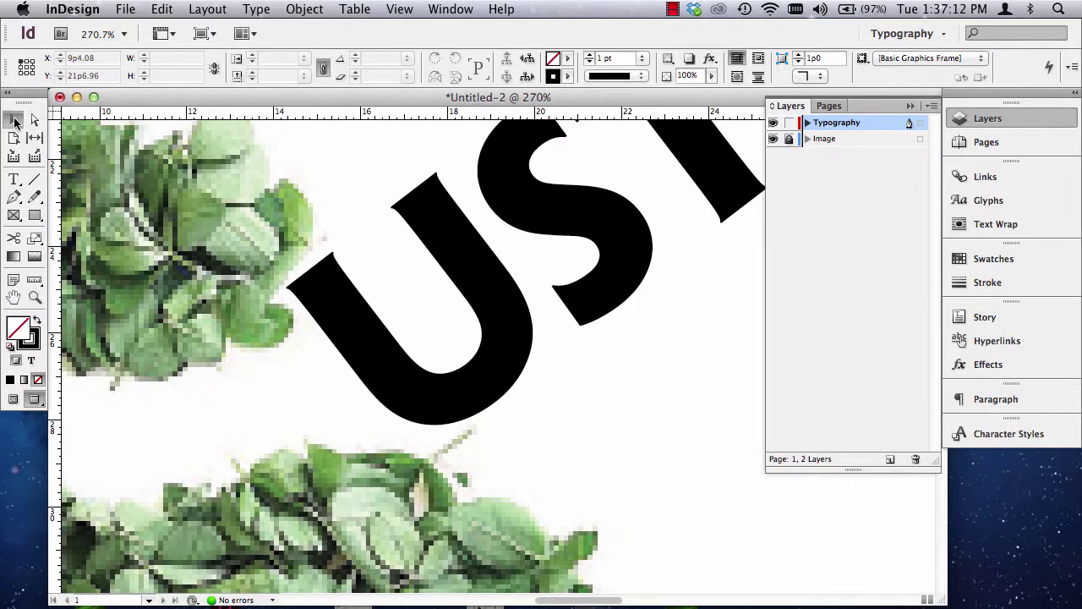
pyautogui.click(497, 266)
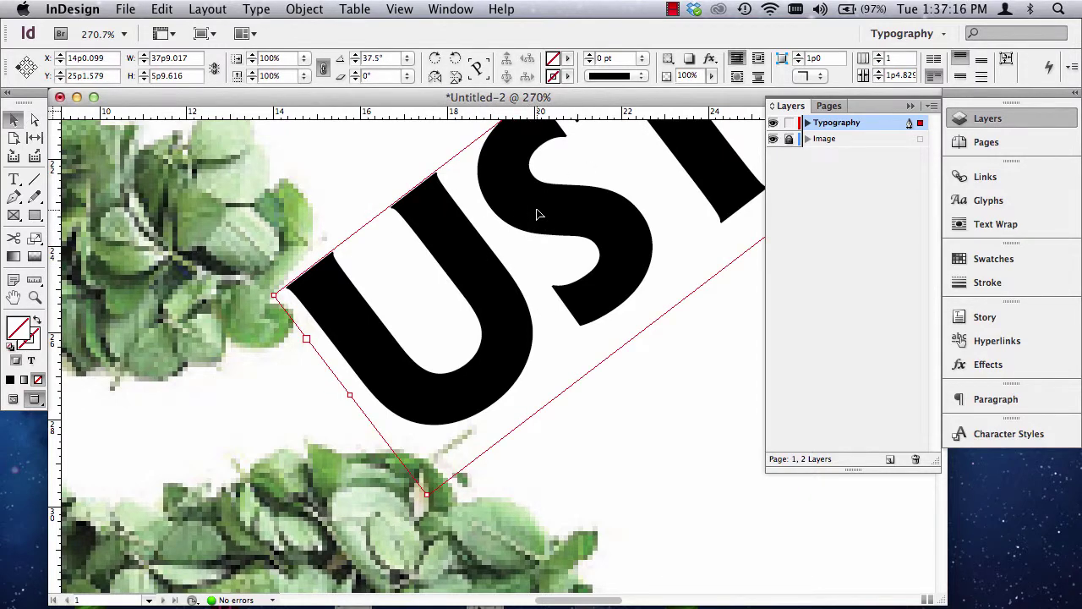
pyautogui.click(987, 261)
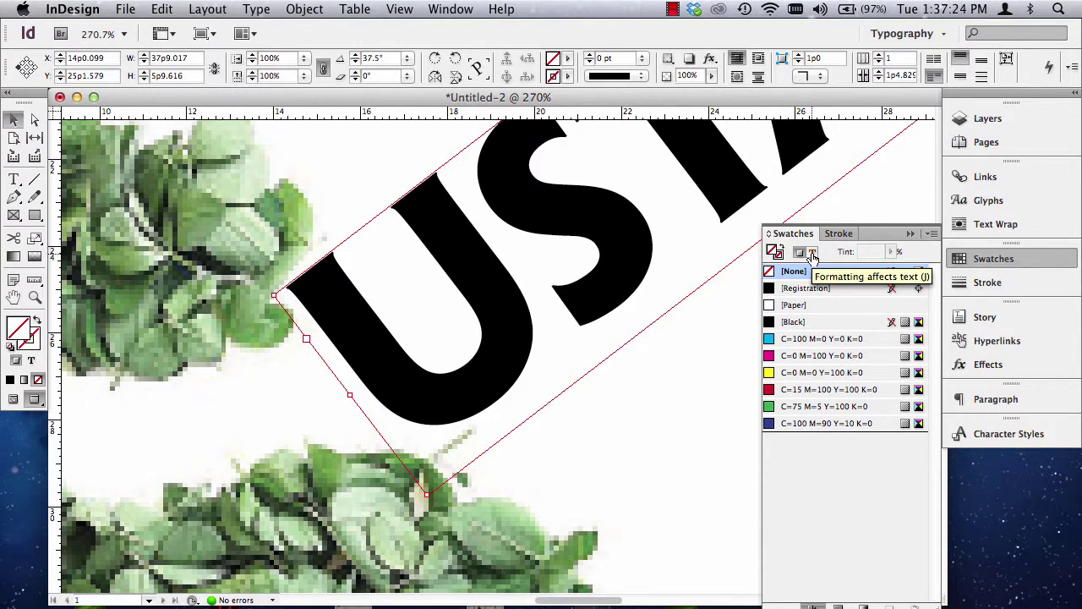
pyautogui.click(812, 252)
pyautogui.click(799, 406)
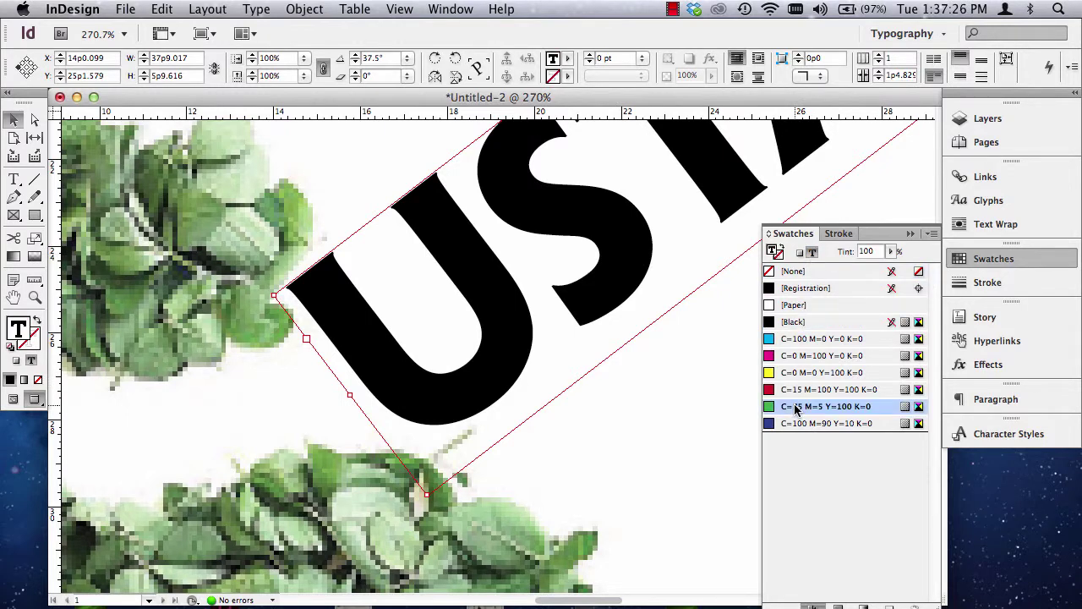
pyautogui.click(801, 357)
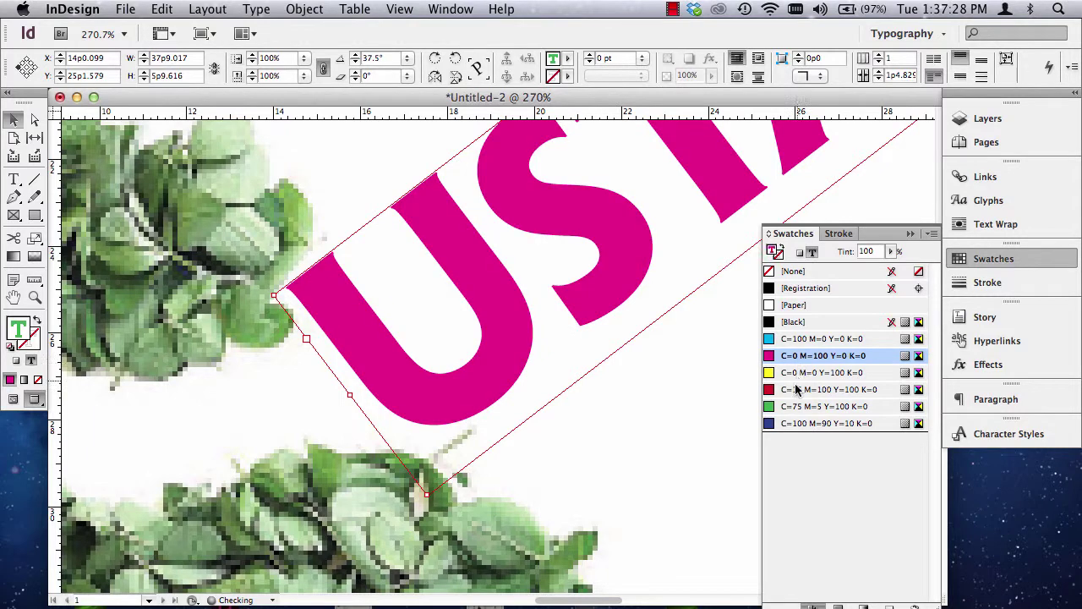
pyautogui.click(791, 390)
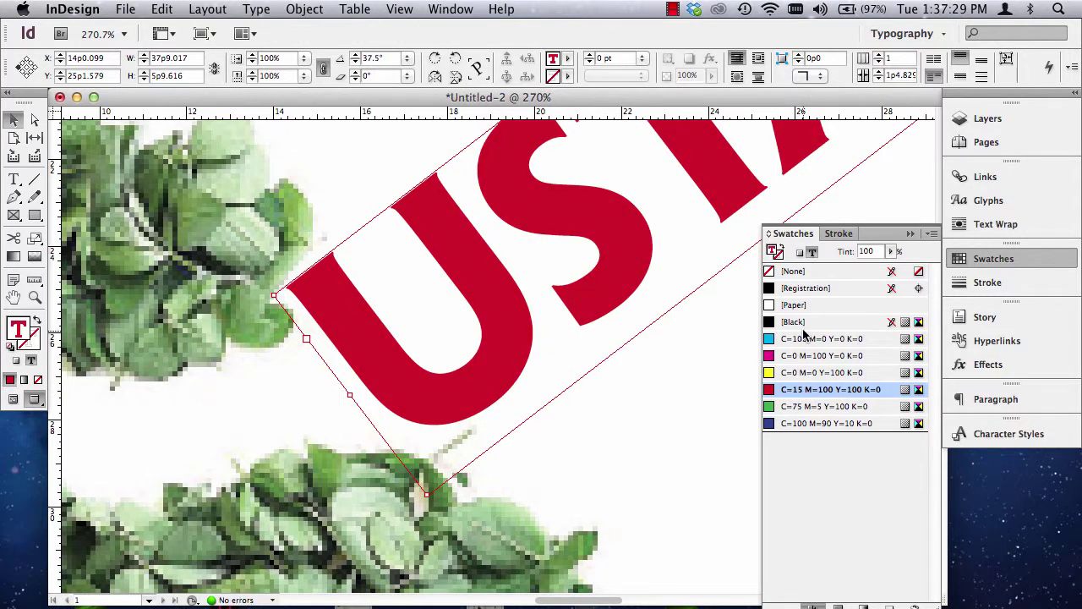
pyautogui.click(785, 406)
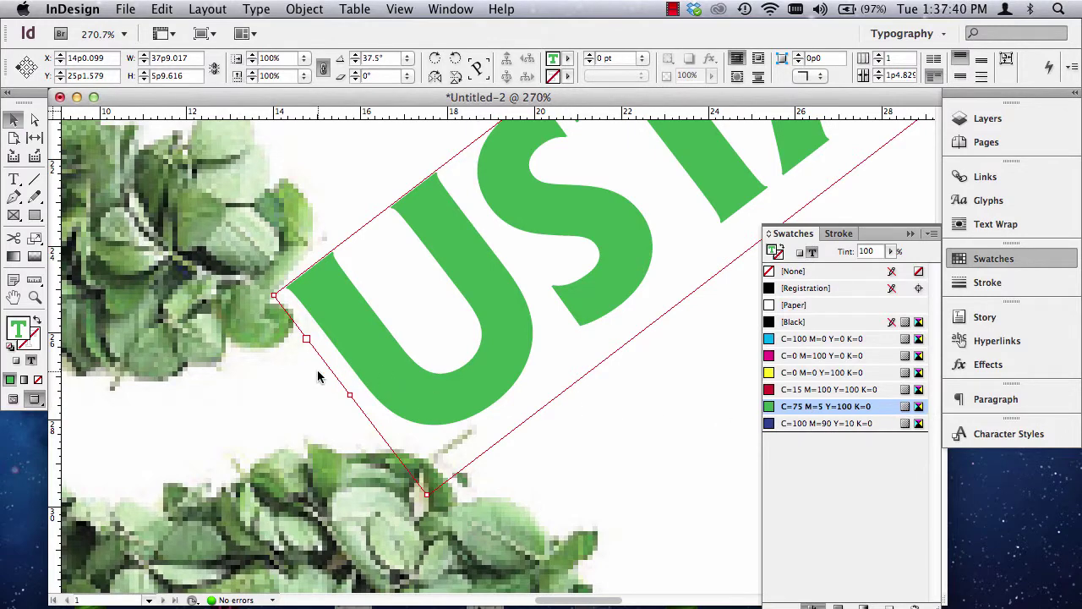
# Set Display Performance to High Quality Display so the leaf photo renders sharply.
pyautogui.hscroll(-10, 318, 376)
pyautogui.scroll(-2, 318, 376)
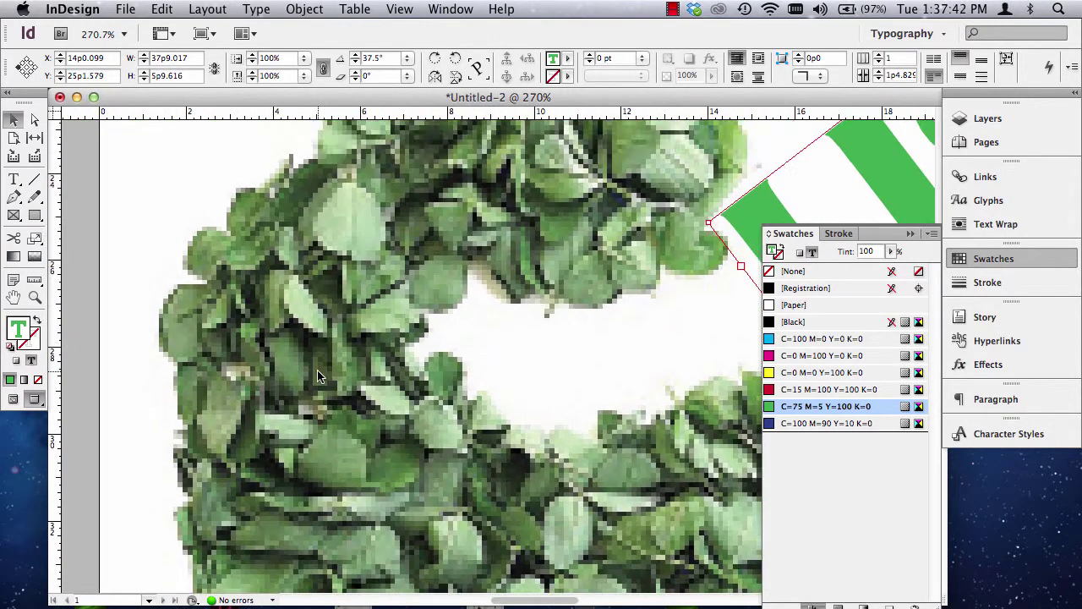
pyautogui.hscroll(7, 318, 376)
pyautogui.scroll(3, 318, 377)
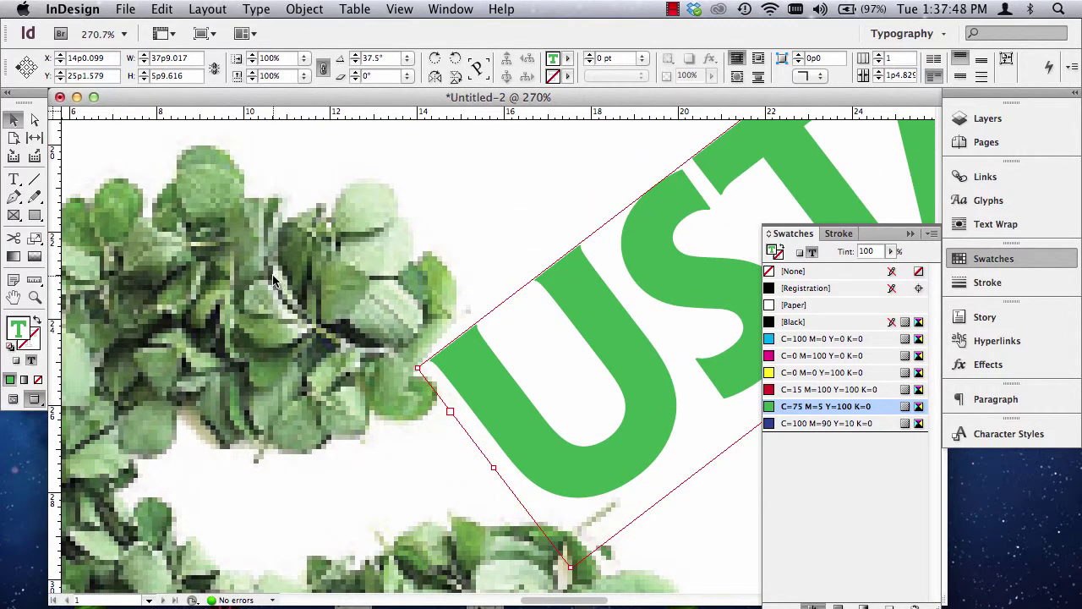
pyautogui.click(273, 281)
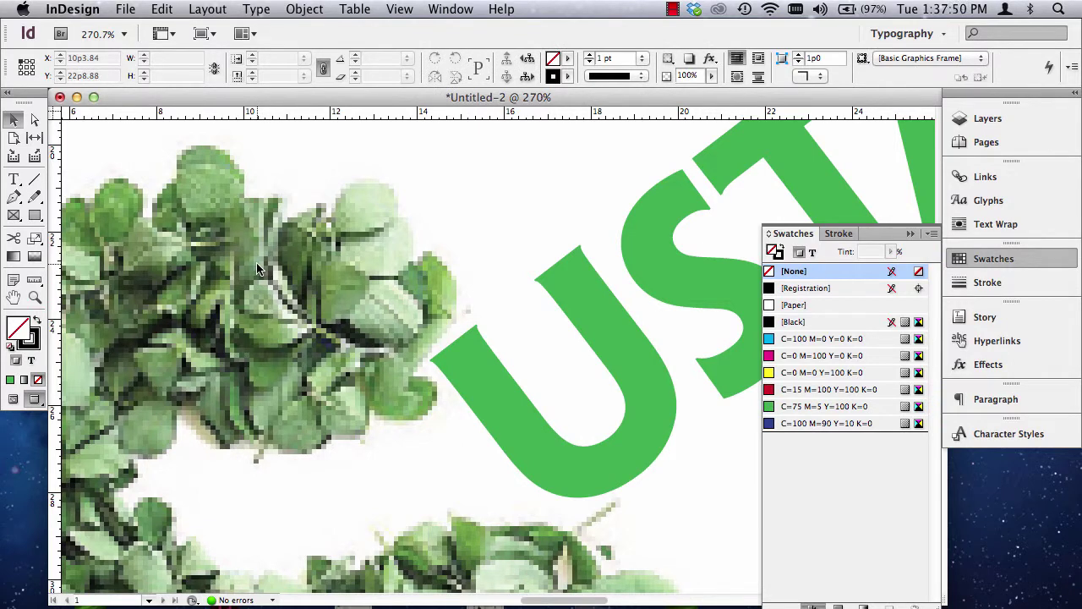
pyautogui.rightClick(259, 268)
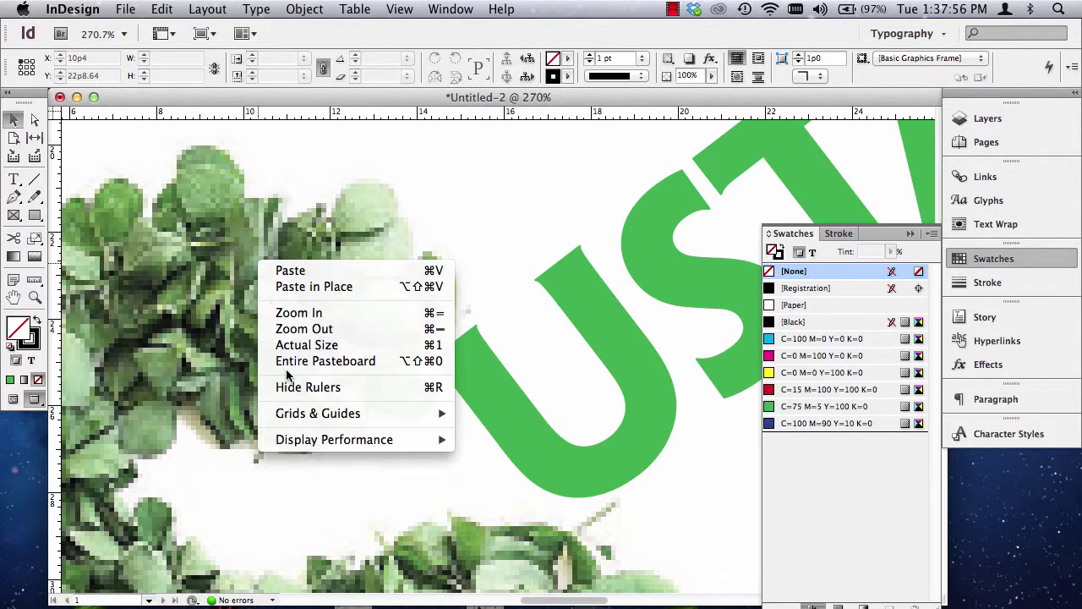
pyautogui.moveTo(305, 445)
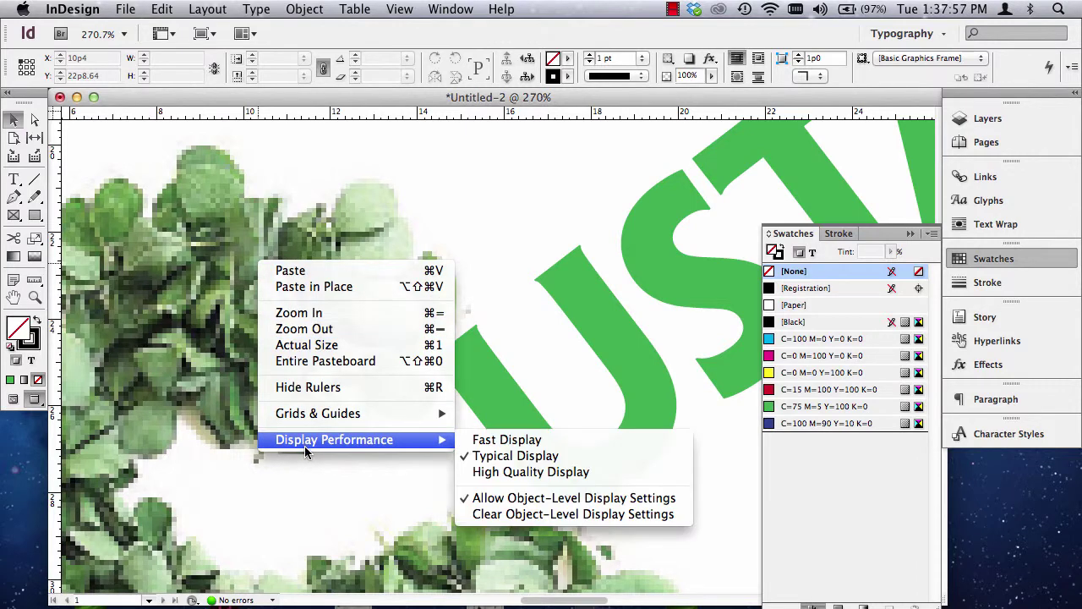
pyautogui.click(486, 474)
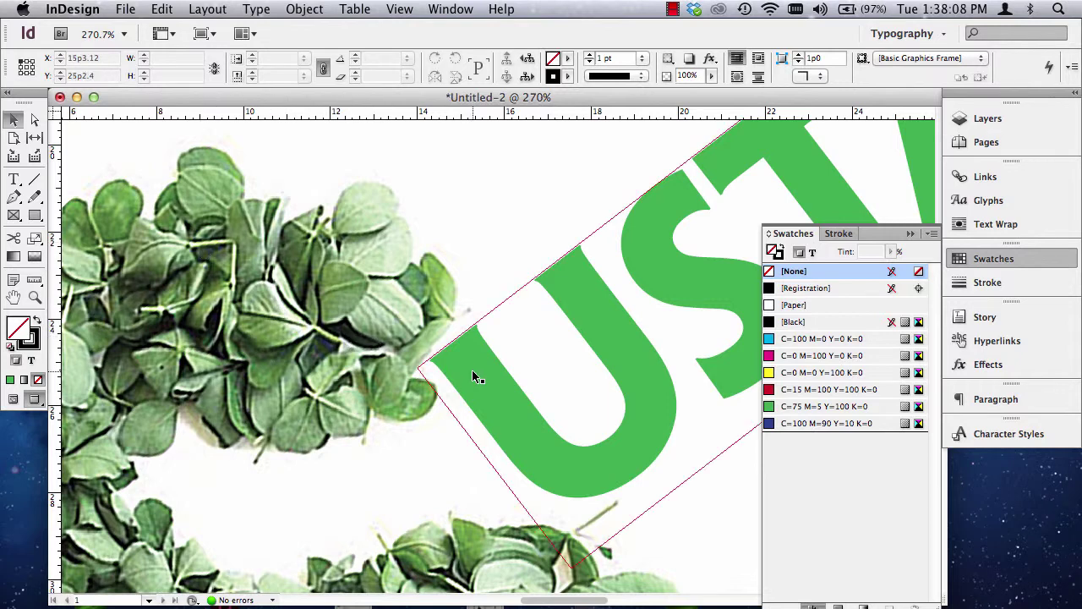
# Nudge the rotated USTAINABLE text frame slightly lower on the page.
pyautogui.moveTo(473, 372); pyautogui.dragTo(476, 380)
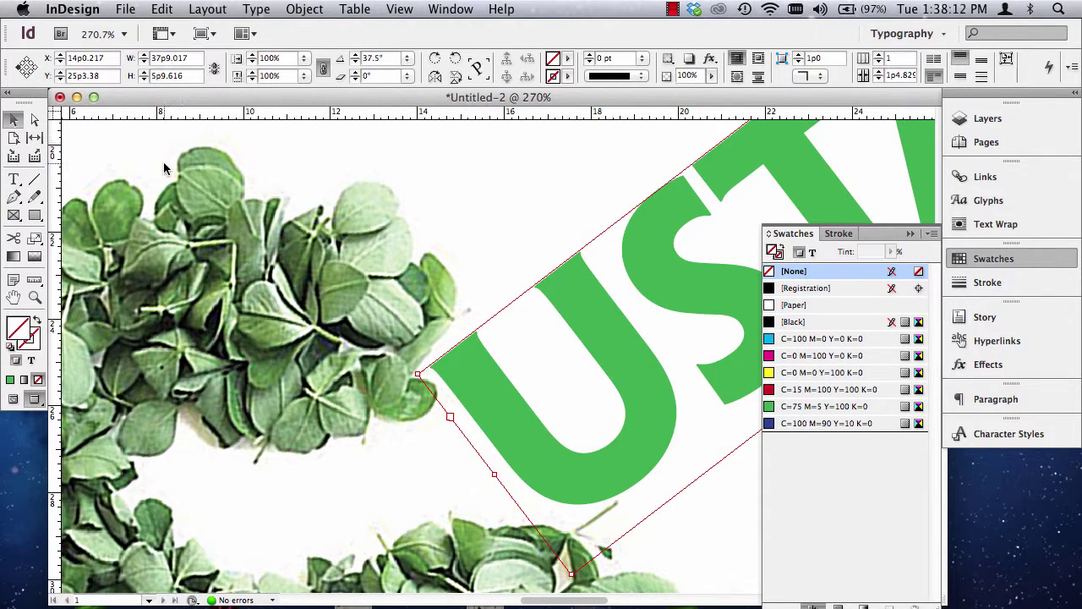
pyautogui.scroll(-4, 183, 206)
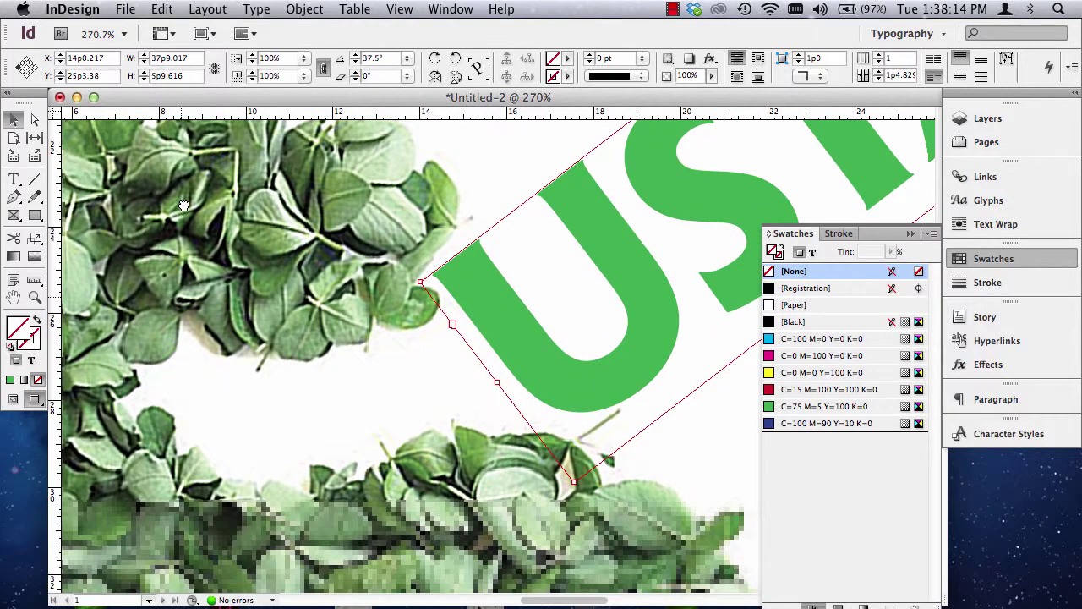
pyautogui.scroll(-2, 183, 205)
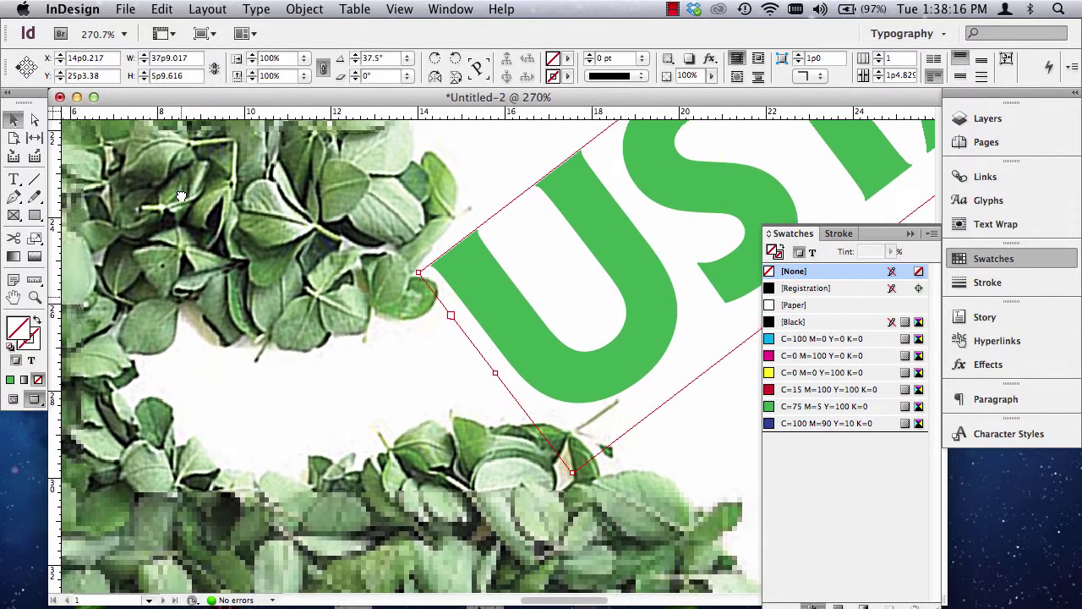
# Pan to show the lower leaves and set the Swatches panel to Formatting affects text.
pyautogui.moveTo(181, 196); pyautogui.dragTo(148, 194)
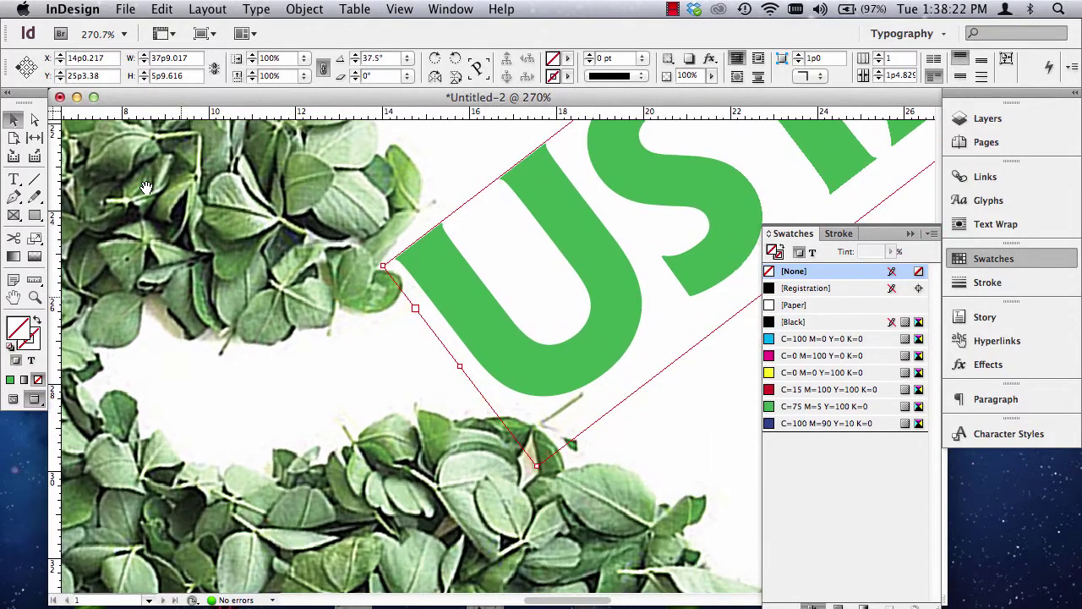
pyautogui.moveTo(218, 448); pyautogui.dragTo(206, 400)
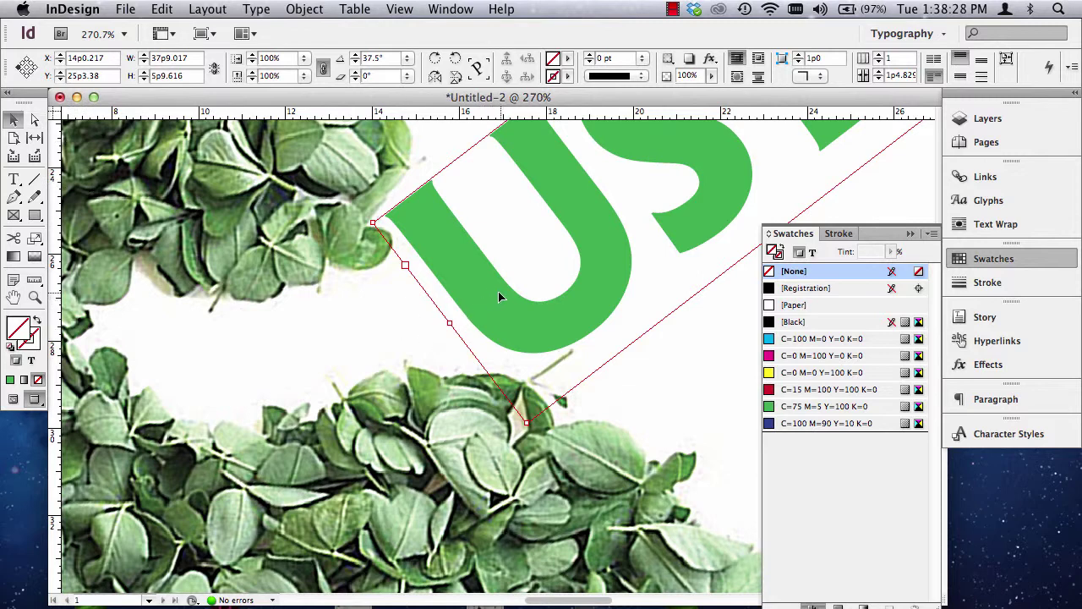
pyautogui.click(811, 253)
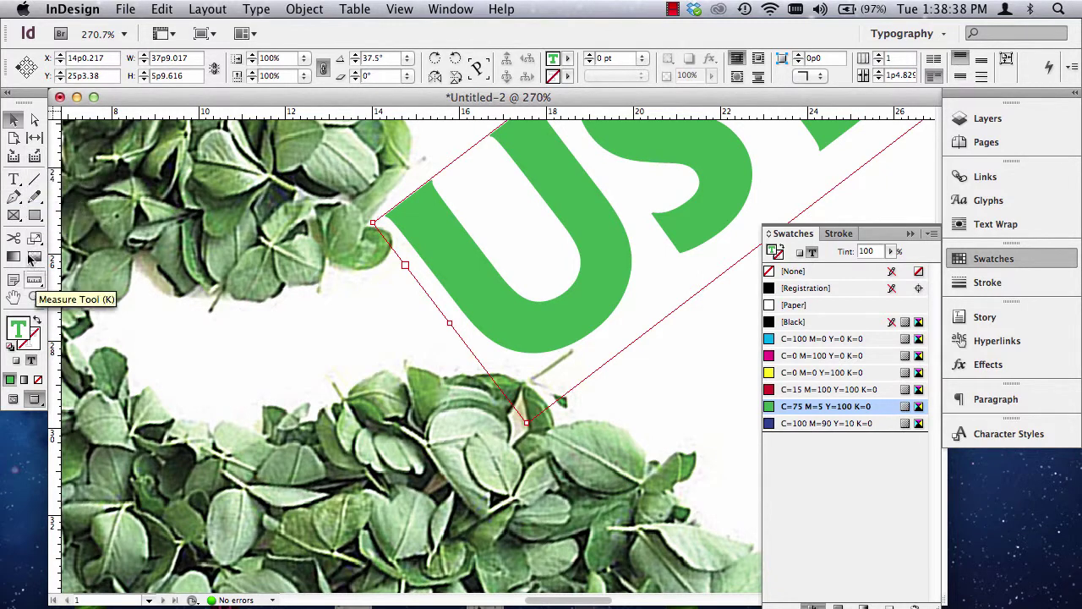
# Sample a leaf's green with the Eyedropper to colour the USTAINABLE text.
pyautogui.click(36, 280)
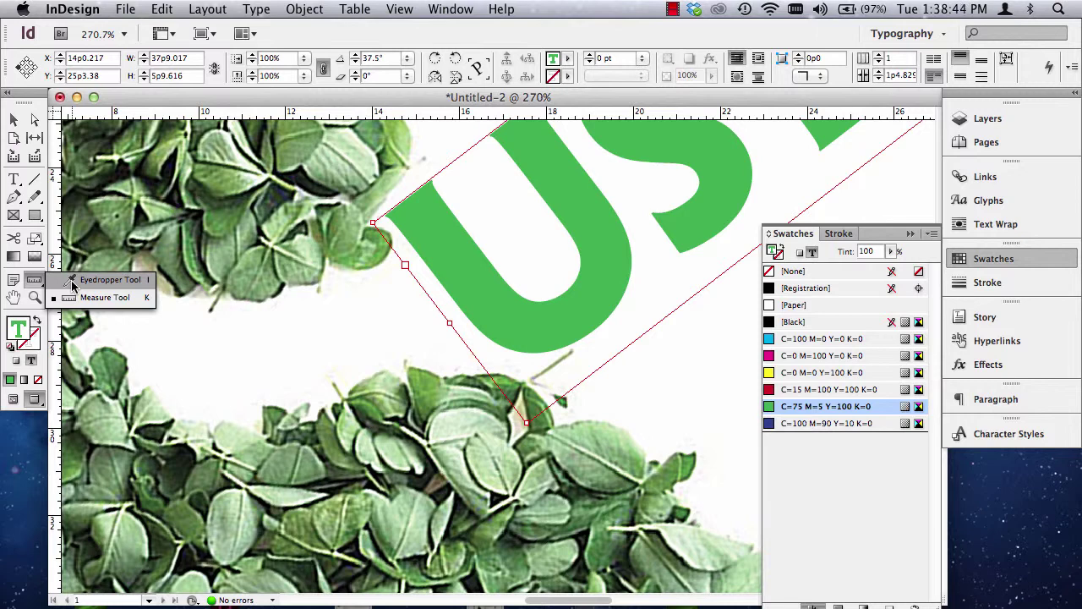
pyautogui.click(72, 283)
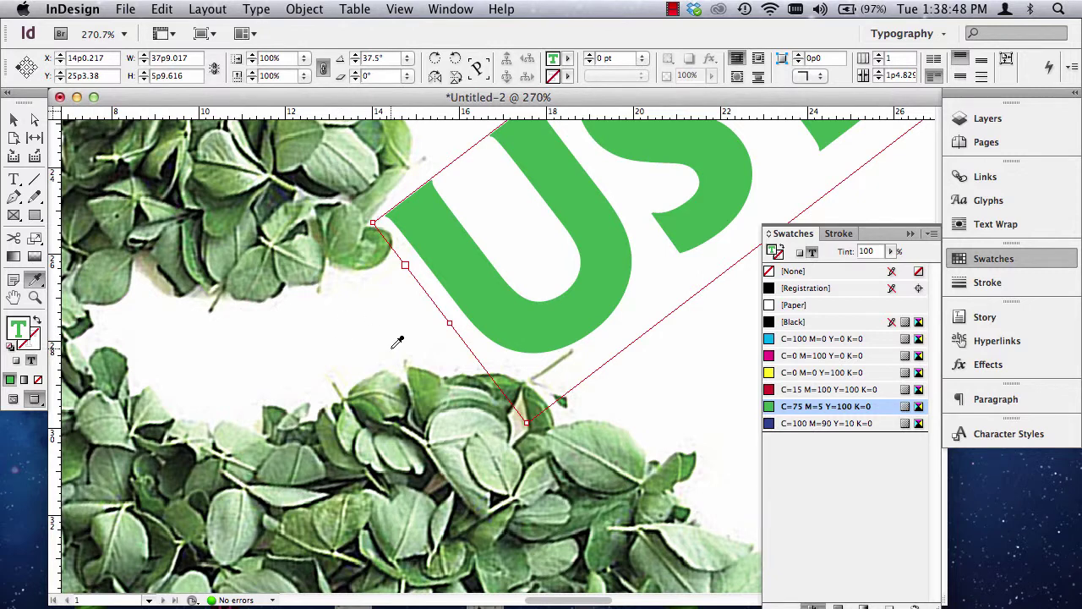
pyautogui.click(437, 376)
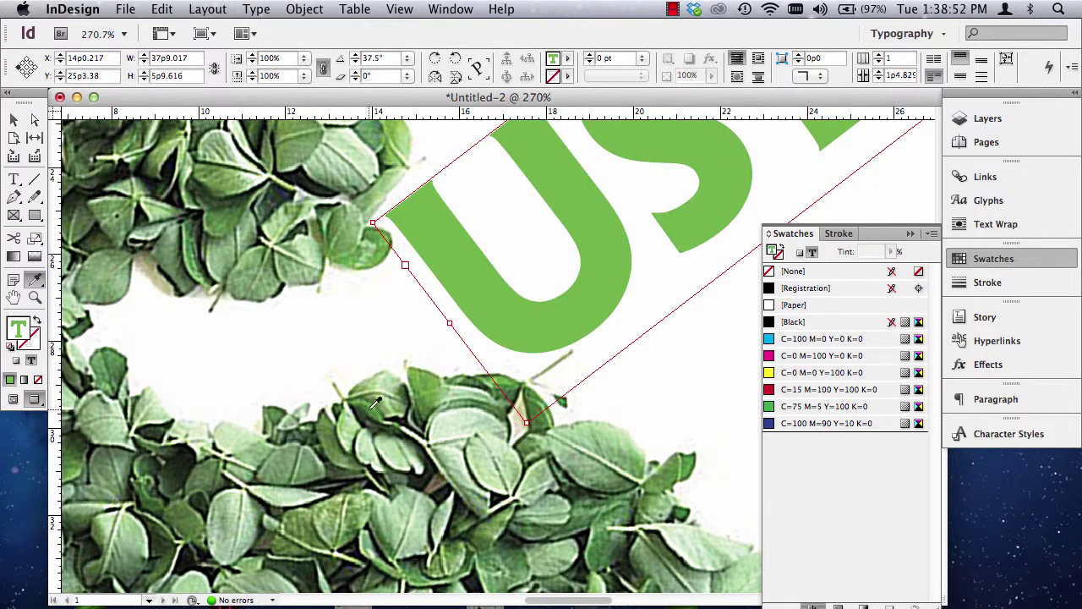
pyautogui.click(14, 120)
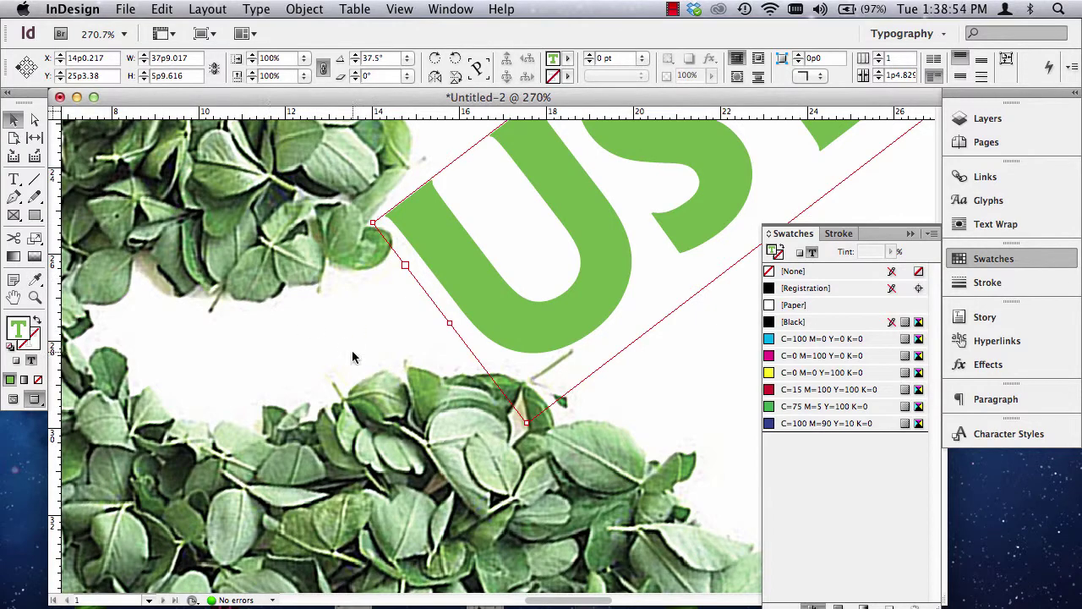
# Reselect the text frame and undo an accidental dark leaf fill on the frame.
pyautogui.click(694, 364)
pyautogui.click(568, 295)
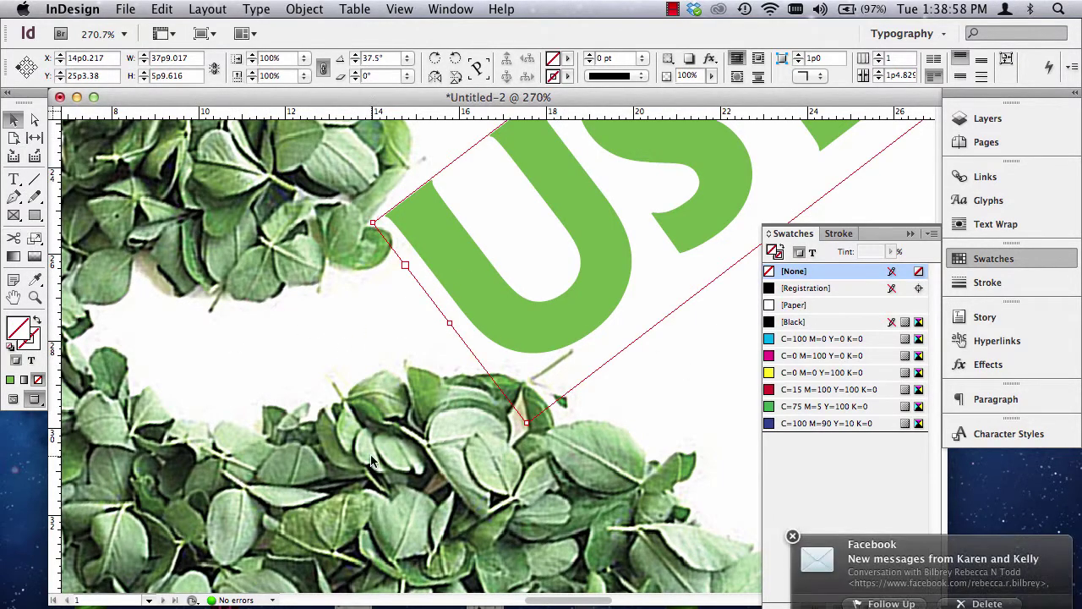
pyautogui.click(793, 537)
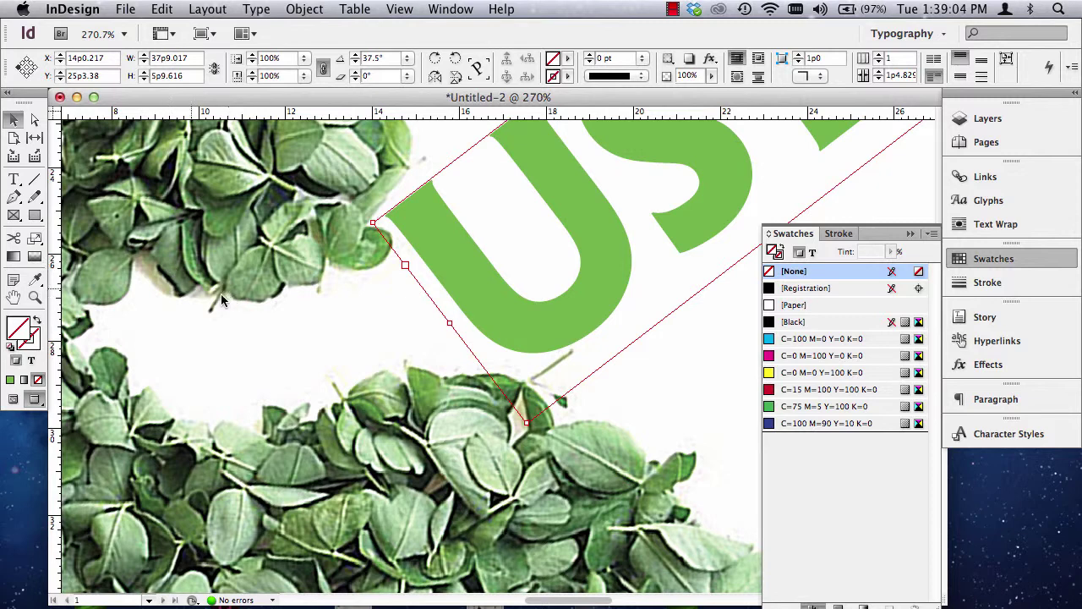
pyautogui.click(35, 280)
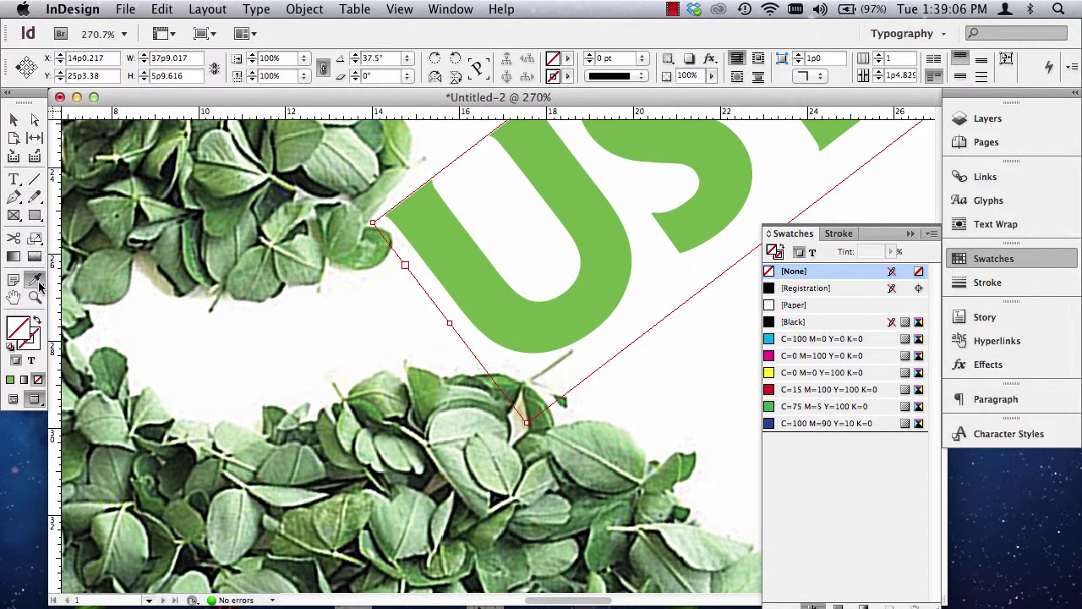
pyautogui.click(327, 449)
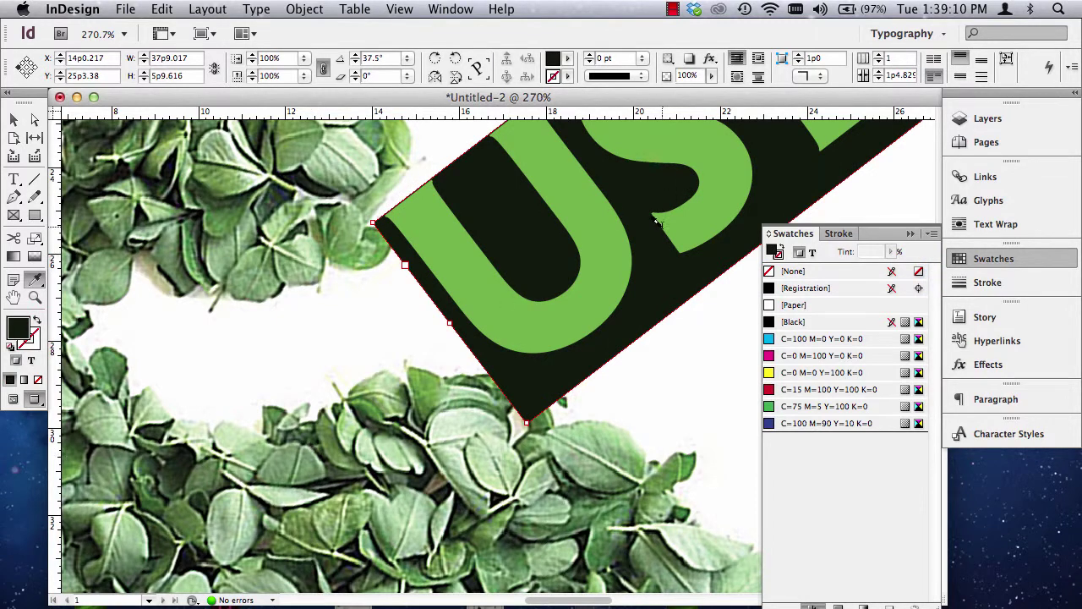
pyautogui.press('super+z')
# With Formatting affects text on, sample a dark leaf tone into the lettering.
pyautogui.click(812, 252)
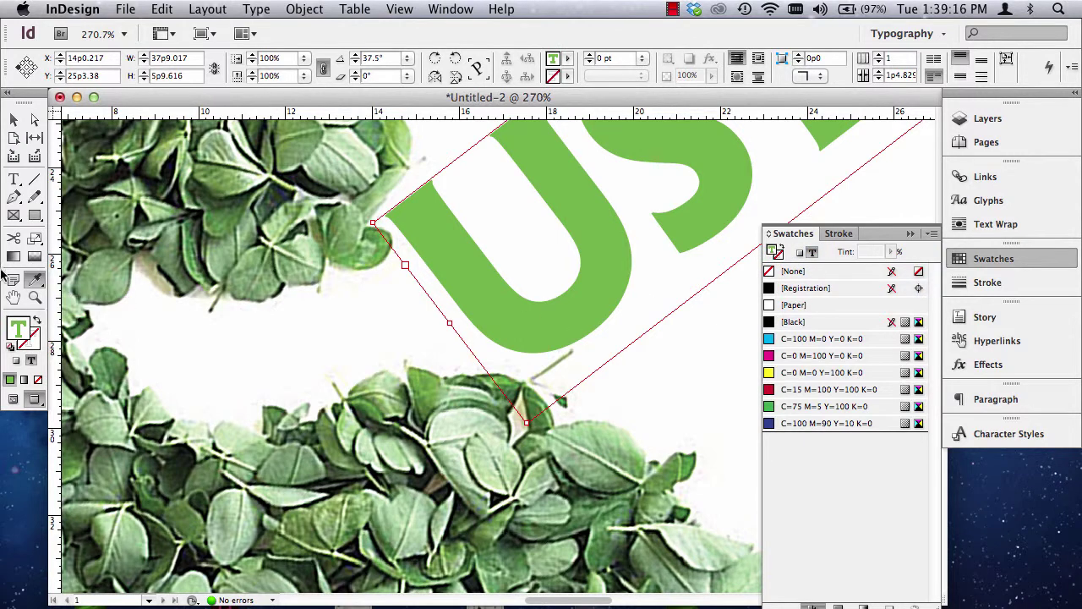
pyautogui.click(35, 280)
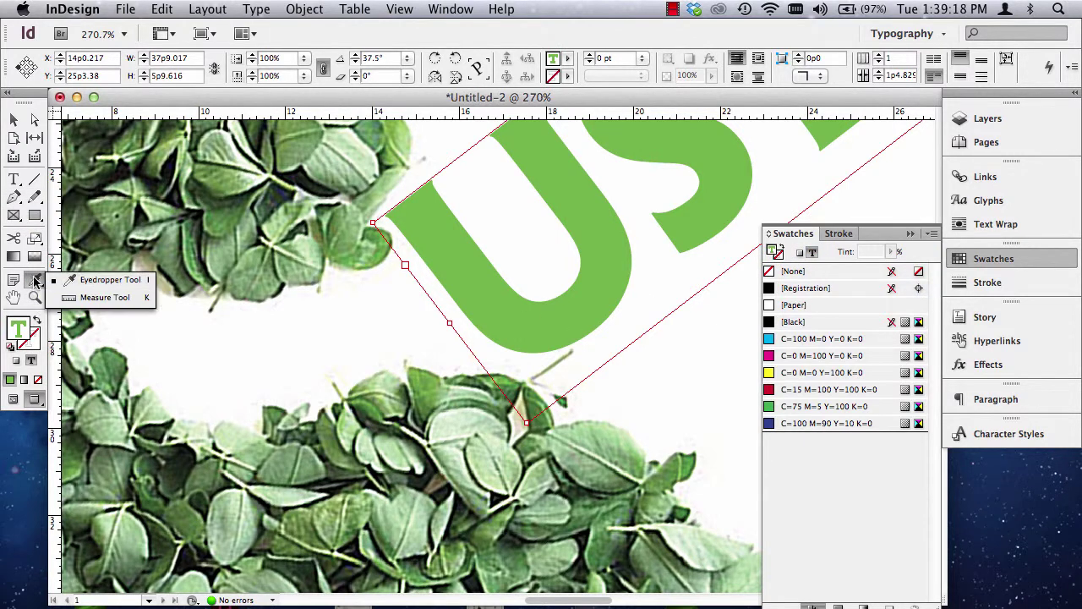
pyautogui.click(416, 475)
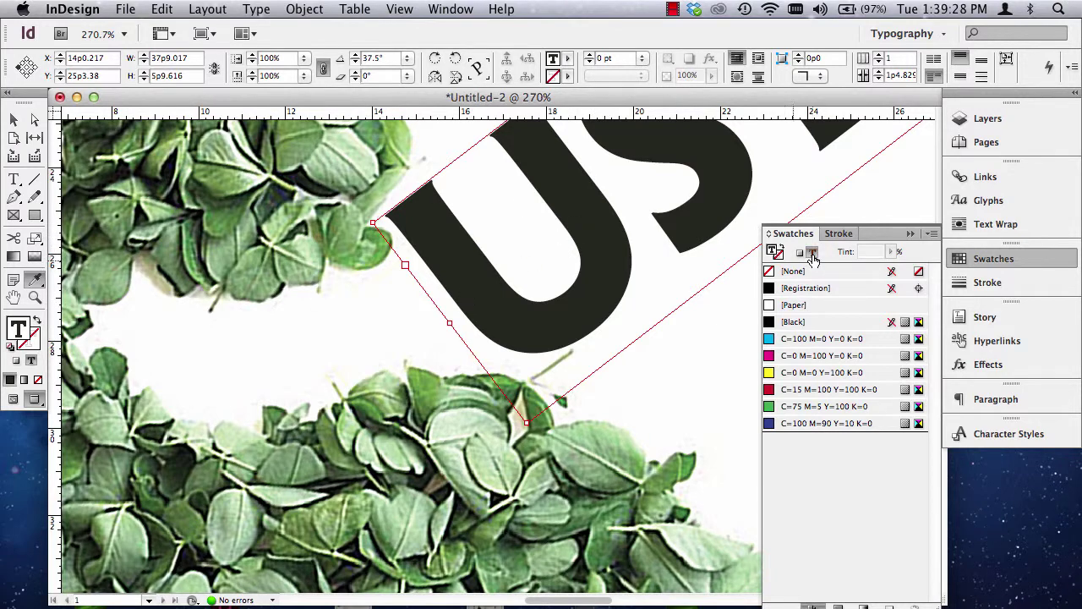
pyautogui.click(11, 122)
# Reselect the frame, undo an accidental frame fill, and recolour the text pale leaf green.
pyautogui.click(341, 313)
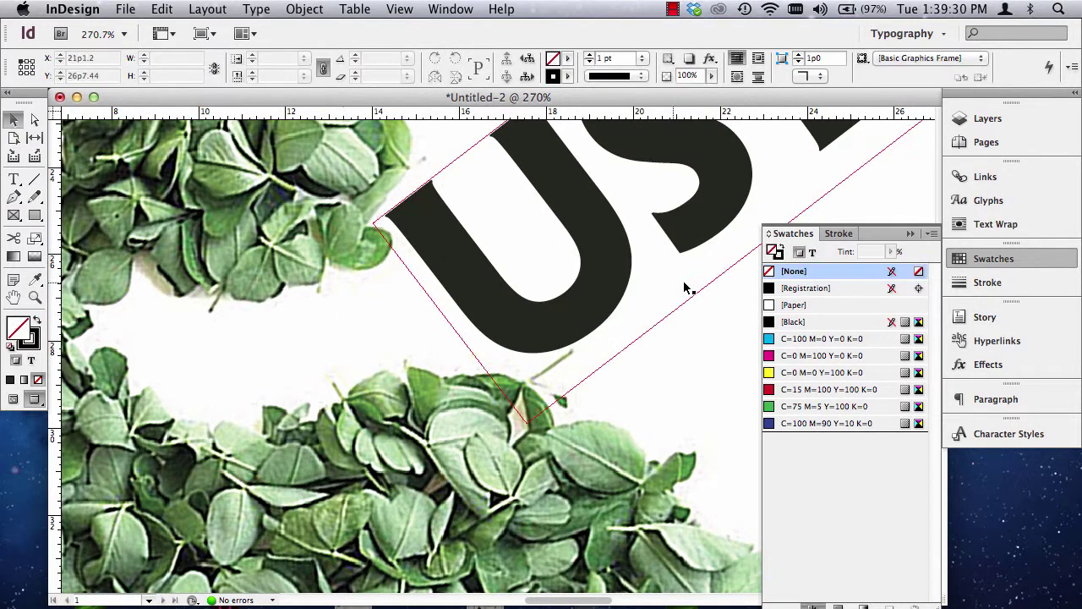
pyautogui.click(606, 229)
pyautogui.click(34, 283)
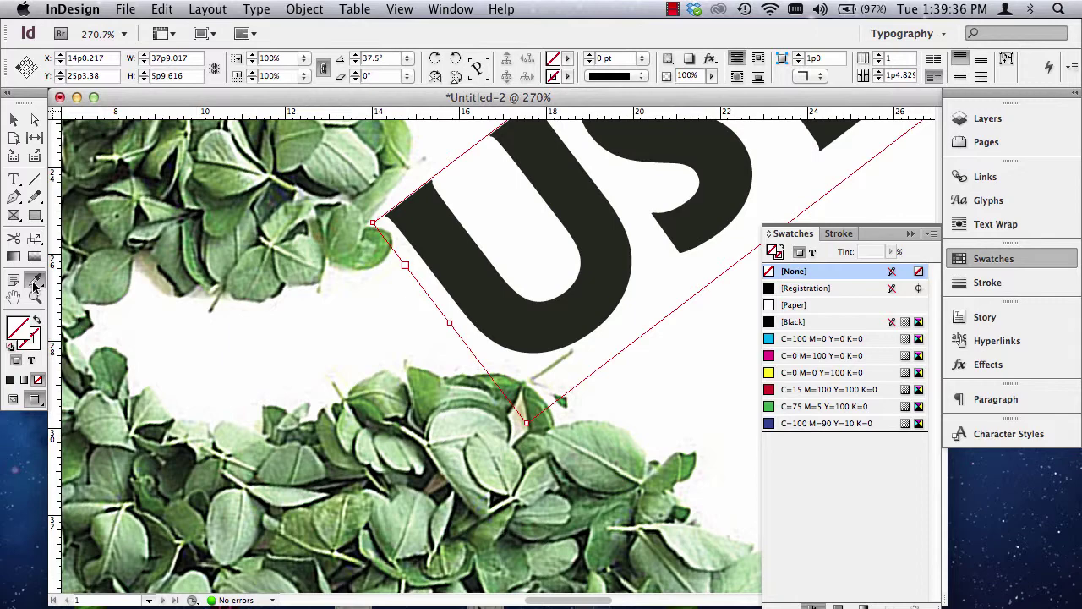
pyautogui.click(332, 504)
pyautogui.press('super+z')
pyautogui.click(812, 251)
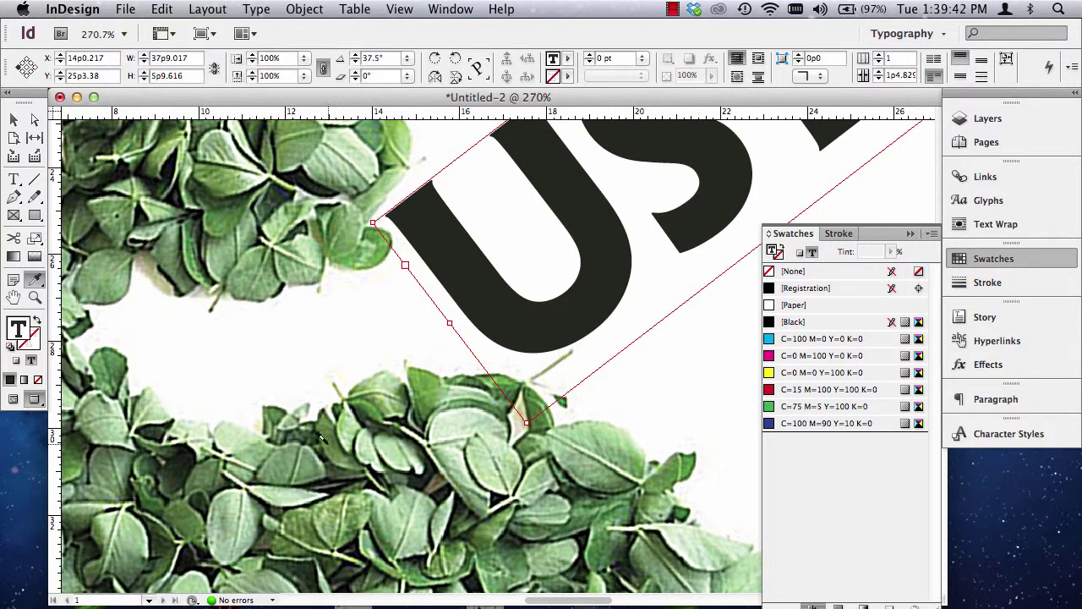
pyautogui.click(387, 508)
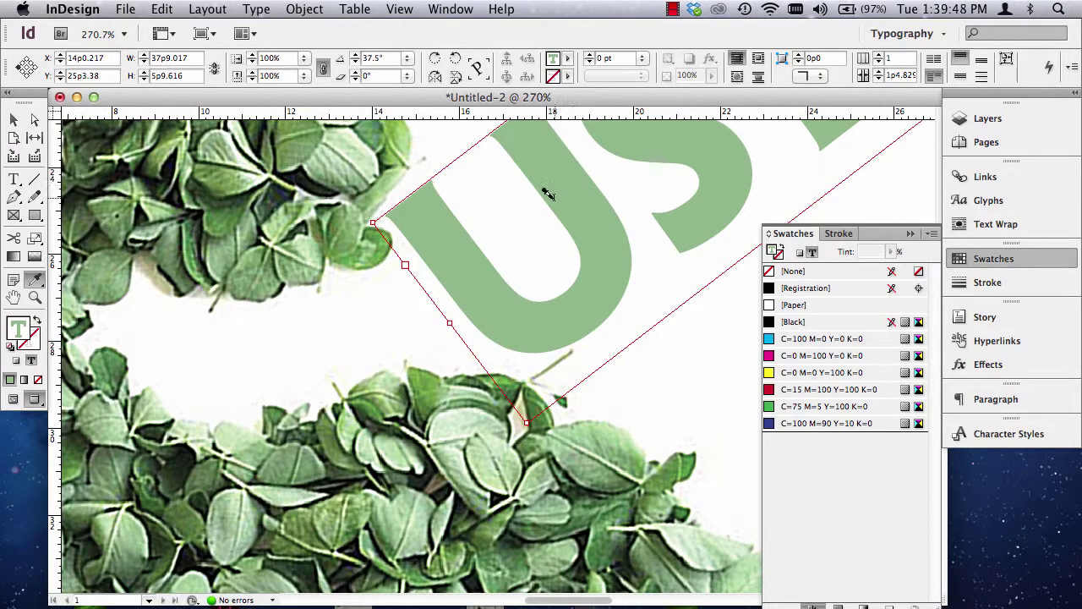
# Zoom in closely on a patch of leaves near the US letters.
pyautogui.press('super+0')
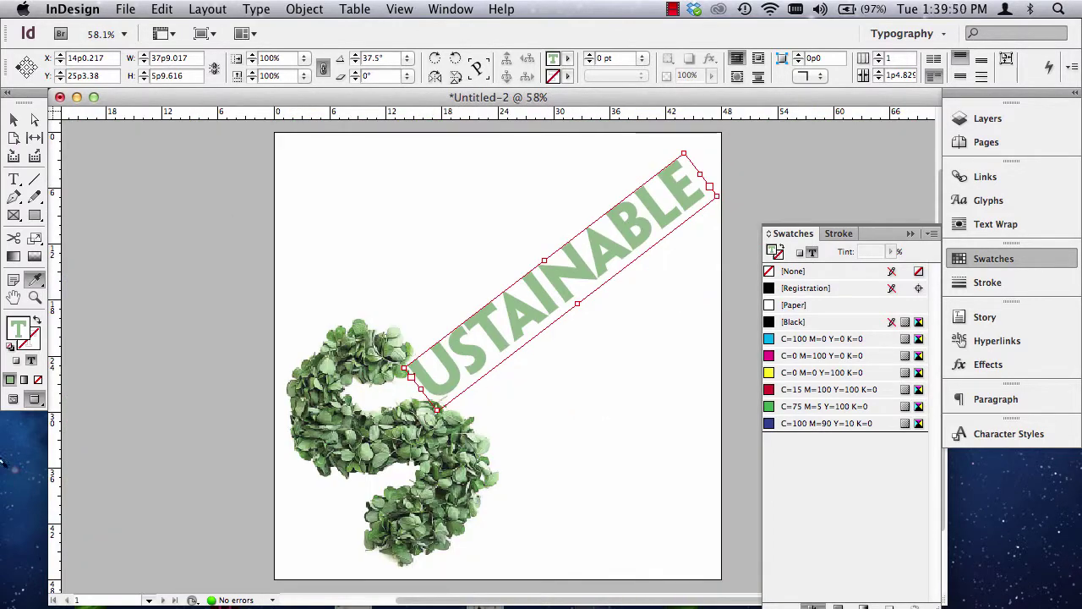
pyautogui.click(14, 120)
pyautogui.click(415, 248)
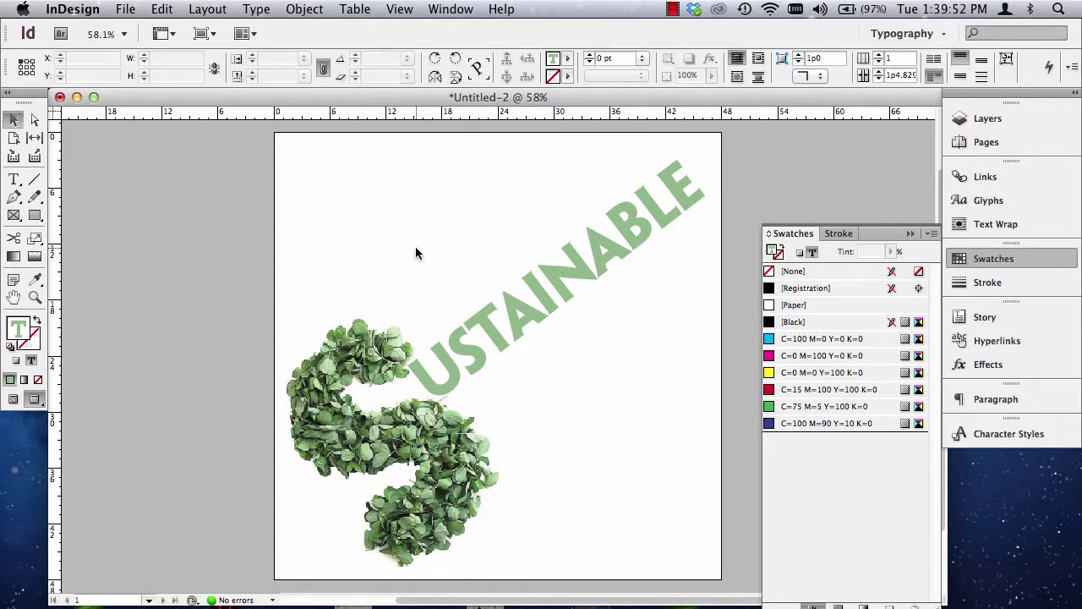
pyautogui.click(35, 297)
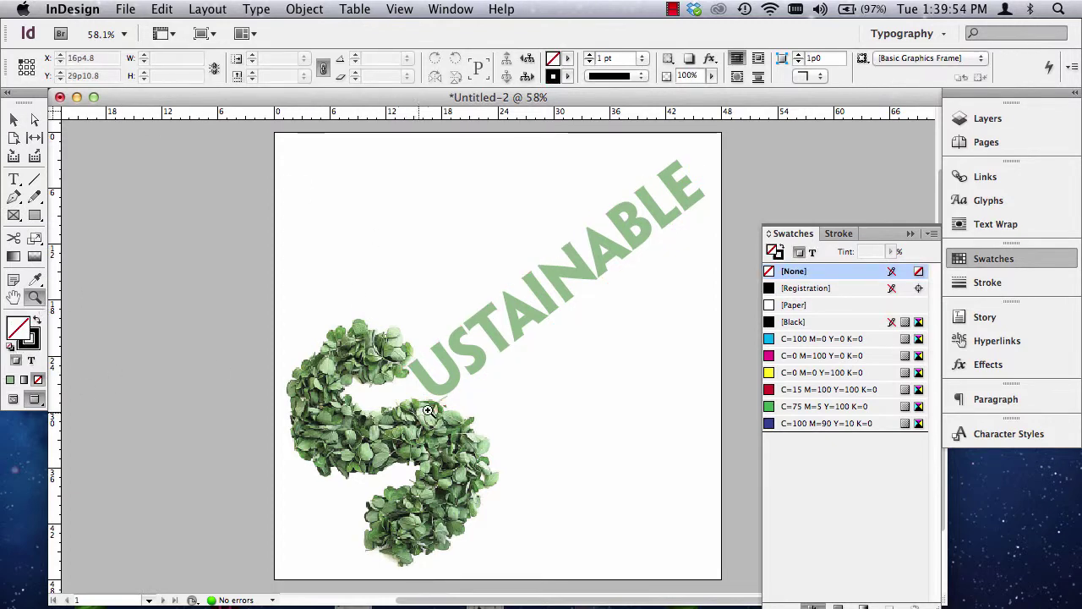
pyautogui.moveTo(476, 436); pyautogui.dragTo(350, 343)
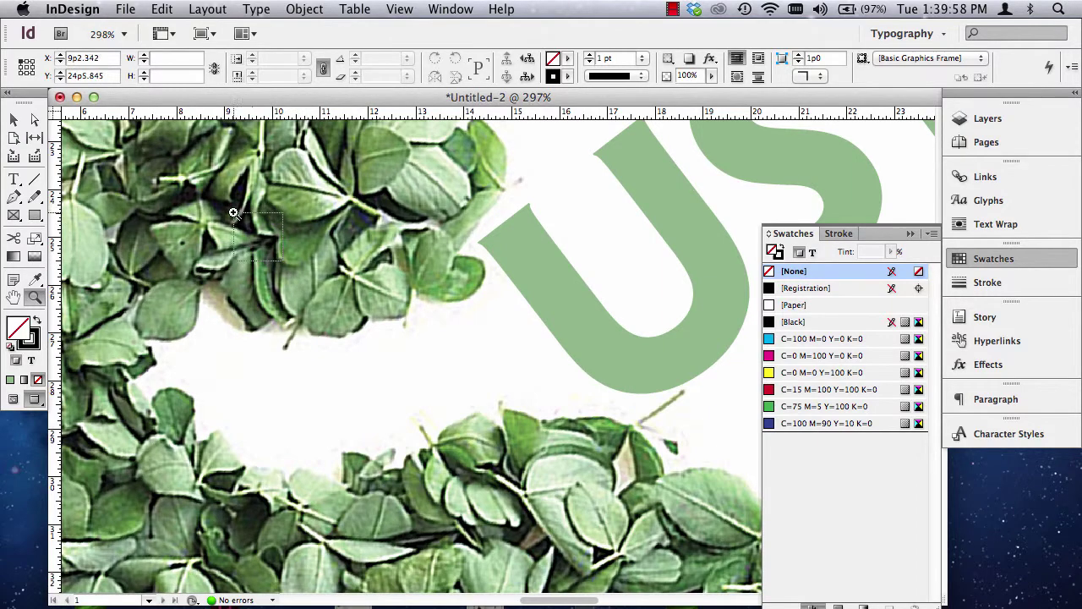
pyautogui.moveTo(283, 262); pyautogui.dragTo(607, 561)
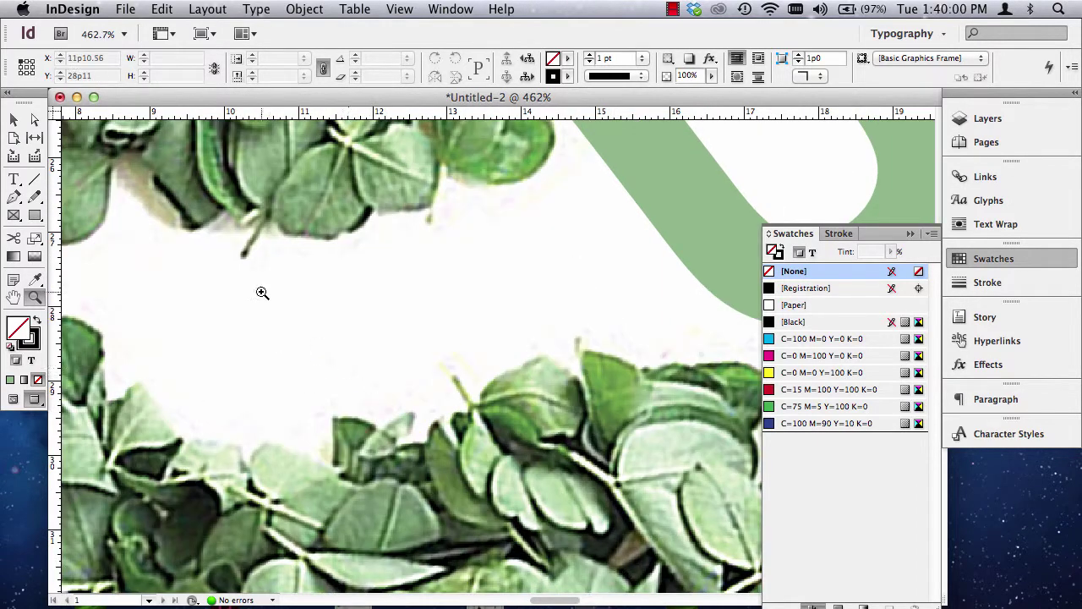
# Sample the leaf green and save it as swatch C=62 M=20 Y=100 K=4.
pyautogui.click(34, 279)
pyautogui.scroll(-3, 630, 326)
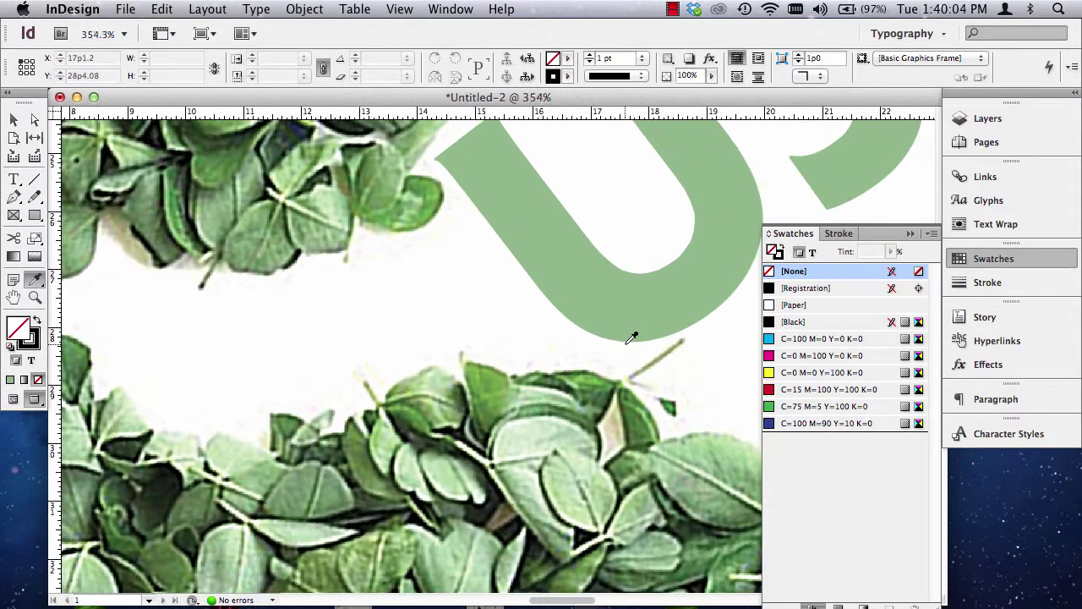
pyautogui.click(490, 382)
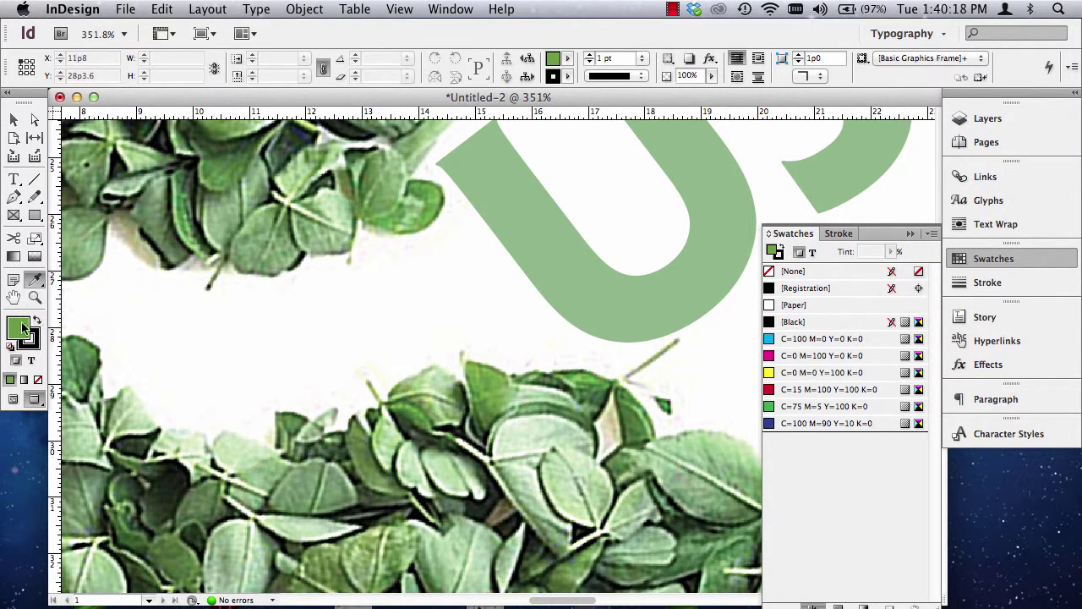
pyautogui.moveTo(18, 328); pyautogui.dragTo(836, 480)
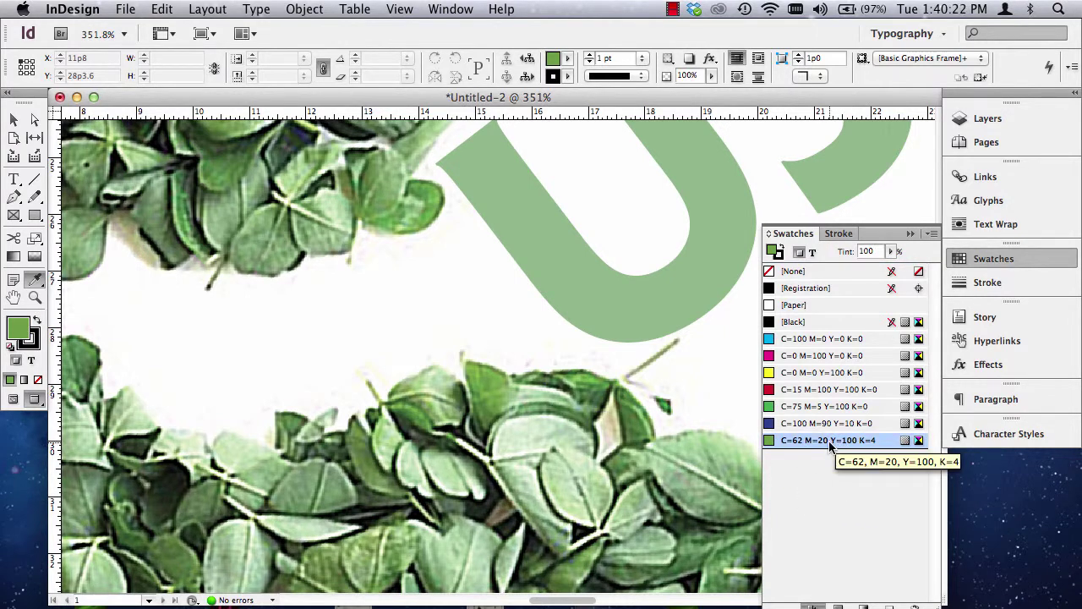
# Apply the C=62 M=20 Y=100 K=4 swatch to the USTAINABLE text.
pyautogui.press('super+0')
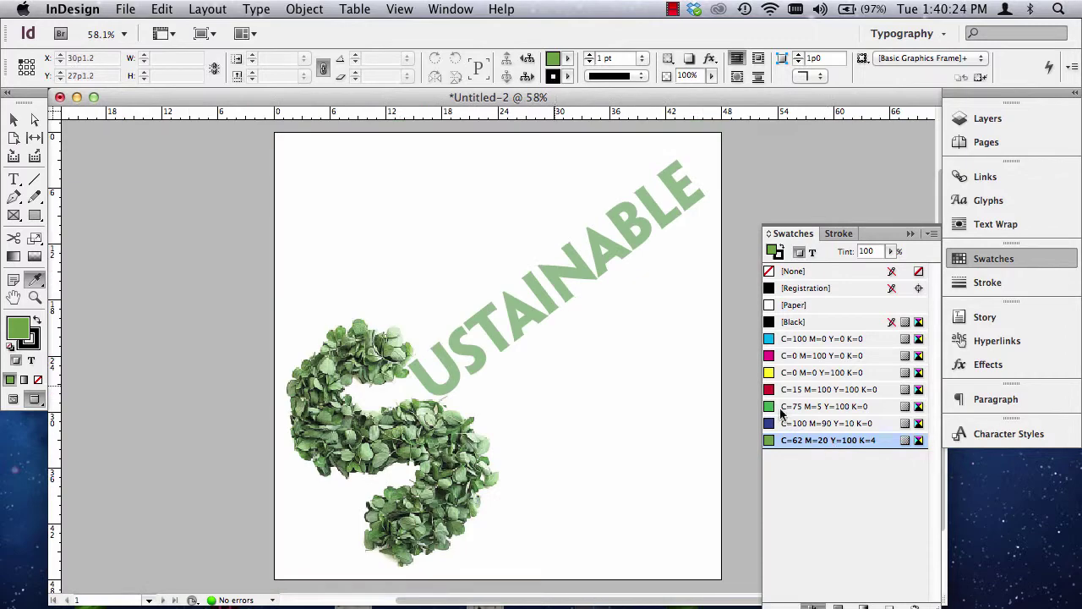
pyautogui.click(13, 179)
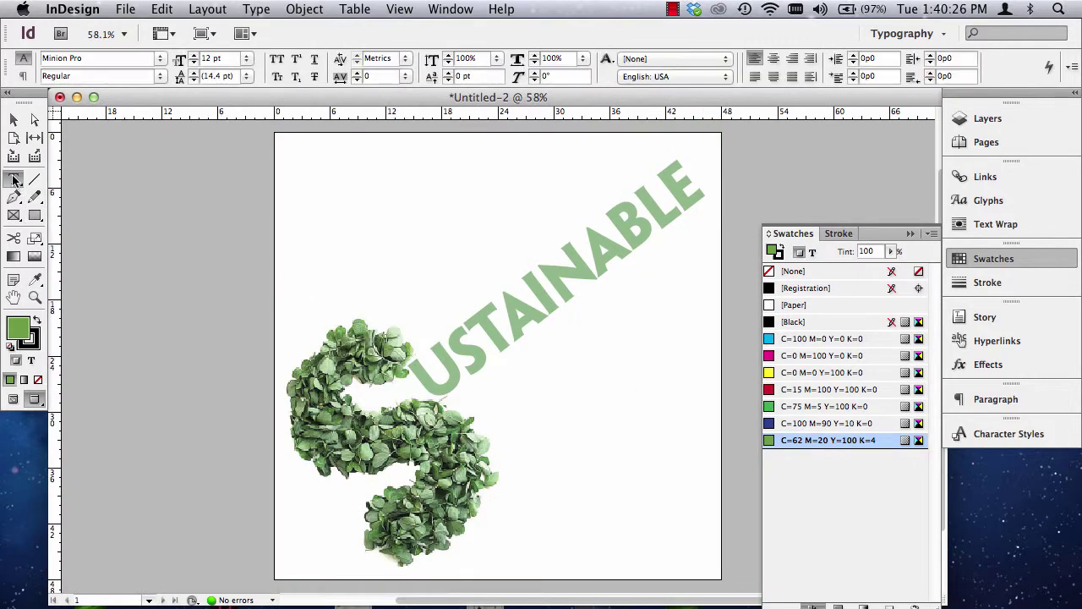
pyautogui.click(519, 308)
pyautogui.press('super+a')
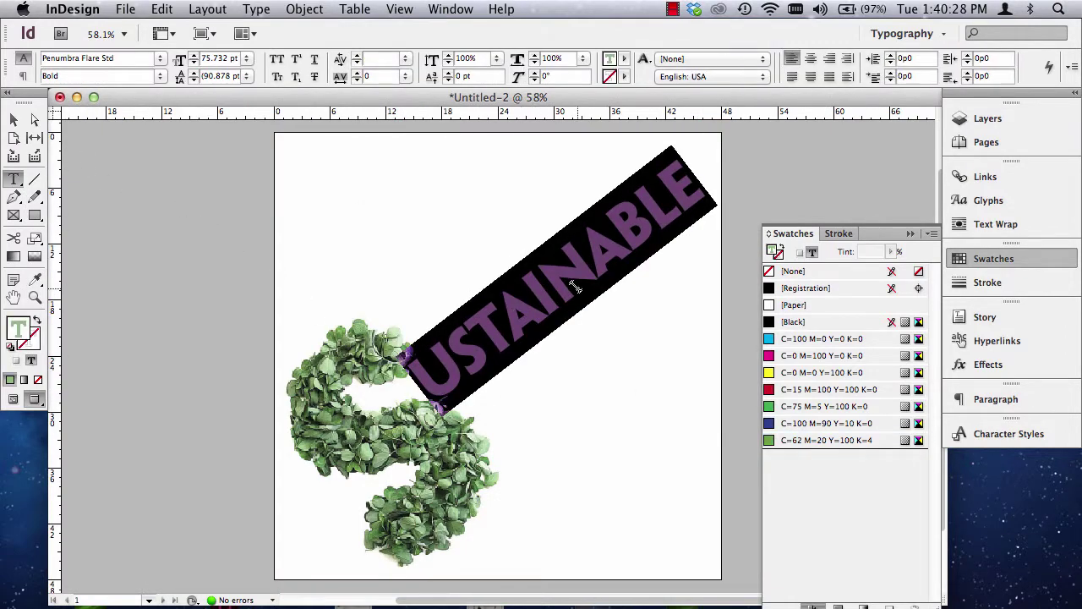
pyautogui.click(8, 120)
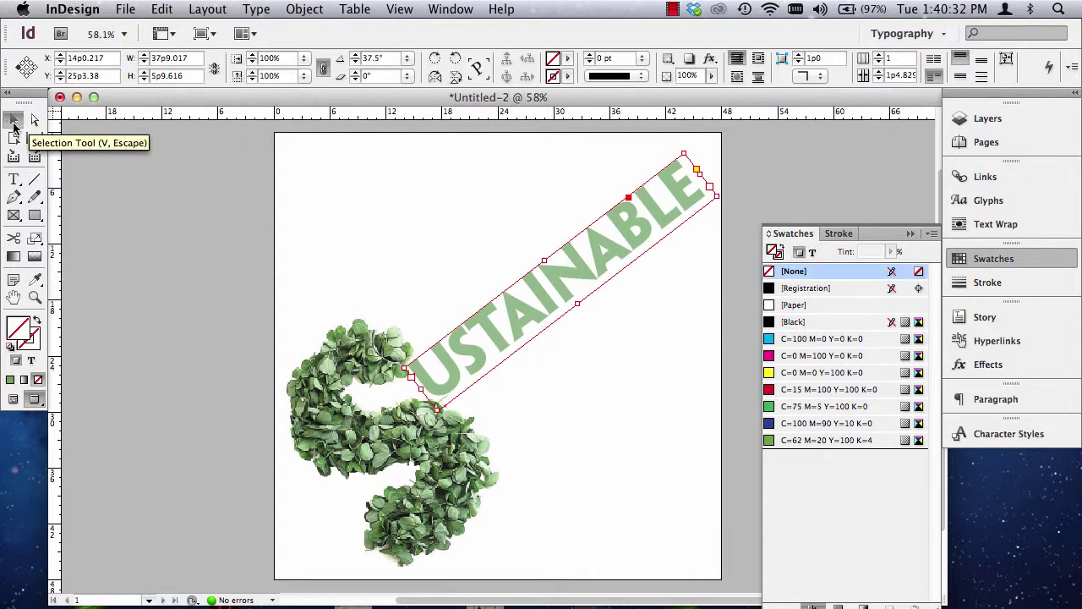
pyautogui.click(814, 254)
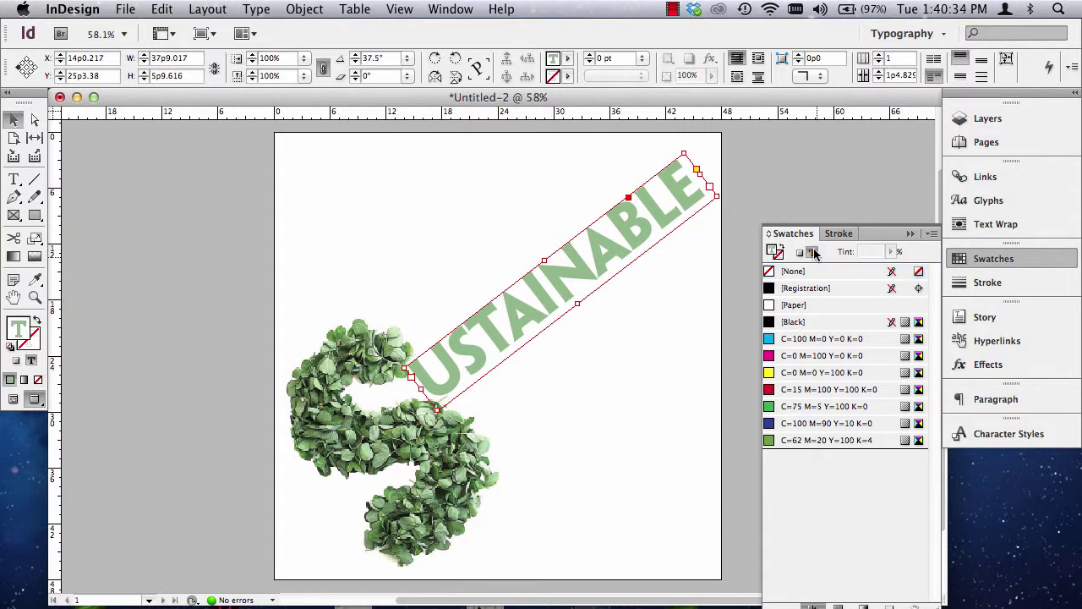
pyautogui.click(789, 441)
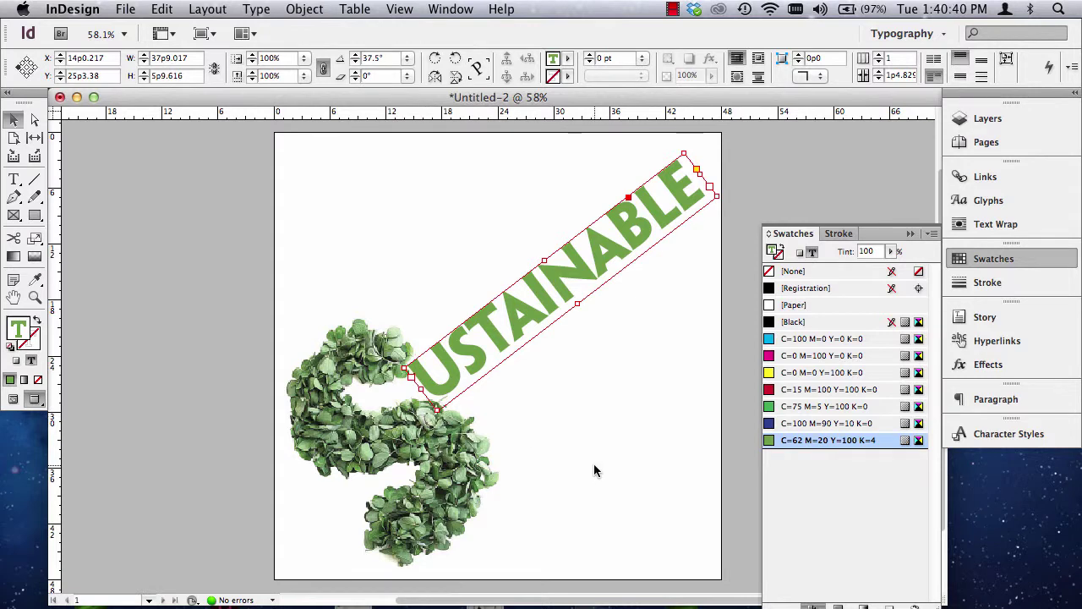
# Nudge the USTAINABLE text frame slightly up and to the right.
pyautogui.click(188, 224)
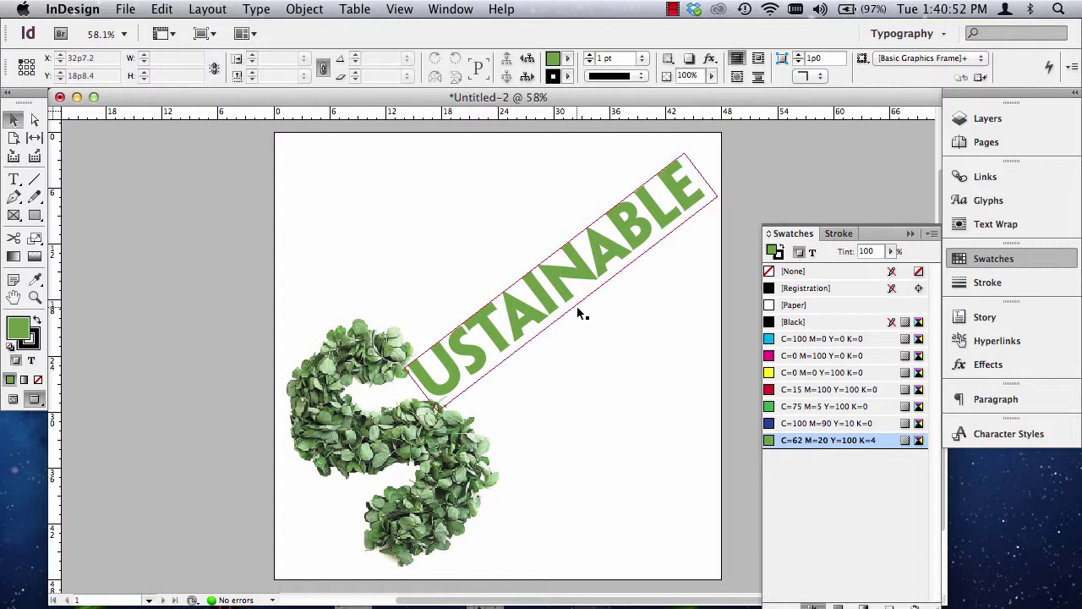
pyautogui.click(568, 296)
pyautogui.moveTo(570, 300); pyautogui.dragTo(575, 296)
pyautogui.click(420, 244)
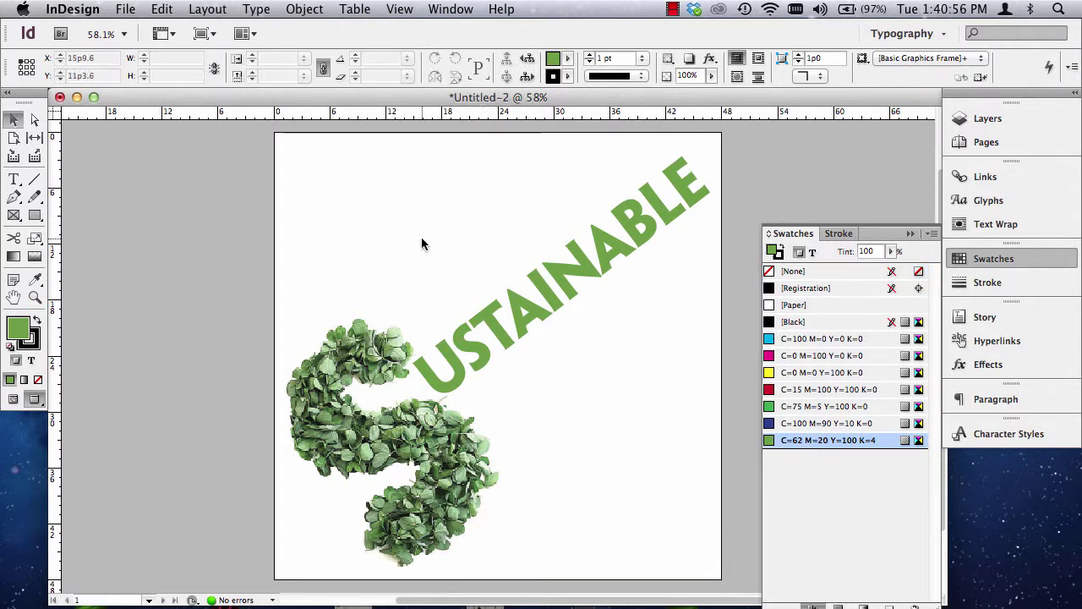
pyautogui.click(125, 10)
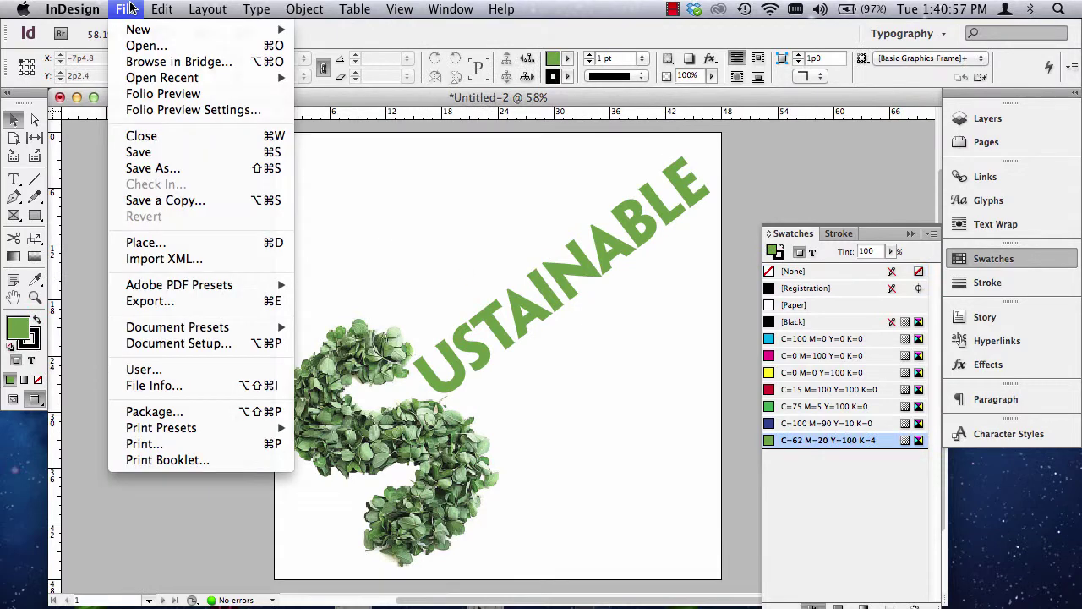
# Save the document to the Desktop under the name Sustainable.
pyautogui.click(151, 154)
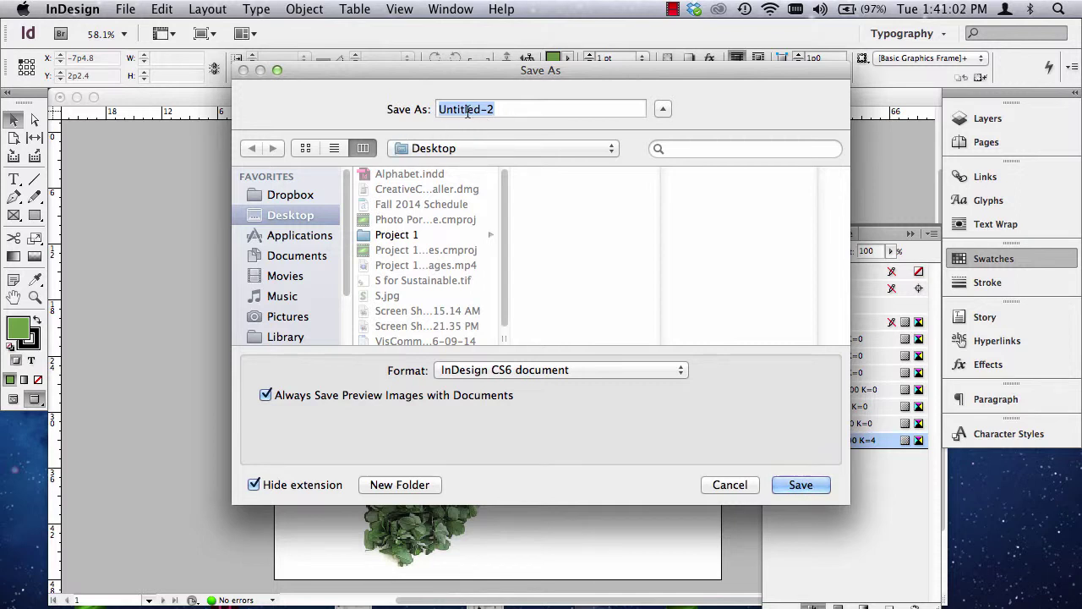
pyautogui.write('Suns')
pyautogui.press('BackSpace')
pyautogui.press('BackSpace')
pyautogui.write('stainable')
pyautogui.click(801, 484)
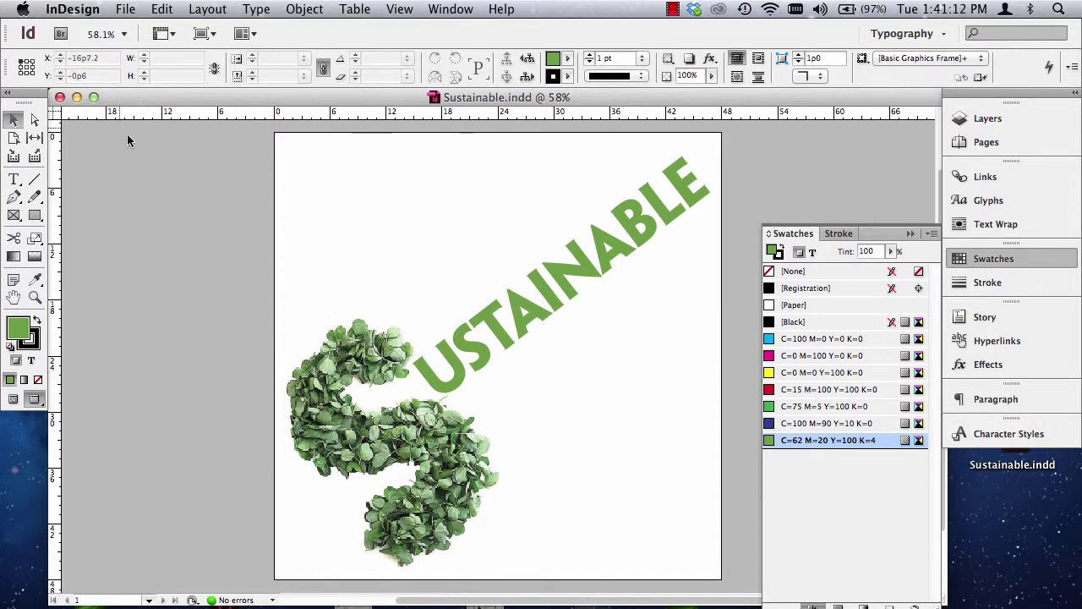
# Close Sustainable.indd, move it beside the other S files, and open Project 1.
pyautogui.click(60, 98)
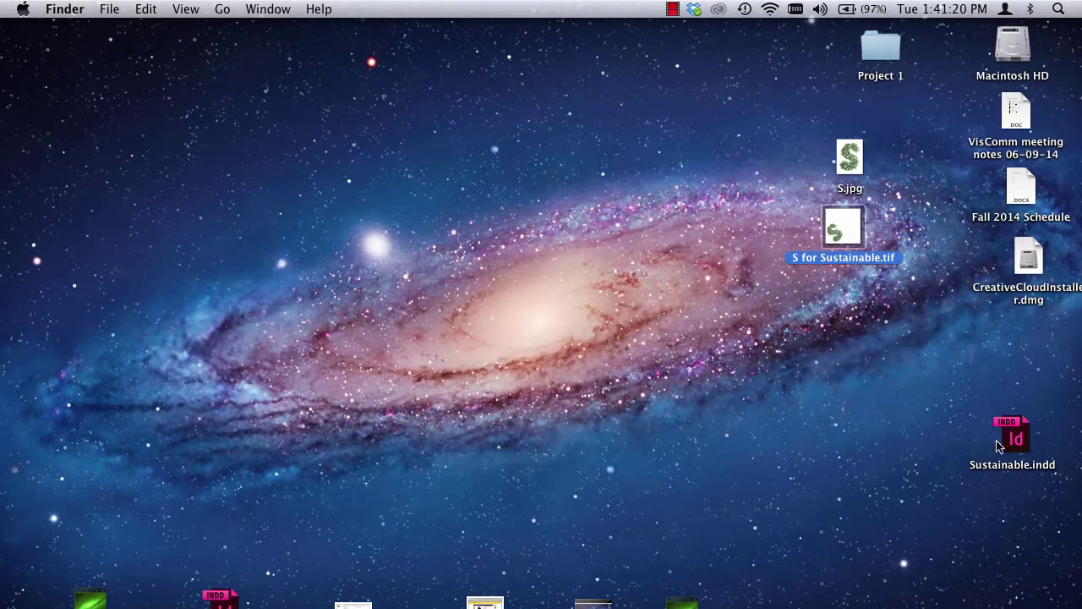
pyautogui.moveTo(1022, 453); pyautogui.dragTo(733, 131)
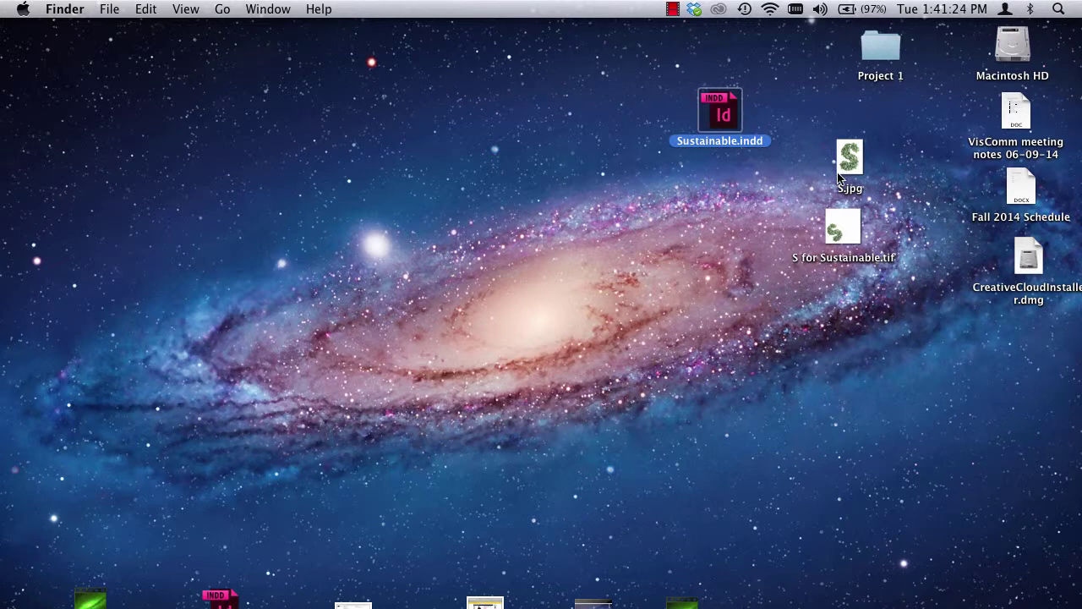
pyautogui.click(878, 57)
pyautogui.doubleClick(878, 57)
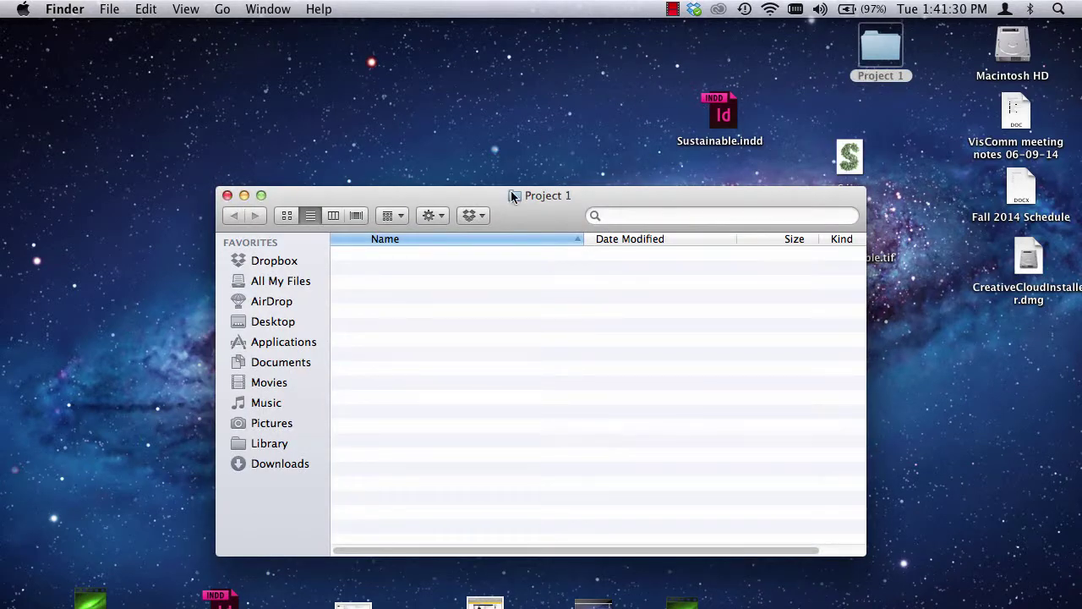
# Move Sustainable.indd, S.jpg and S for Sustainable.tif into Project 1.
pyautogui.moveTo(472, 196); pyautogui.dragTo(294, 120)
pyautogui.moveTo(912, 275); pyautogui.dragTo(292, 252)
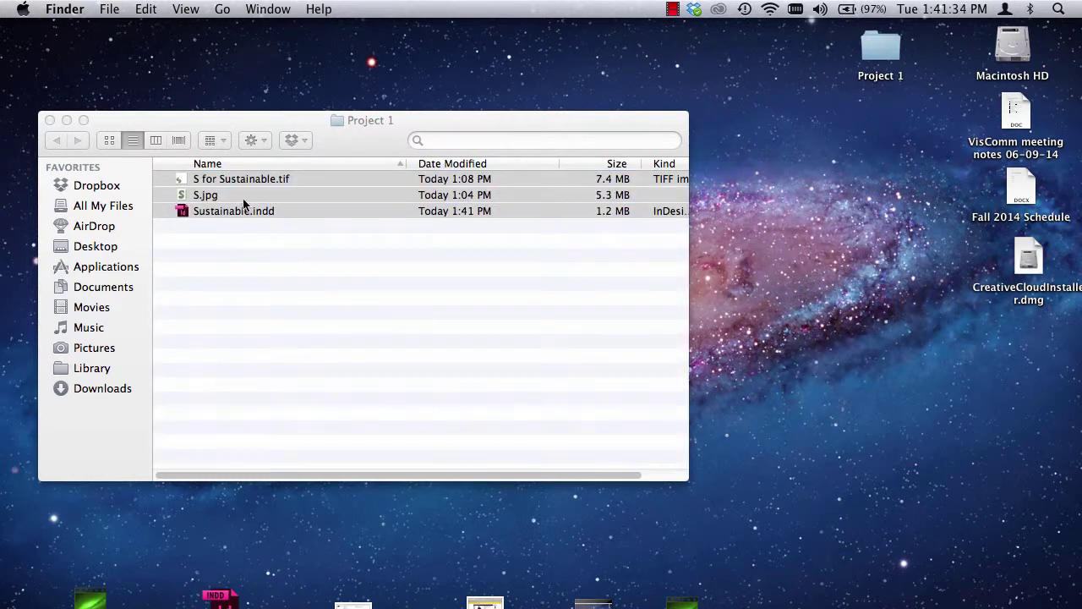
pyautogui.click(49, 121)
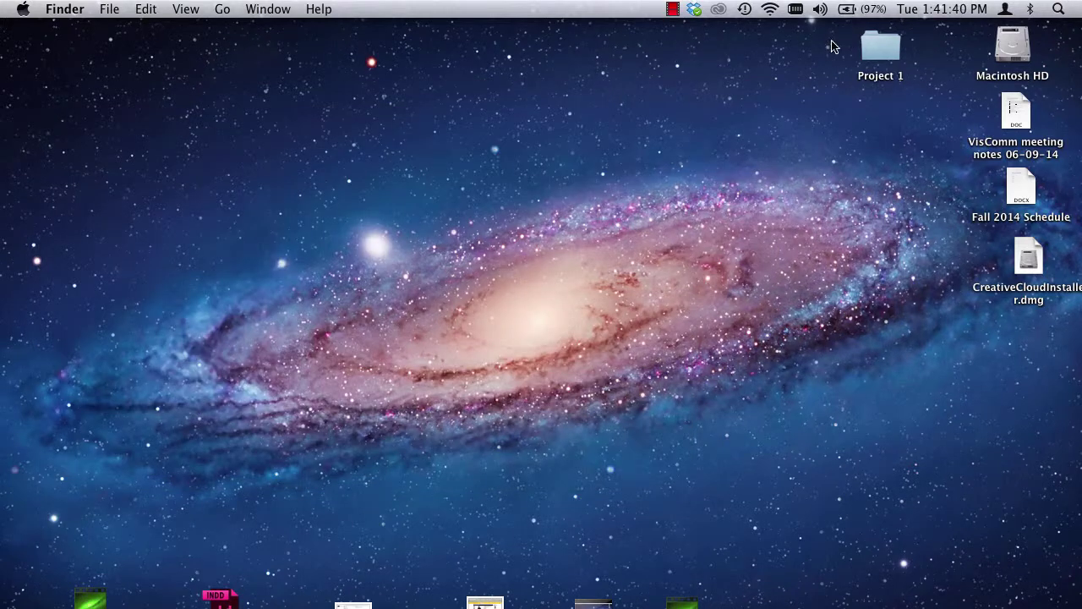